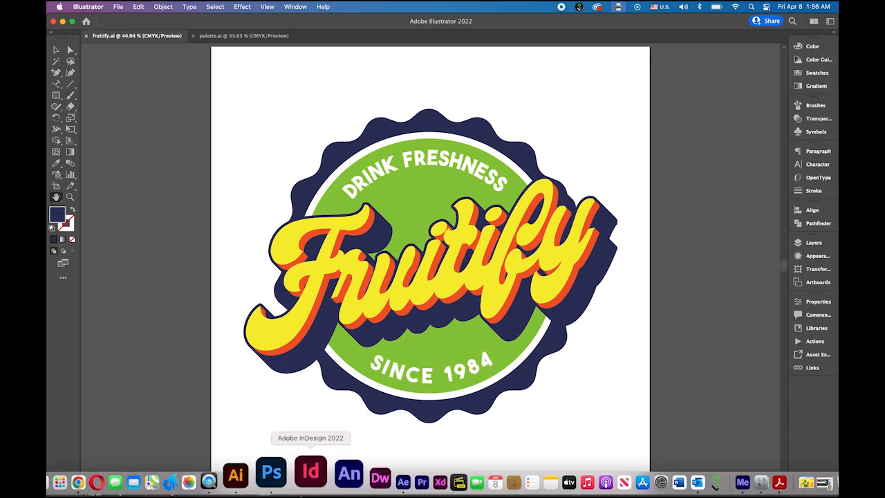
- Switch to Photoshop and view the logo mockups and the brick.jpg and fruits.jpg background images
click(291, 486)
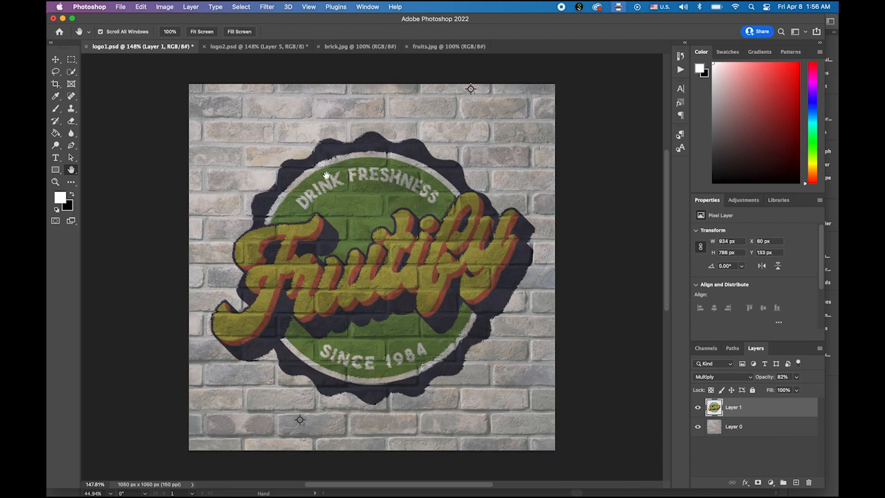
click(260, 47)
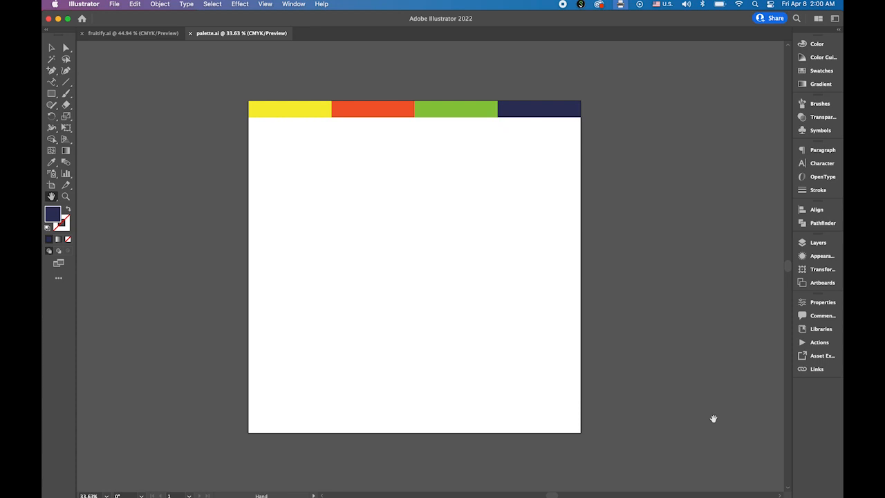
mouse_move(223, 493)
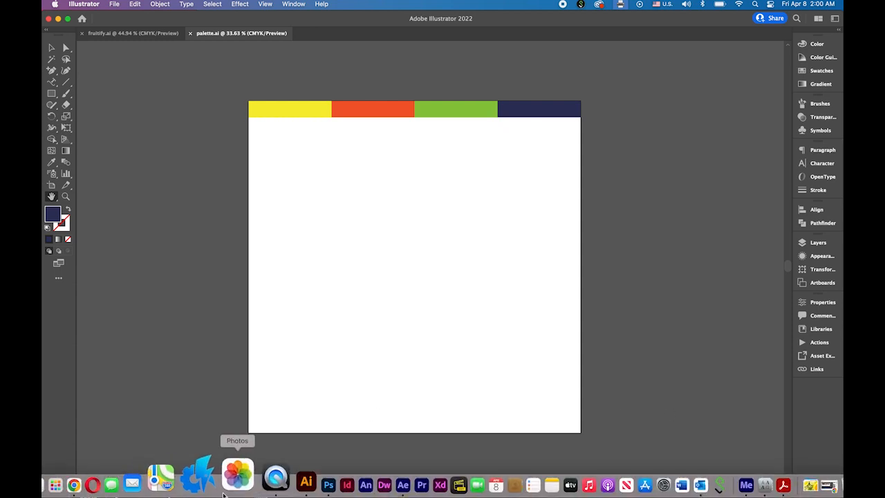
click(286, 478)
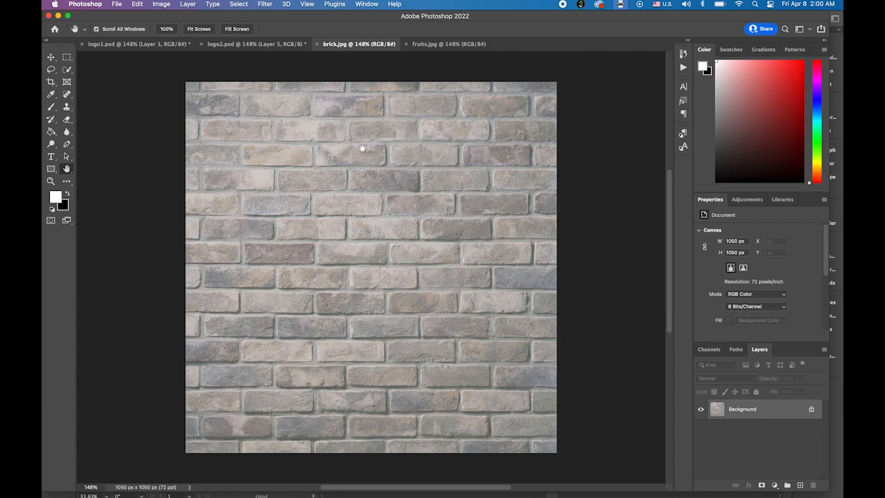
click(455, 46)
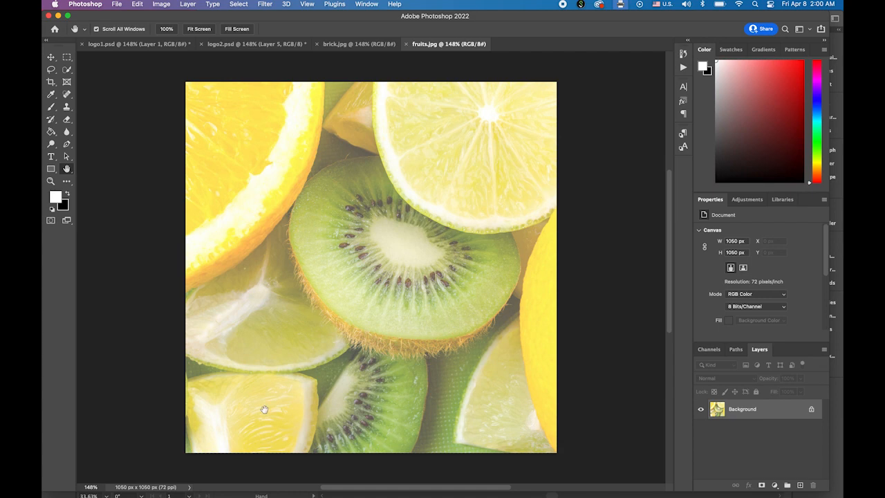
- Switch to Chrome and browse the Fancy > Groovy font category on dafont.com as far as the Ginchiest font
mouse_move(179, 492)
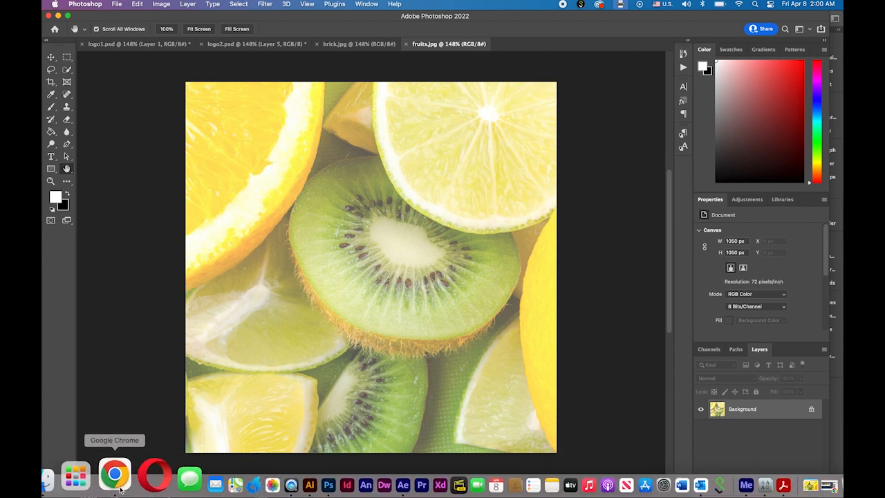
click(99, 474)
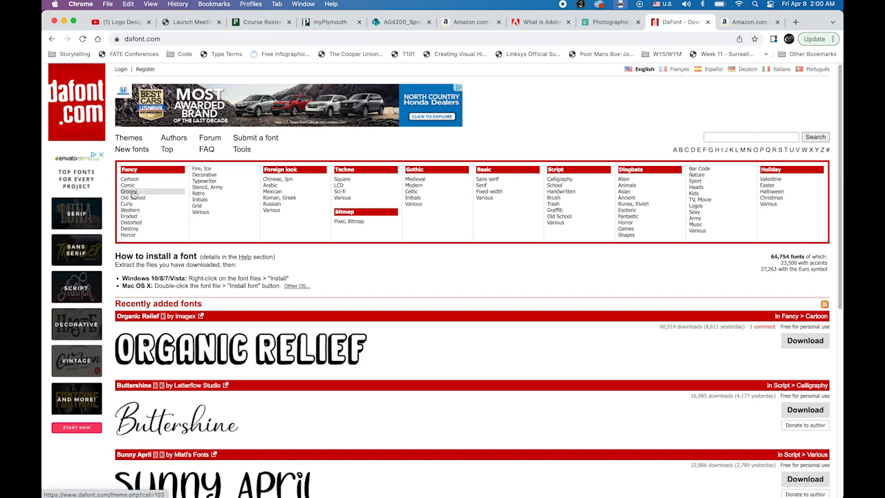
click(130, 191)
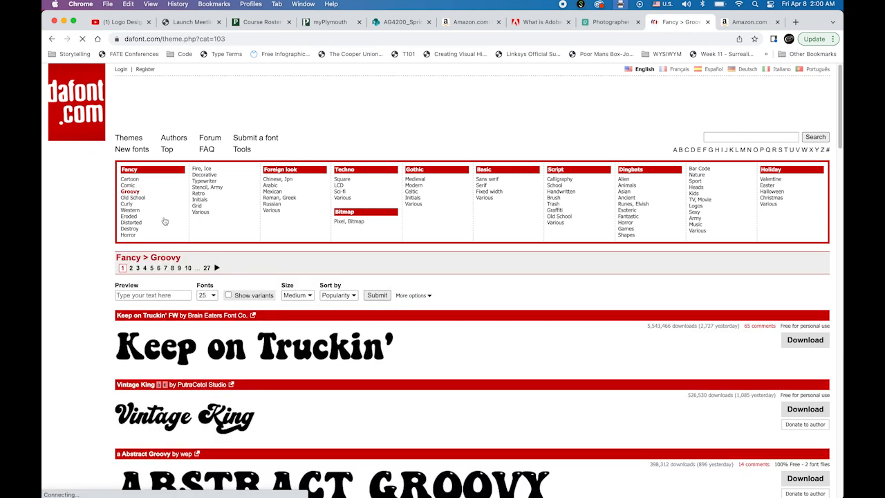
scroll(332, 363, down, 5)
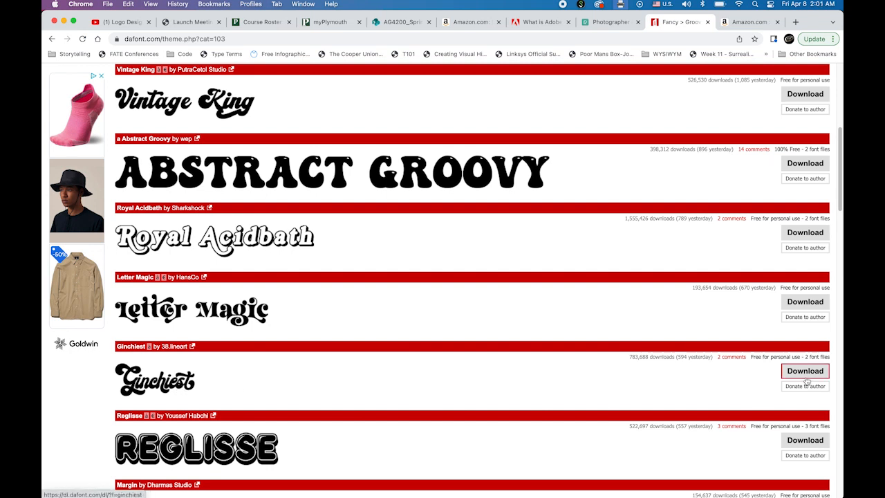
- Switch to Illustrator's palette.ai document and prepare the Type tool with a black fill and no stroke
mouse_move(553, 487)
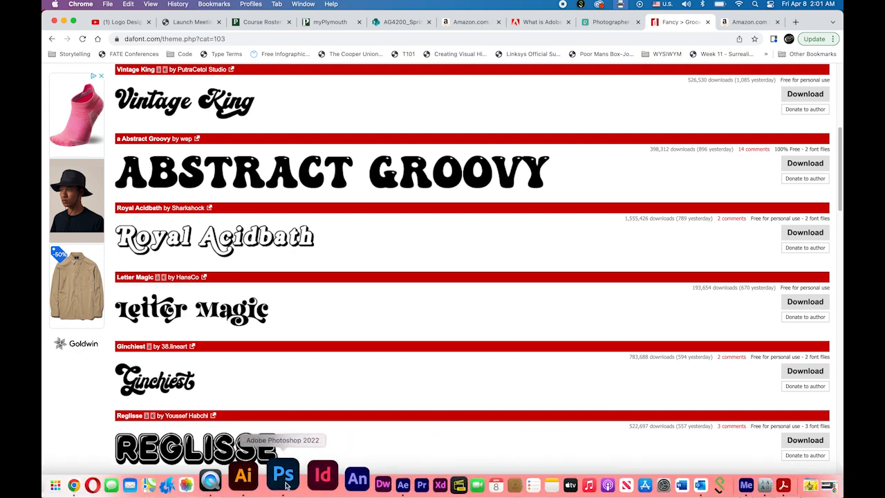
click(267, 484)
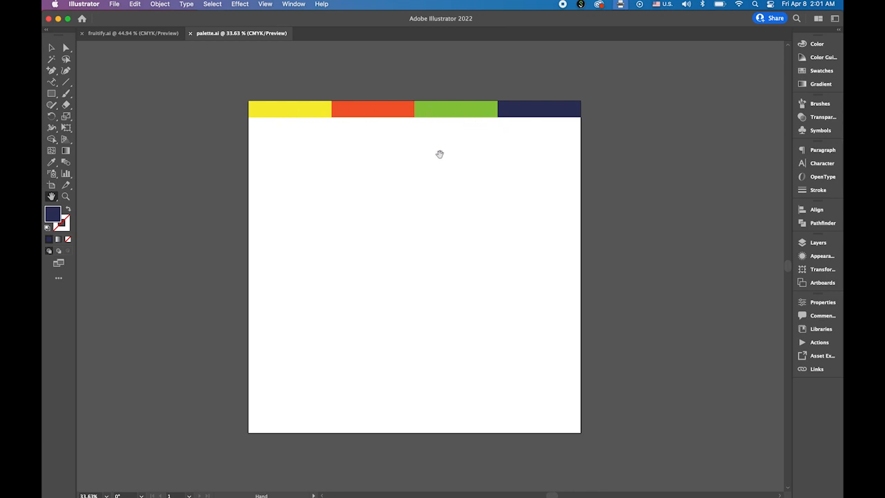
click(52, 83)
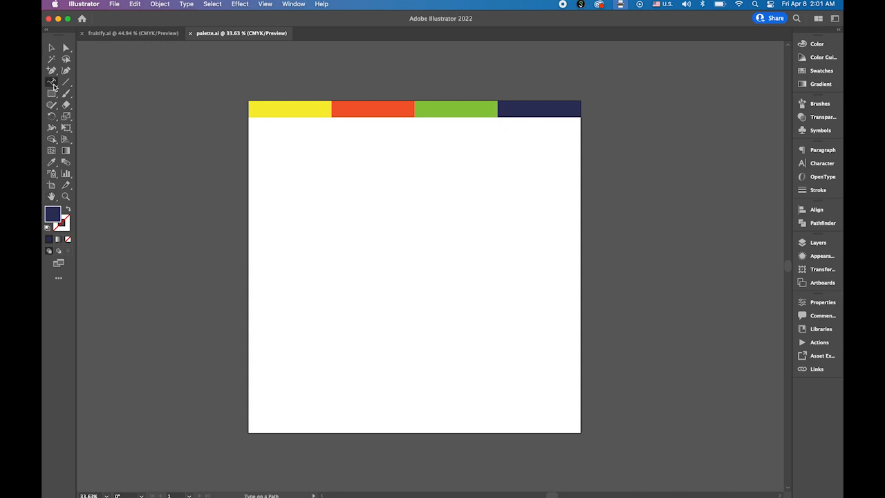
drag(54, 86, 99, 85)
click(47, 228)
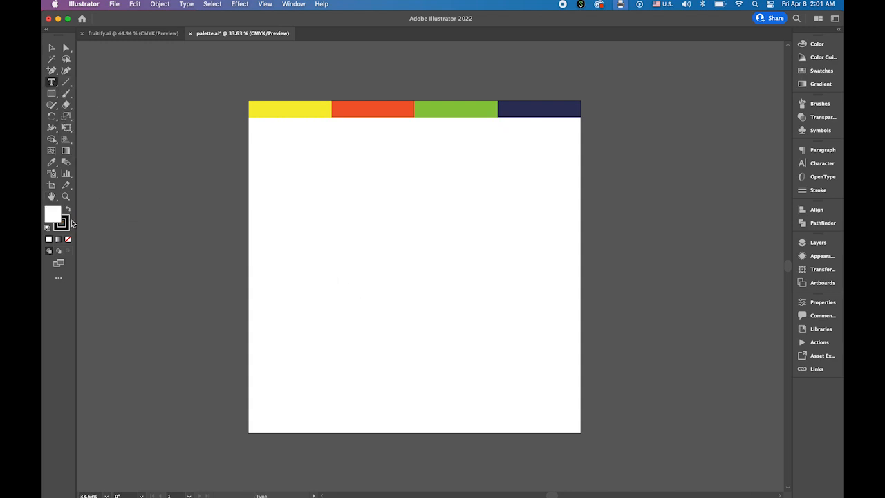
click(68, 209)
click(65, 226)
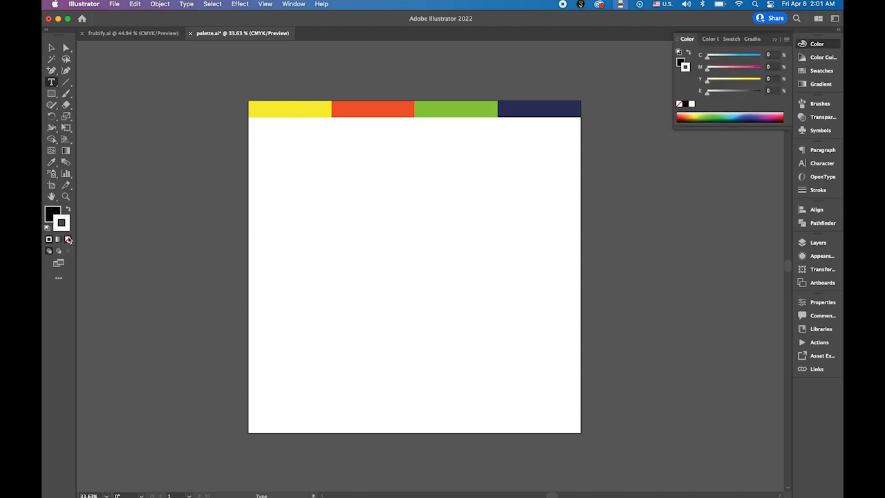
click(68, 239)
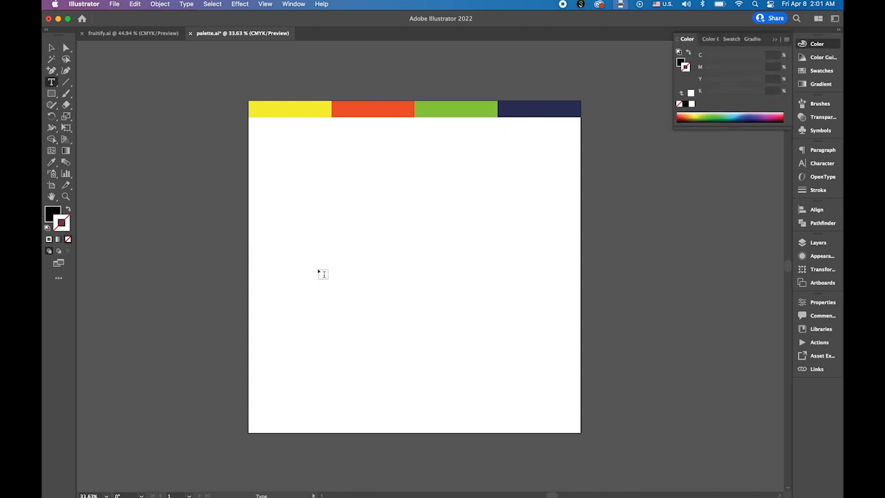
- Add the text "Fruitify" to the artboard and position it near the centre
click(322, 274)
text(K)
click(52, 47)
drag(332, 274, 423, 275)
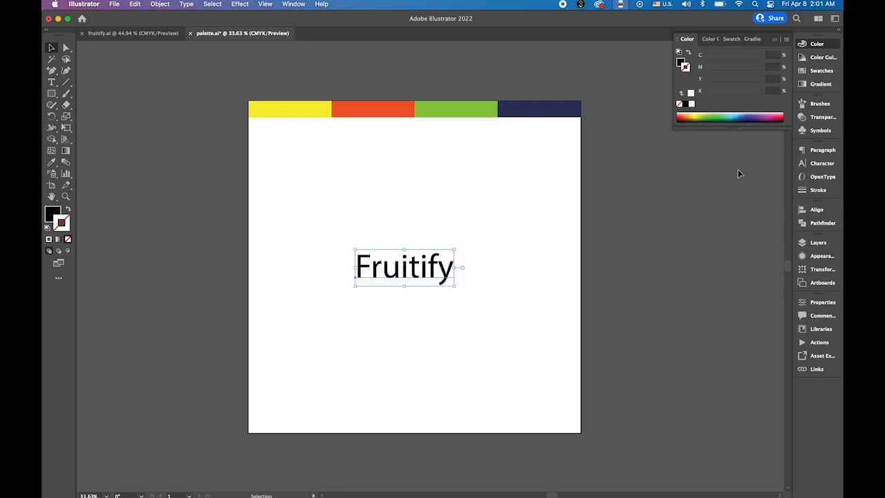
- Set the Fruitify text to 100 pt in the Ginchiest font
click(823, 164)
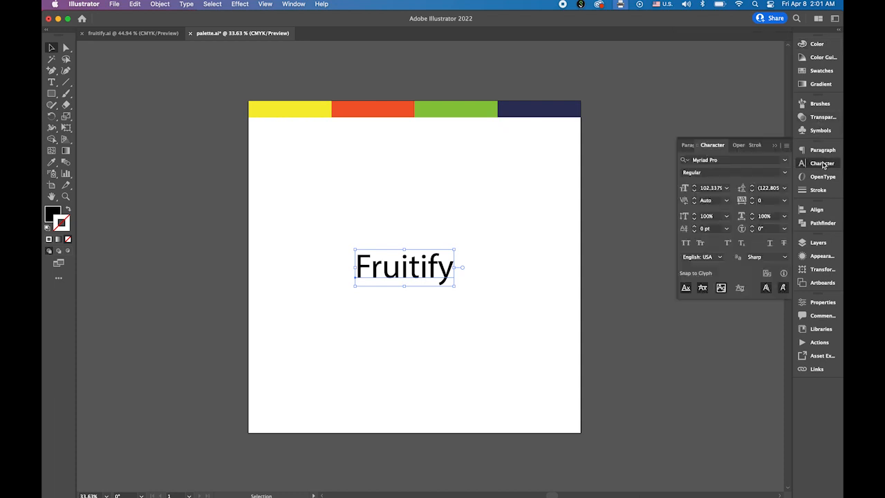
click(715, 189)
text(100)
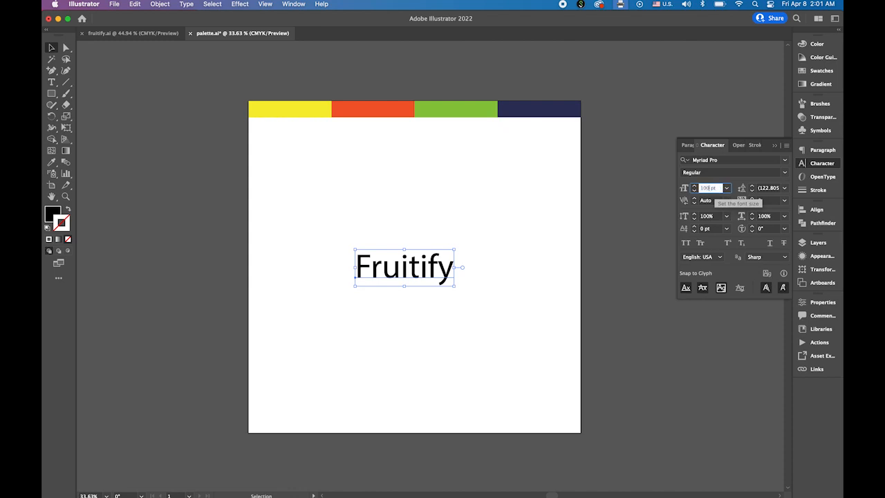
key(Return)
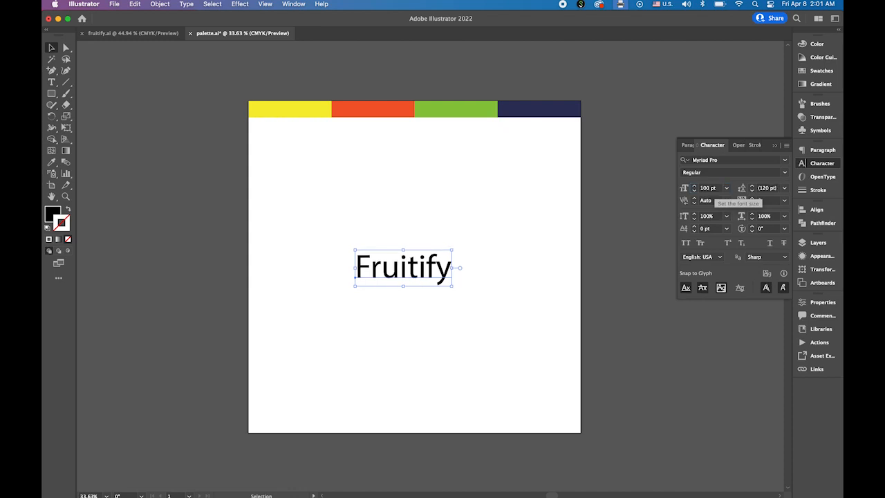
click(785, 161)
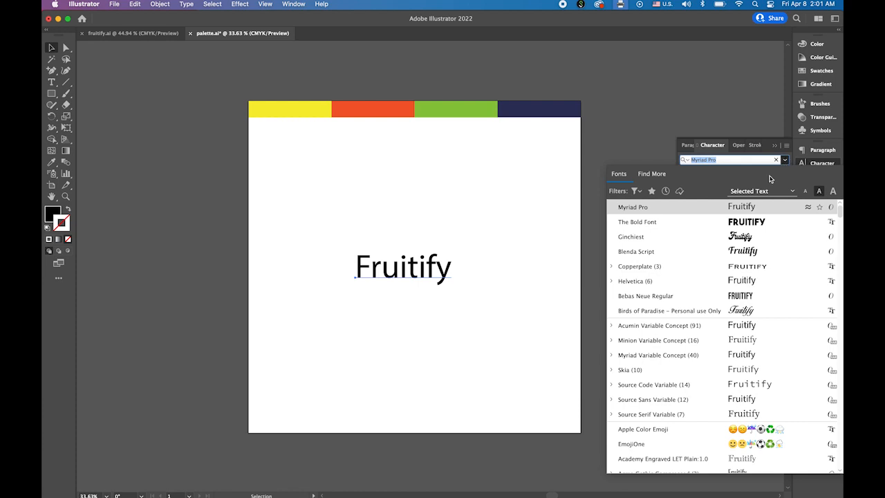
click(677, 242)
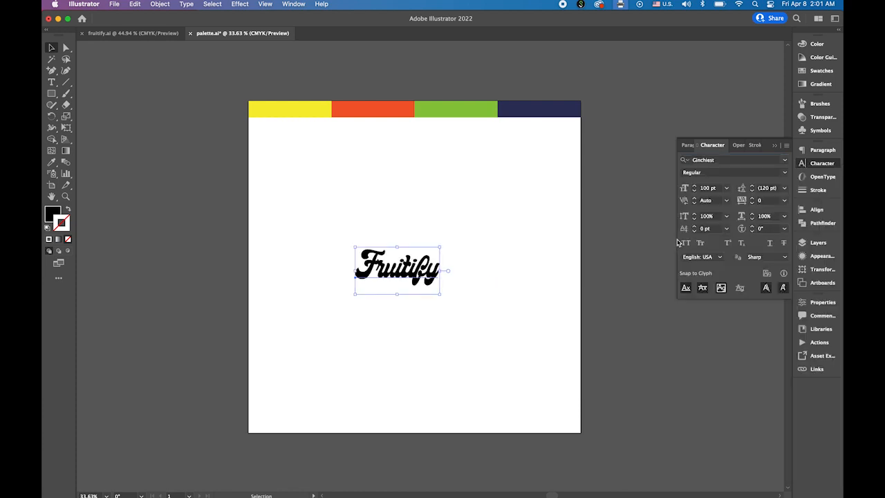
- Convert the Fruitify text to outlines
click(471, 301)
drag(357, 247, 433, 236)
drag(314, 198, 377, 237)
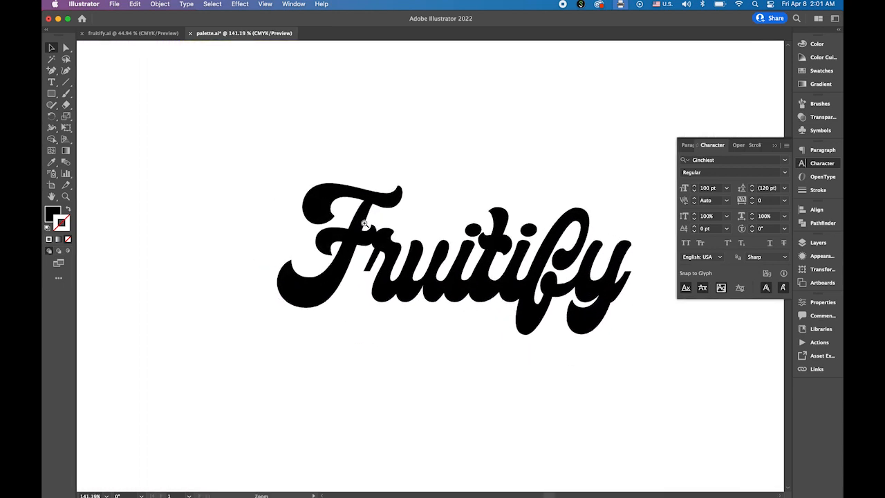
drag(449, 271, 399, 260)
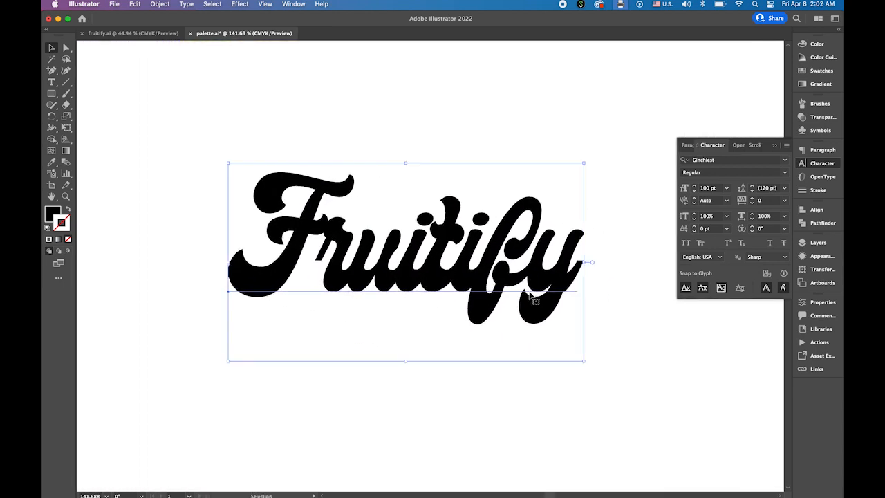
click(186, 4)
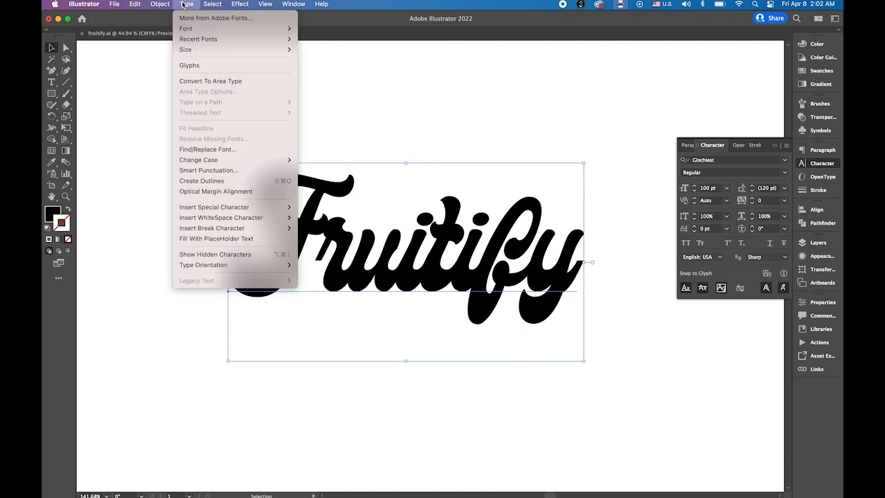
click(233, 181)
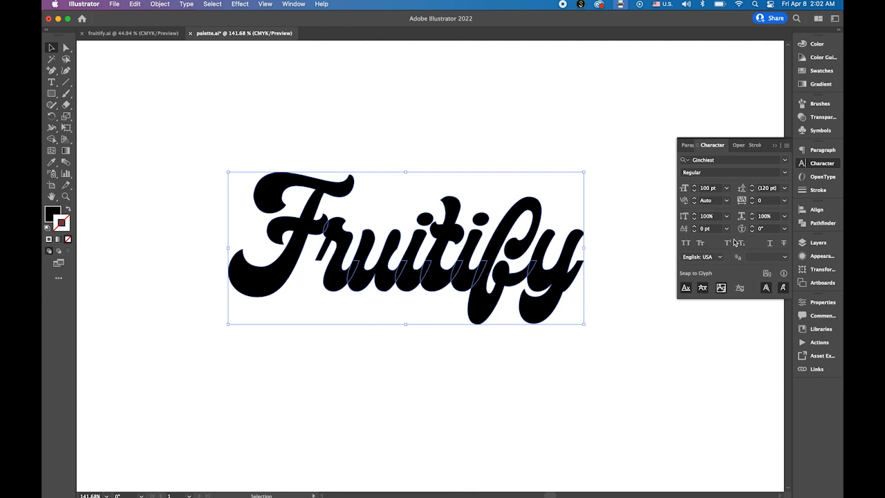
- Unite the overlapping Fruitify letter outlines into one shape with Pathfinder
click(819, 223)
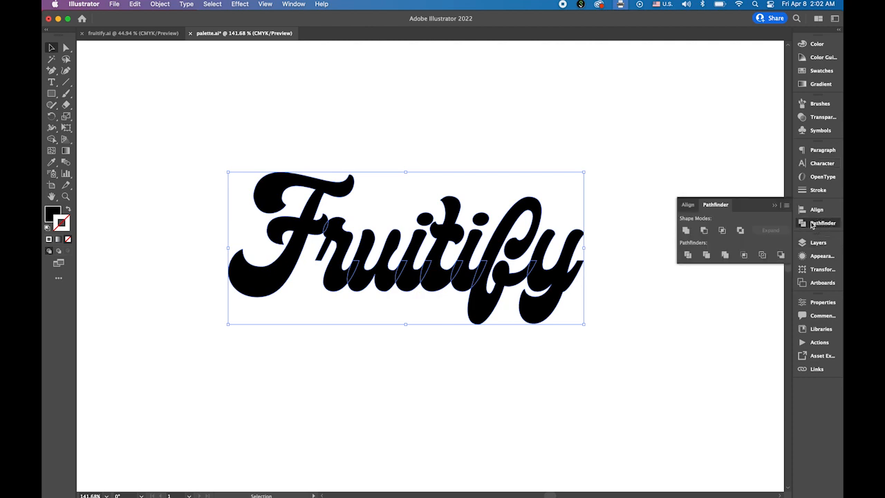
click(300, 6)
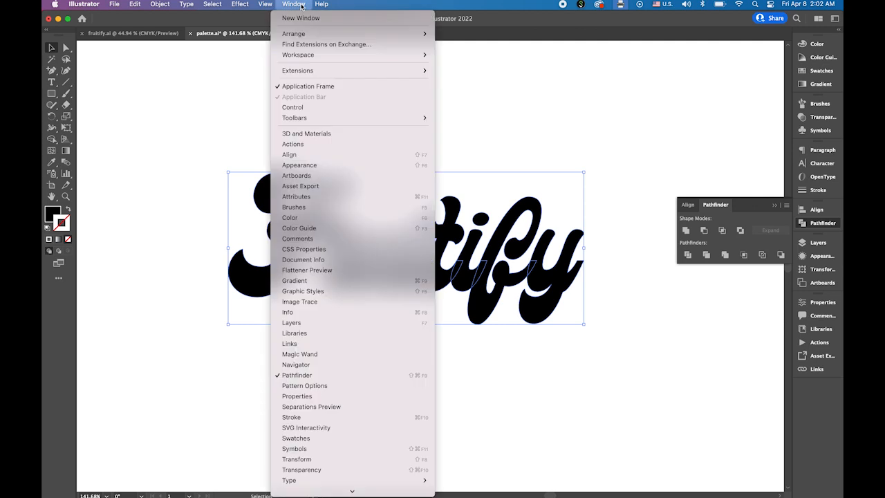
click(737, 179)
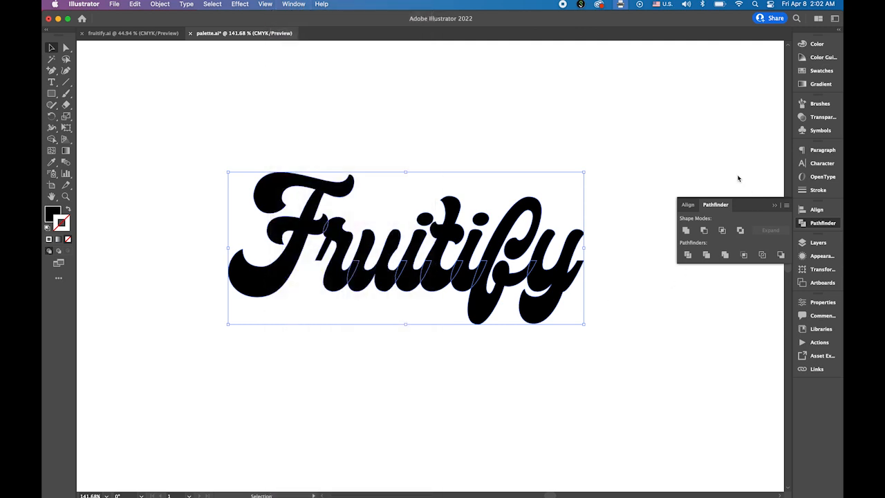
click(686, 232)
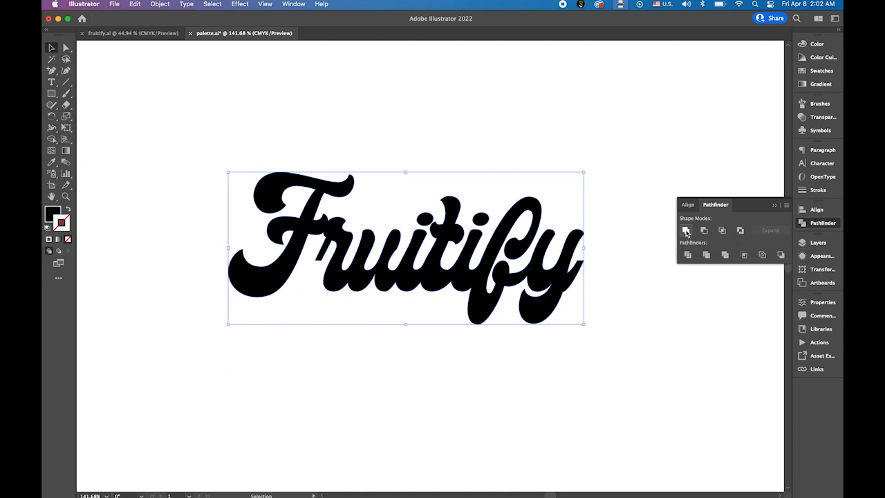
- Shear the Fruitify lettering by -15° along the vertical axis and deselect it
click(68, 118)
click(68, 117)
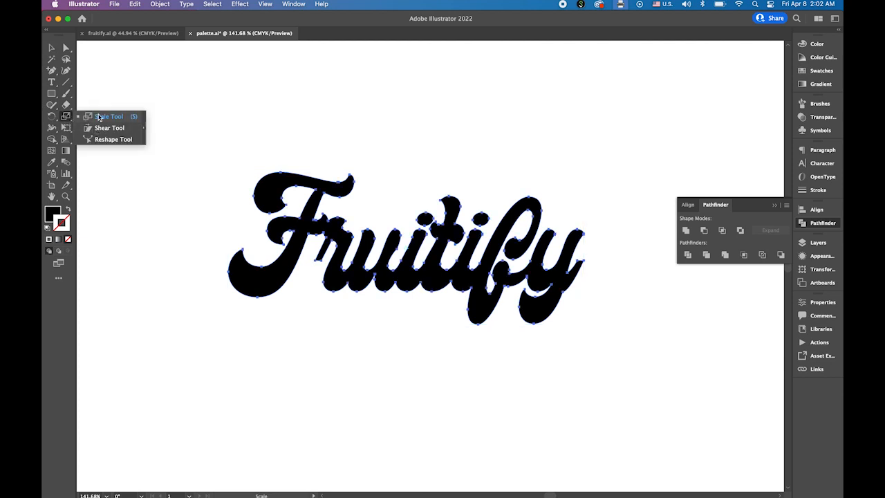
click(101, 130)
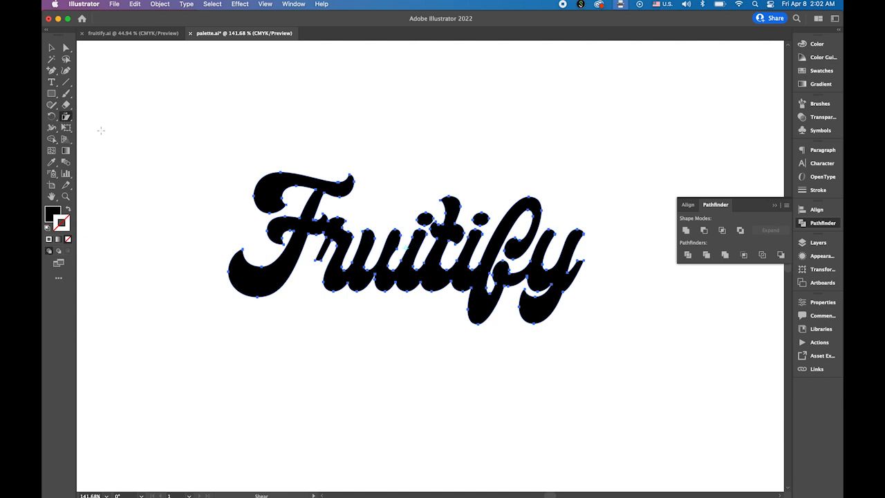
double_click(65, 117)
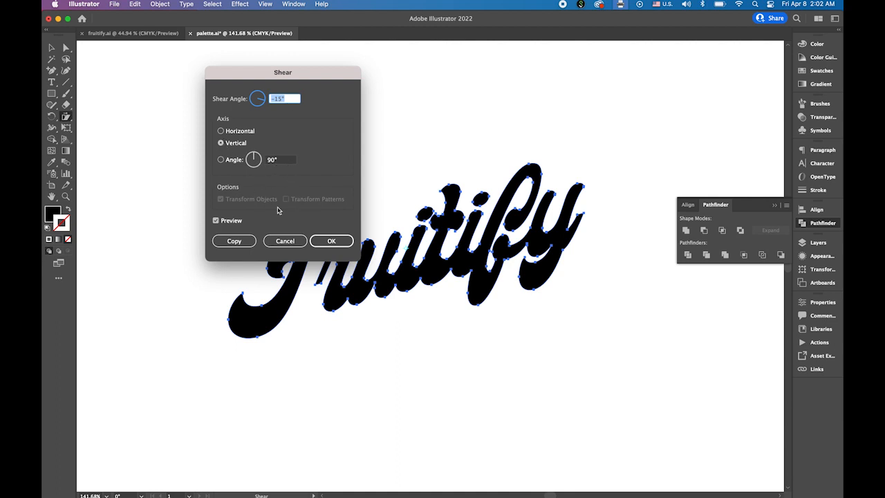
click(331, 241)
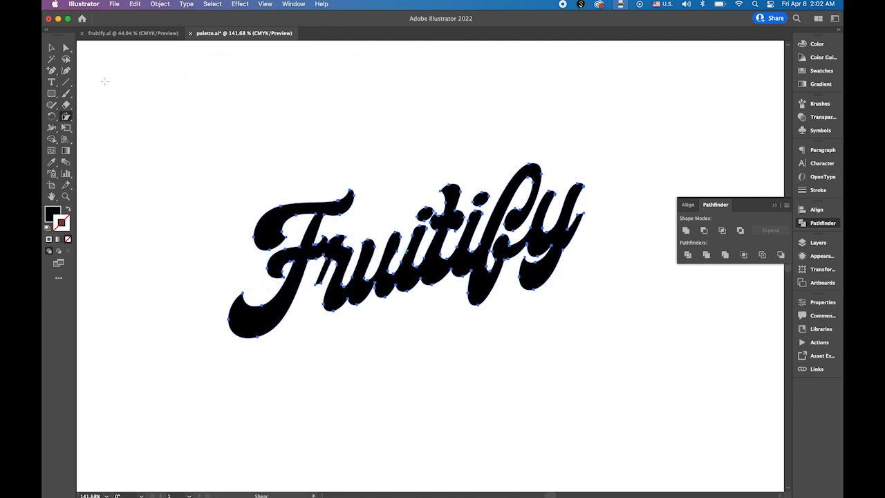
click(53, 47)
click(175, 113)
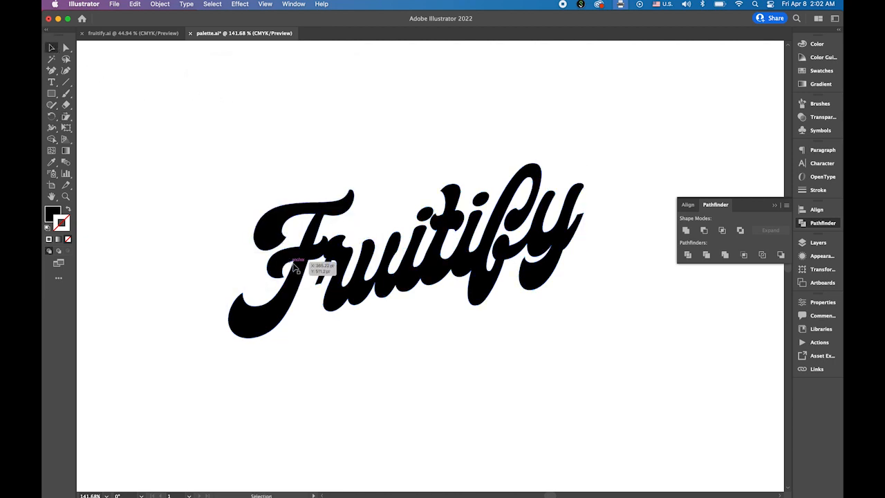
click(775, 205)
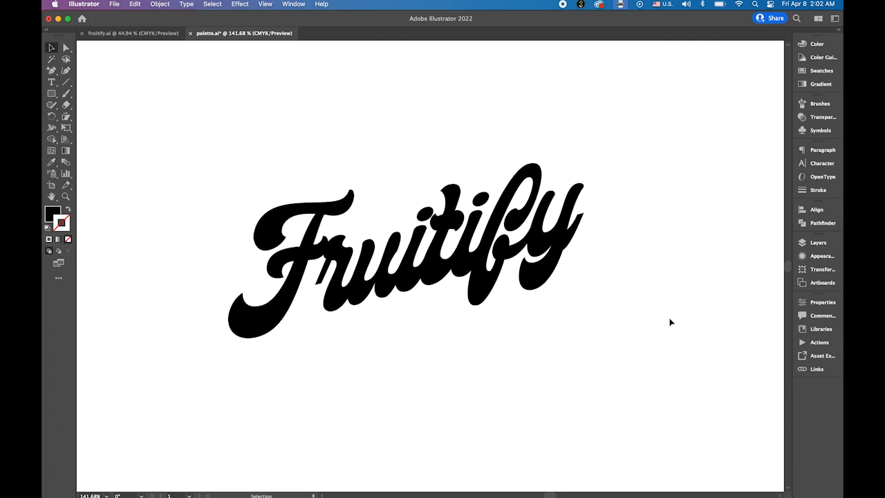
- Add a new fill to the Fruitify lettering group through its appearance attributes
click(427, 274)
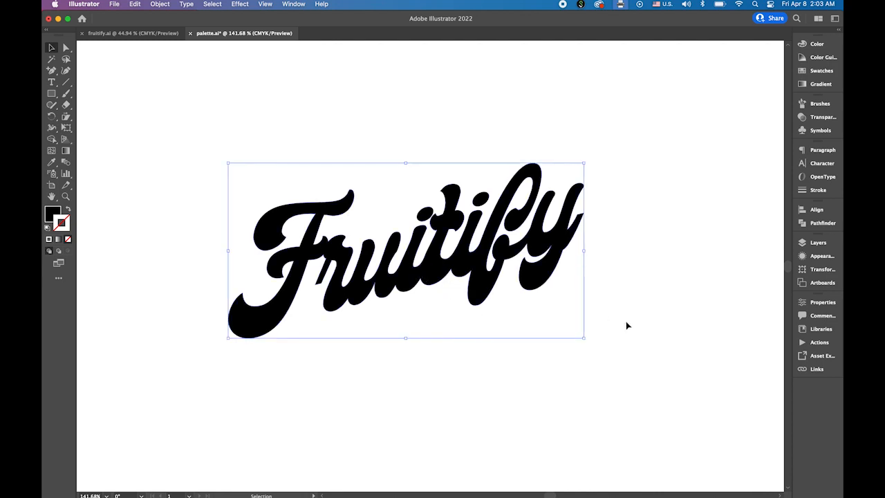
click(822, 256)
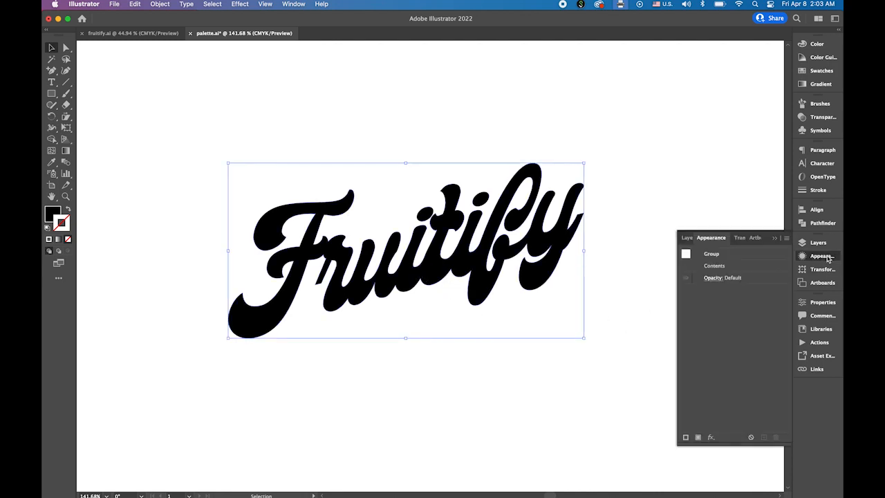
click(291, 6)
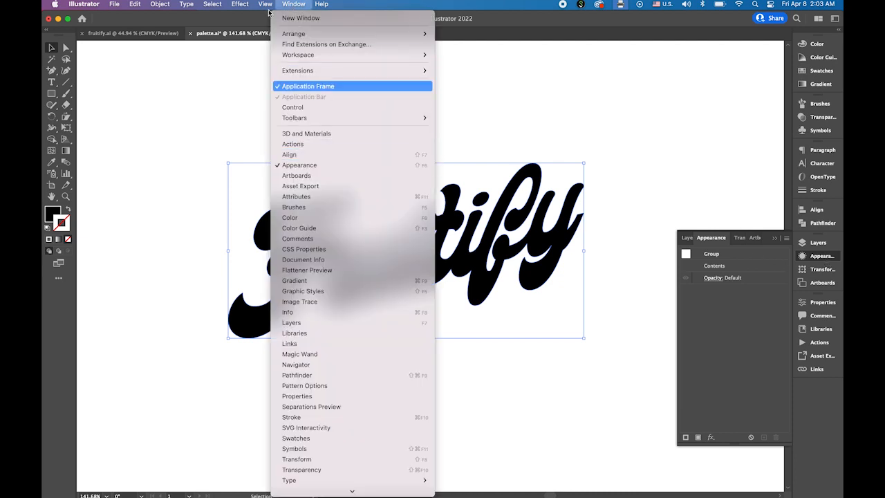
click(293, 3)
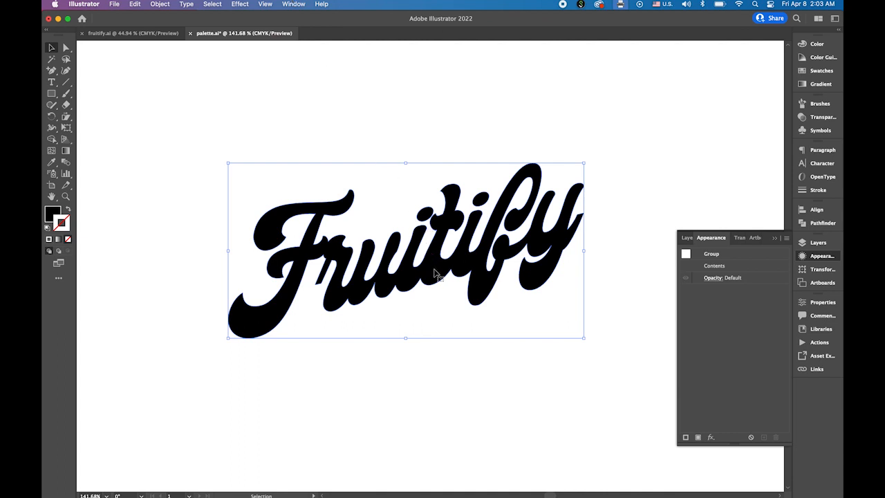
click(699, 438)
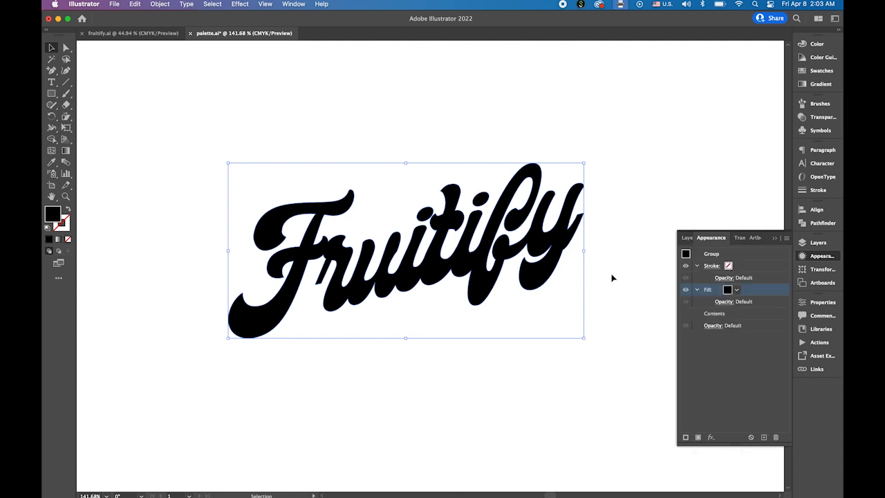
- Copy the hex colour code of the yellow palette rectangle above the lettering
key(space)
drag(576, 175, 591, 383)
key(super+space)
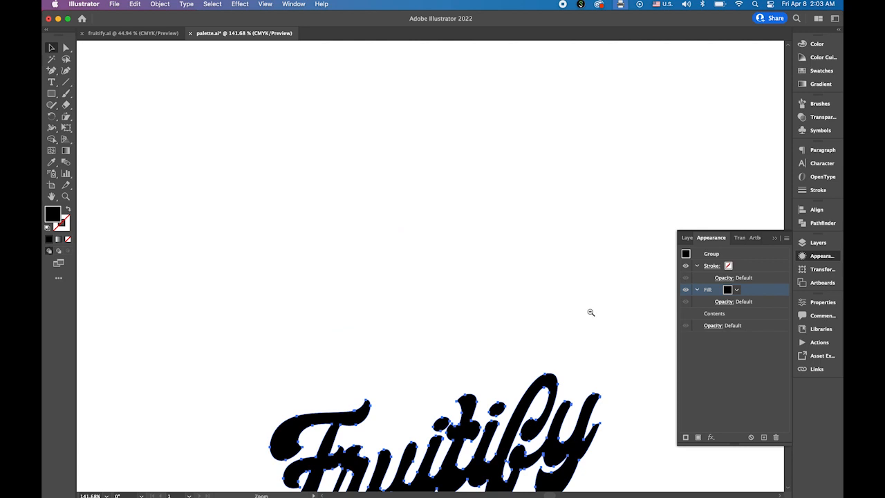
drag(590, 311, 468, 251)
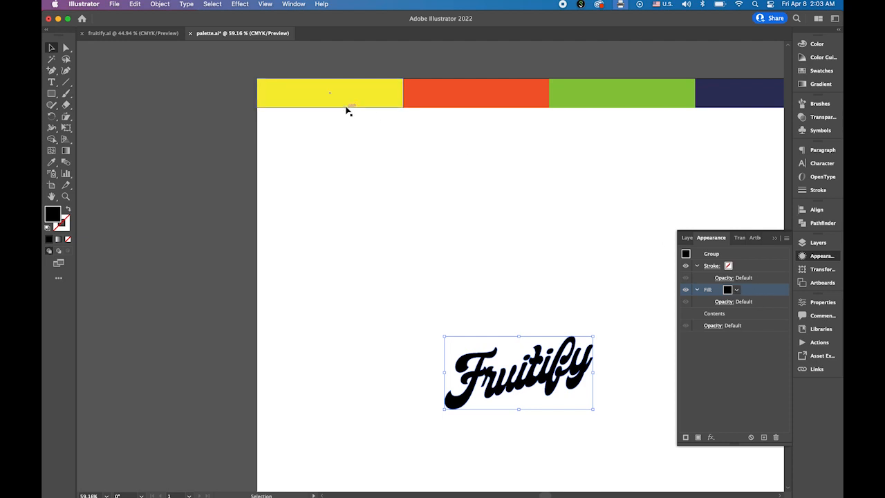
click(348, 103)
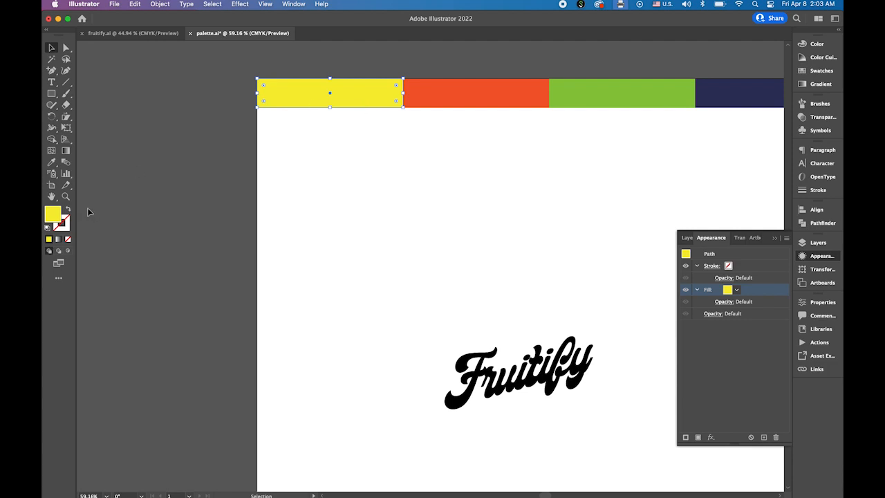
double_click(54, 215)
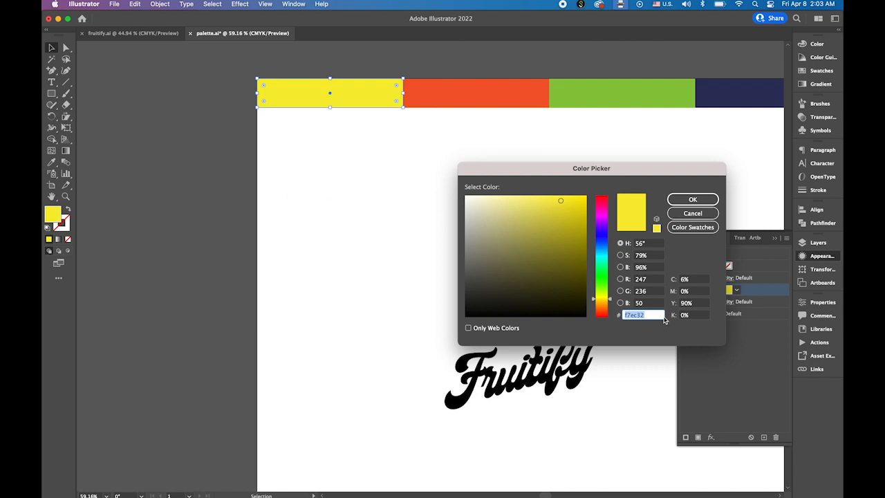
click(659, 315)
double_click(659, 314)
click(702, 200)
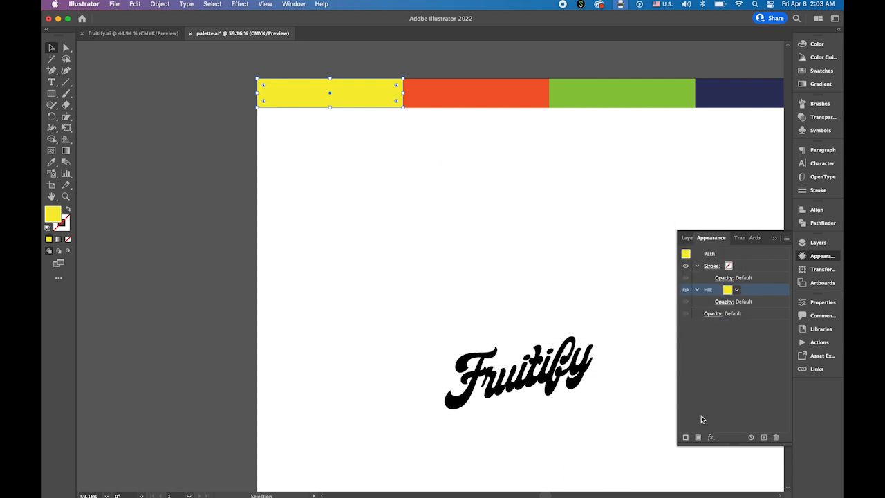
- Set the Fruitify group's new fill to the palette yellow, hex f7ec32, and deselect the lettering
click(549, 386)
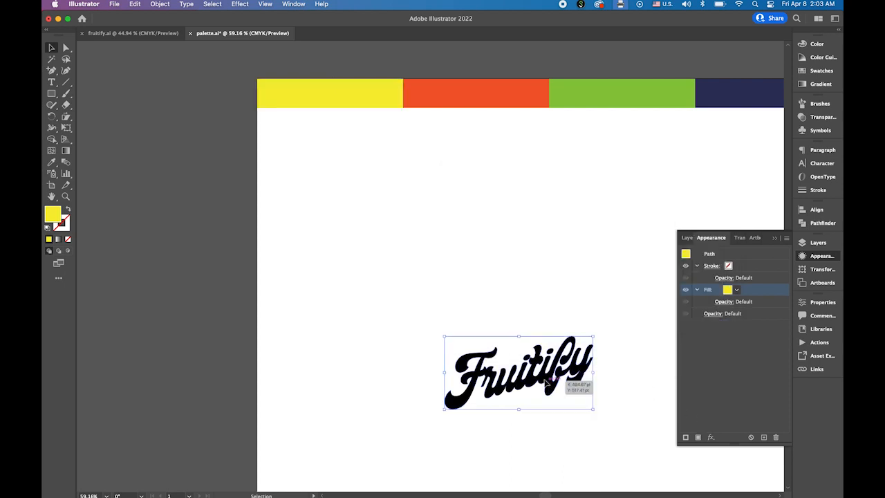
drag(600, 394, 531, 309)
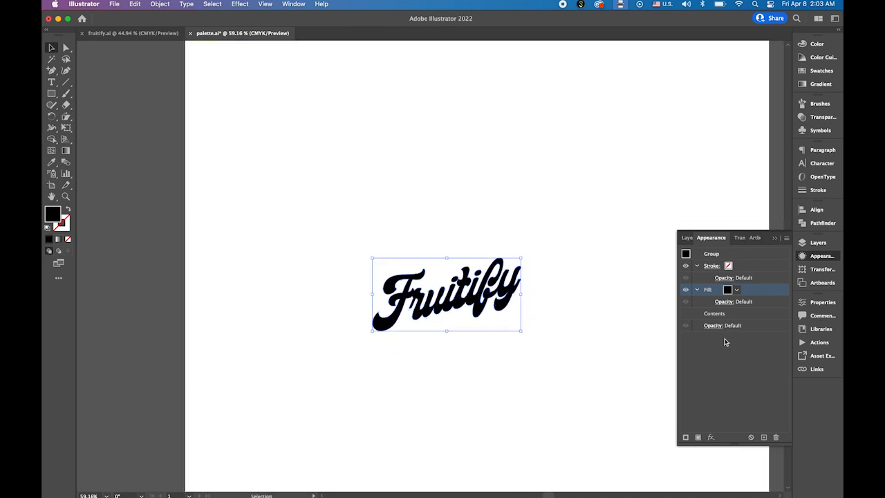
click(737, 290)
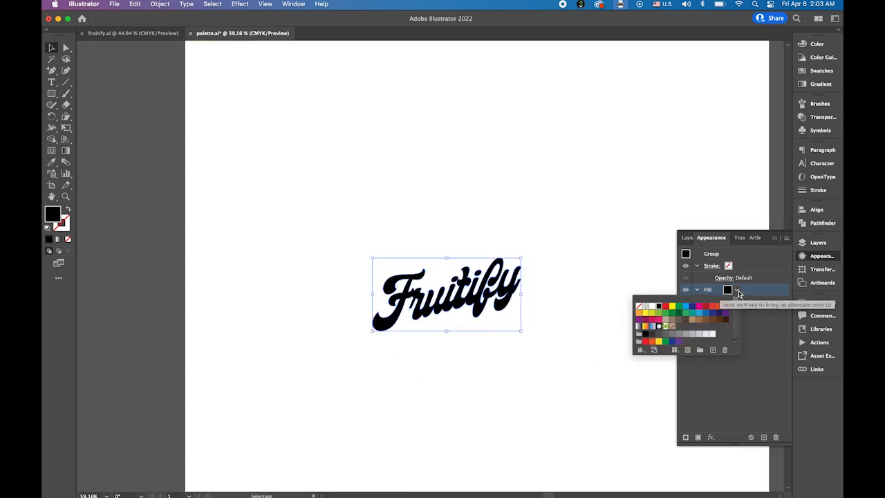
click(738, 292)
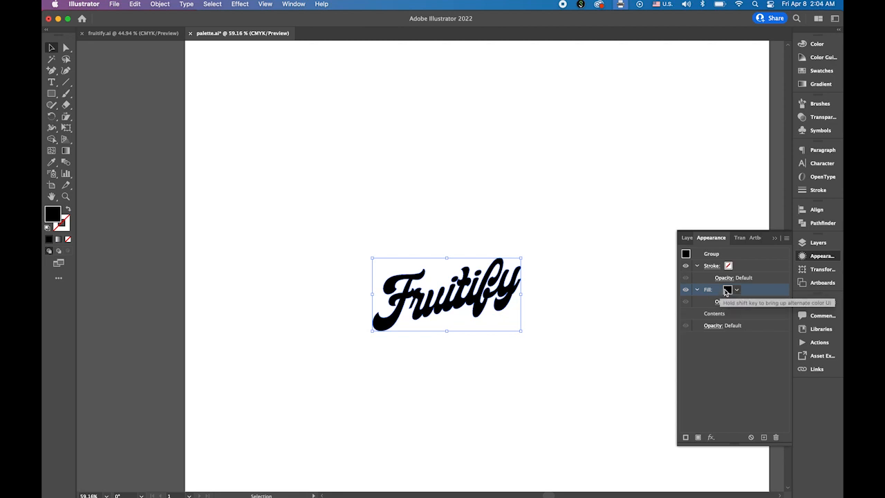
double_click(55, 215)
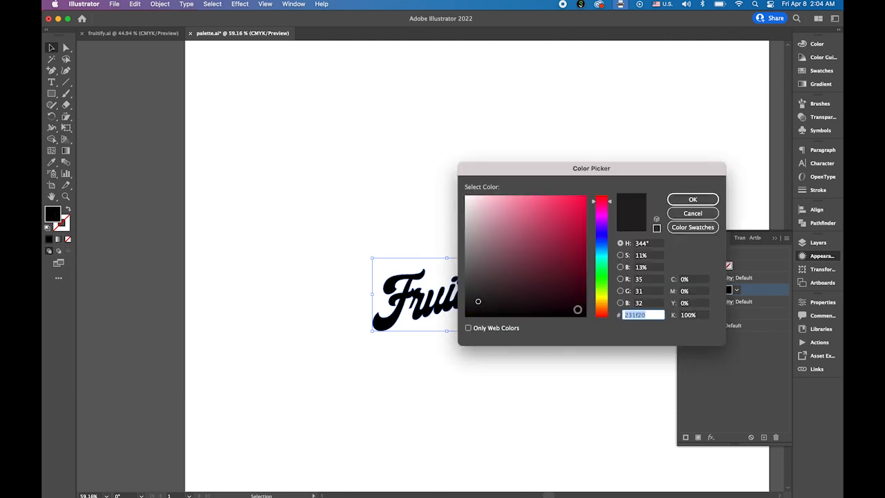
text(f9ed32)
click(692, 199)
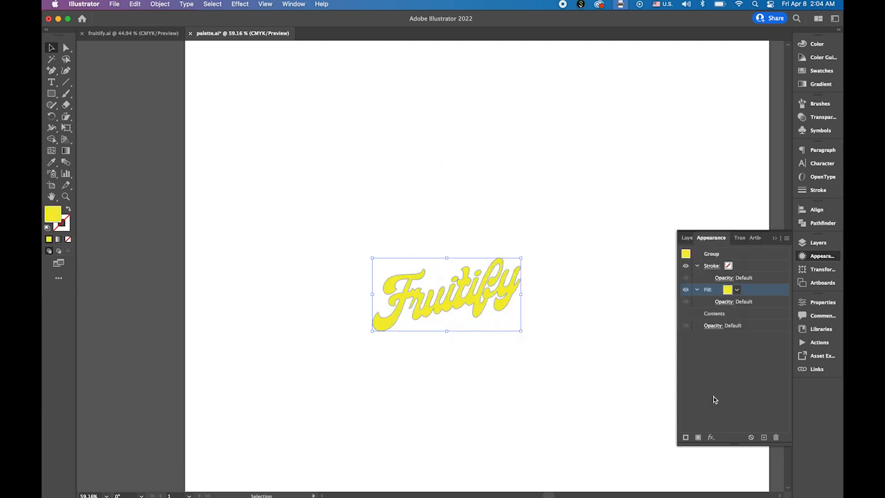
click(593, 316)
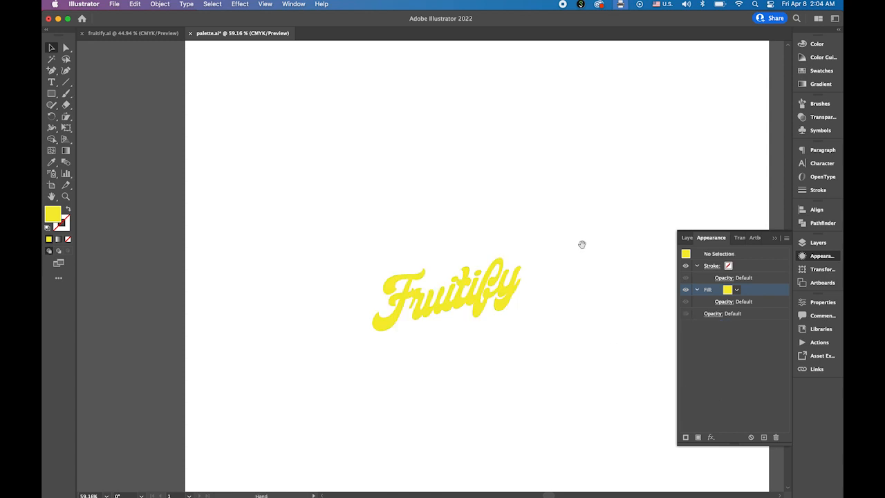
- Copy the hex colour code of the orange palette rectangle
scroll(581, 242, up, 5)
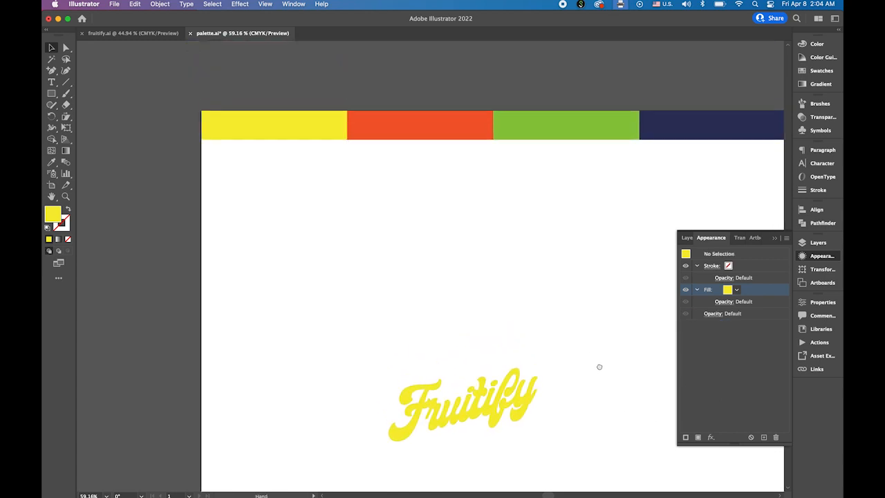
click(394, 140)
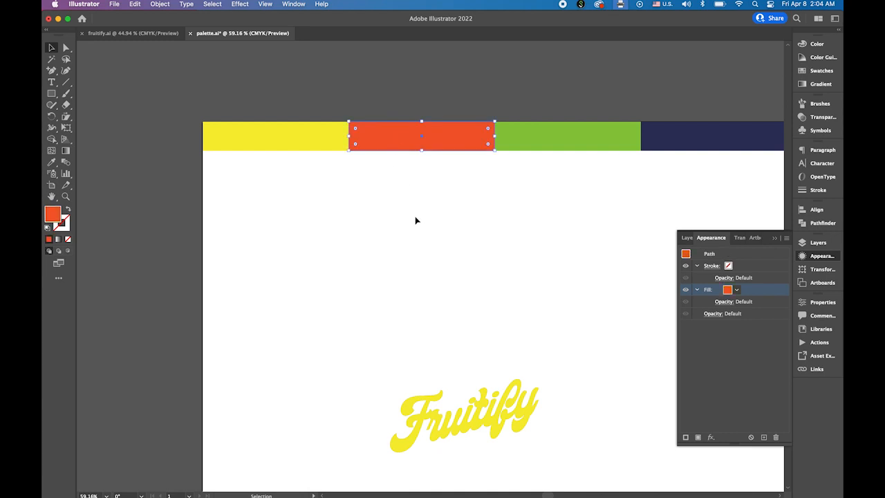
double_click(52, 217)
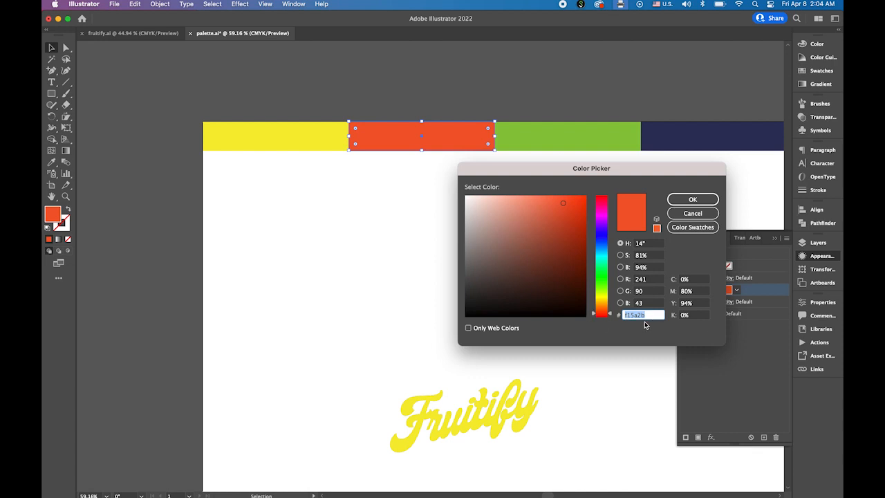
click(702, 201)
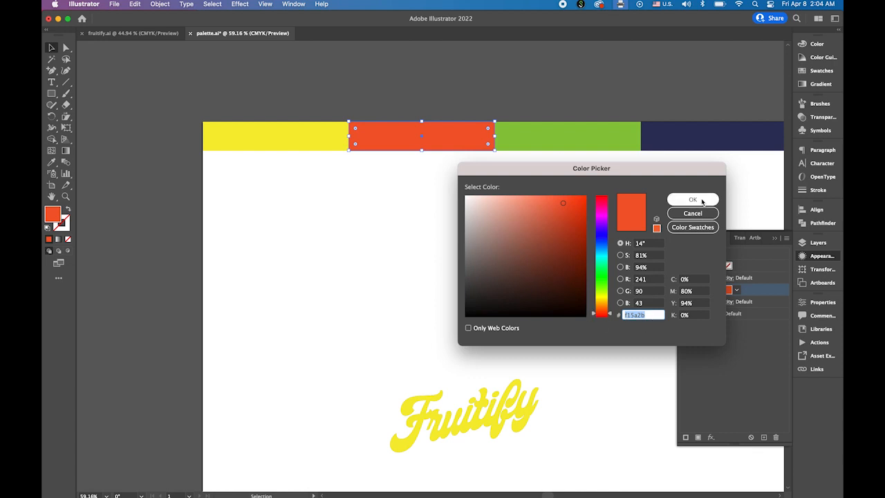
- Add a second fill to the Fruitify group and set the lower fill to orange, hex f15a2b
drag(549, 355, 506, 244)
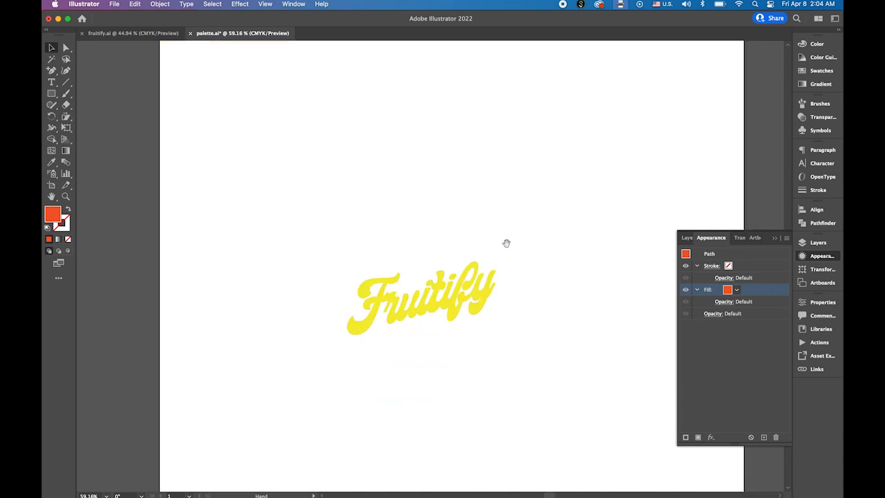
click(445, 299)
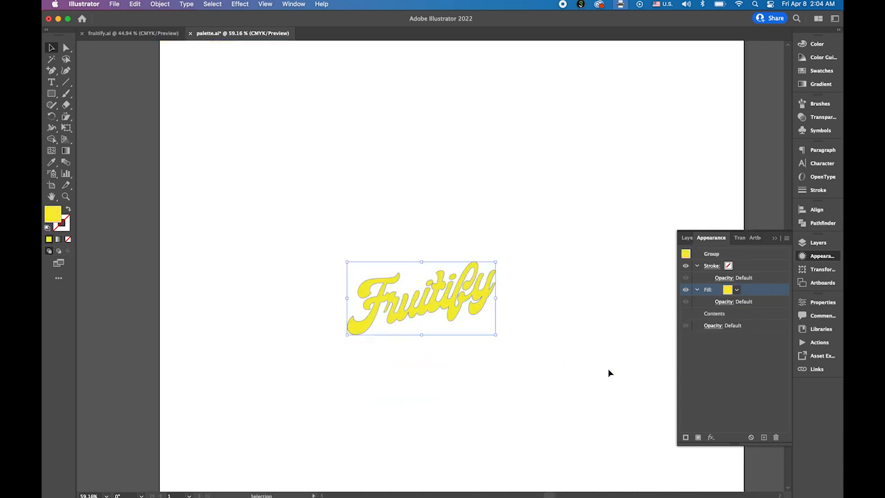
click(698, 437)
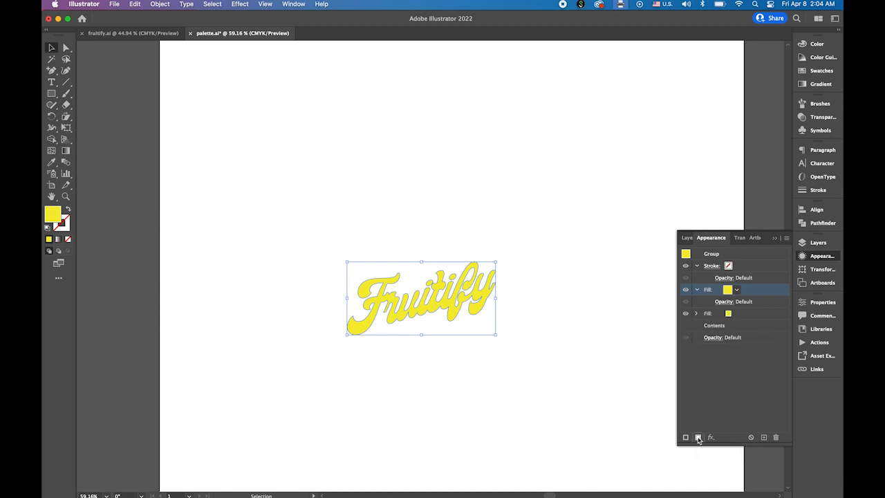
click(750, 315)
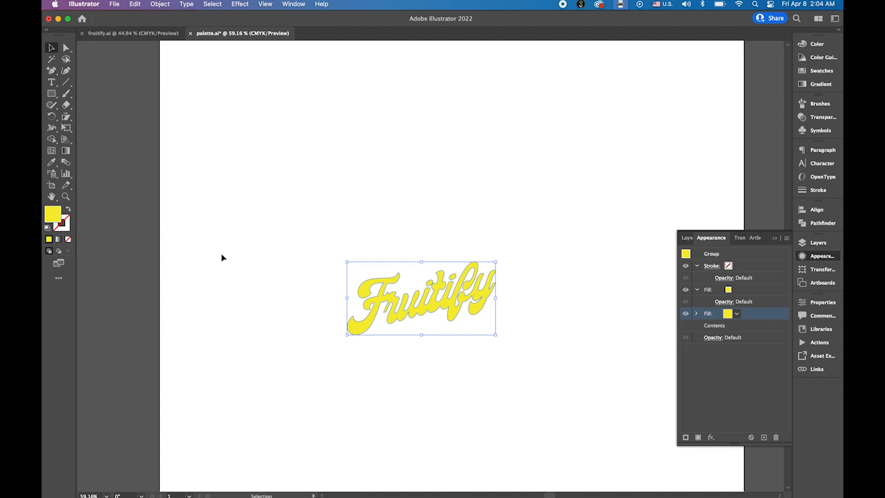
double_click(51, 215)
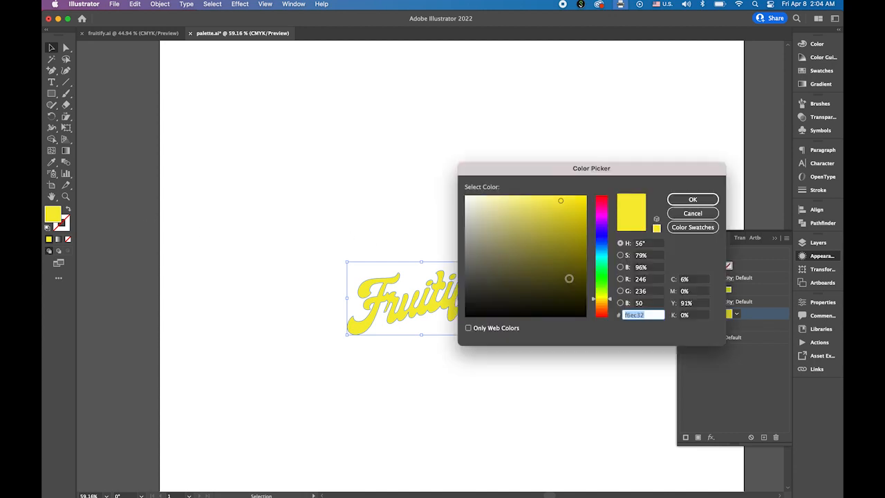
text(f15a2b)
click(696, 200)
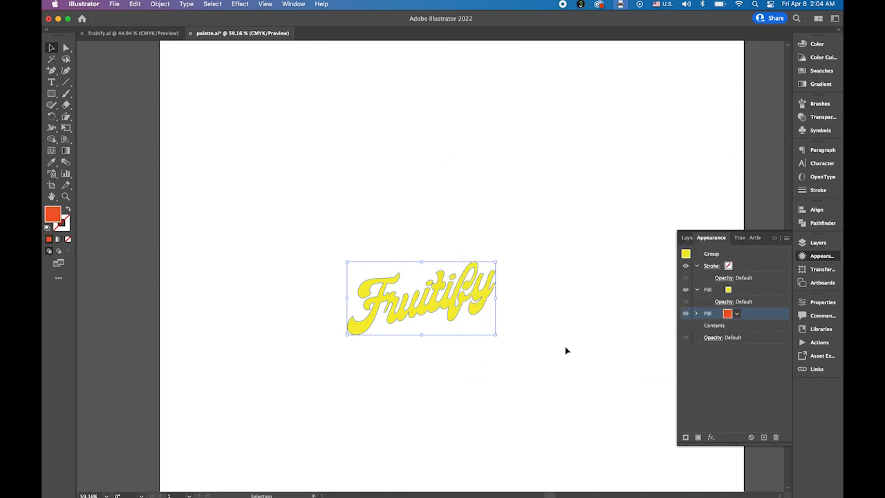
- Toggle the yellow fill's visibility to check the orange fill beneath it, leaving both fills shown
click(685, 315)
click(686, 290)
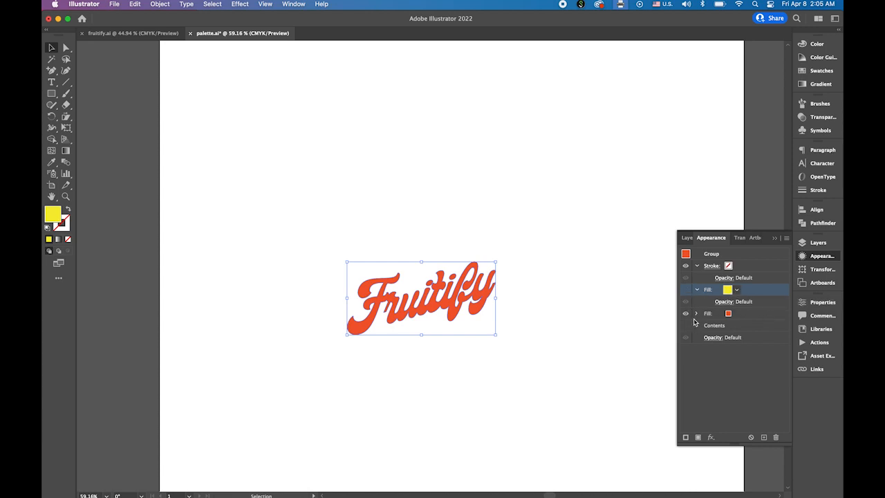
click(685, 289)
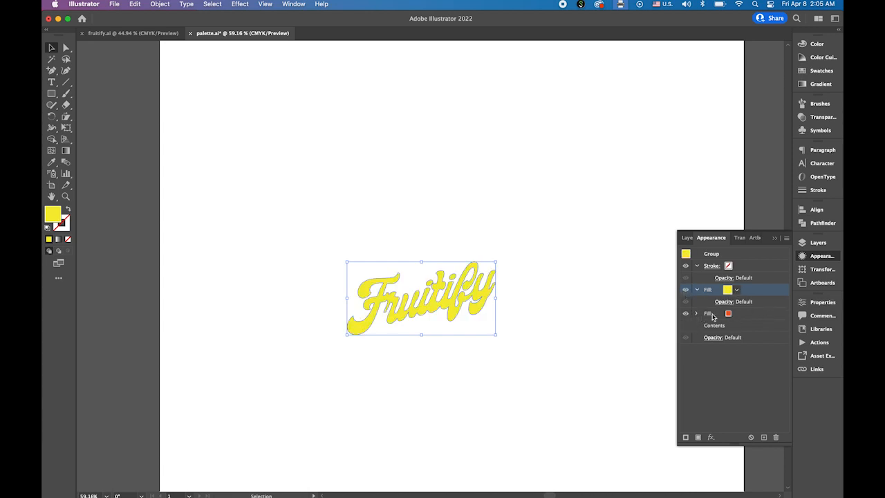
click(685, 291)
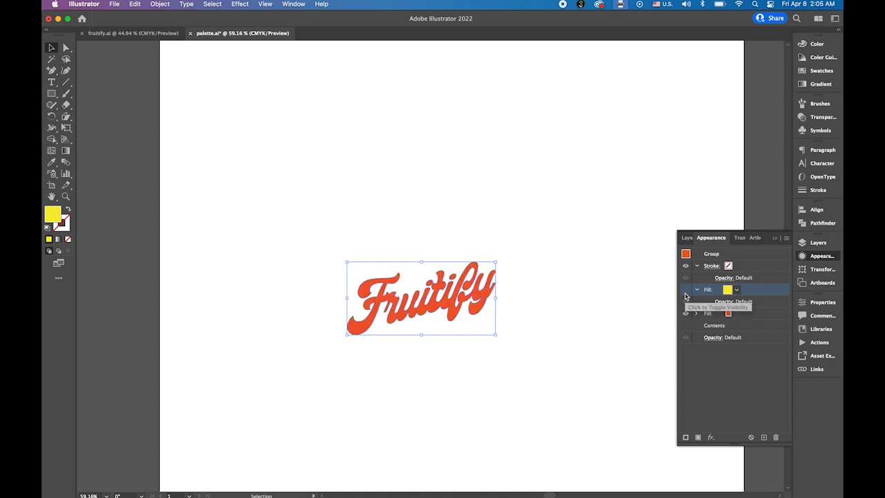
click(685, 292)
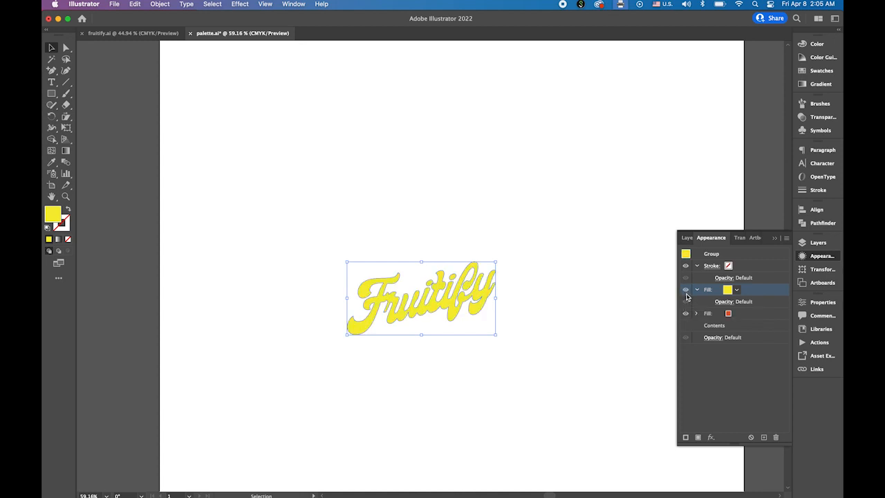
- Add a Transform effect to the Fruitify group's orange fill, moving it 0.1 pt horizontally and 0.1 pt vertically
click(745, 315)
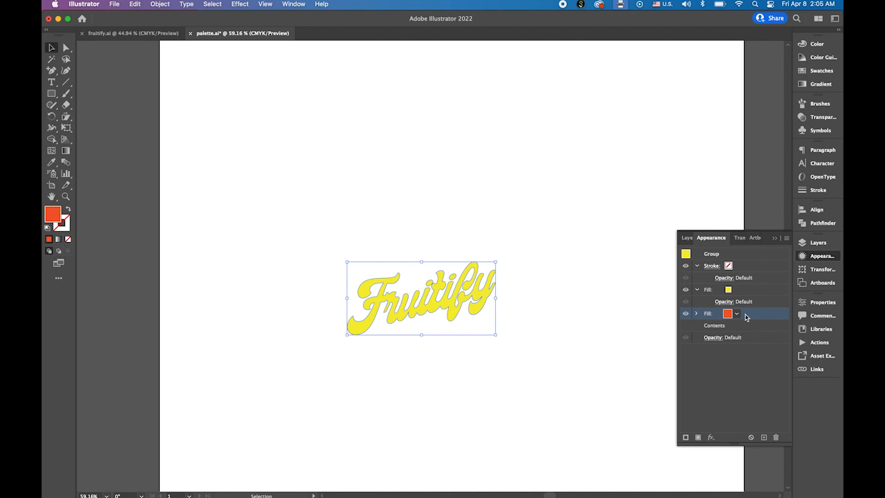
click(711, 438)
mouse_move(715, 439)
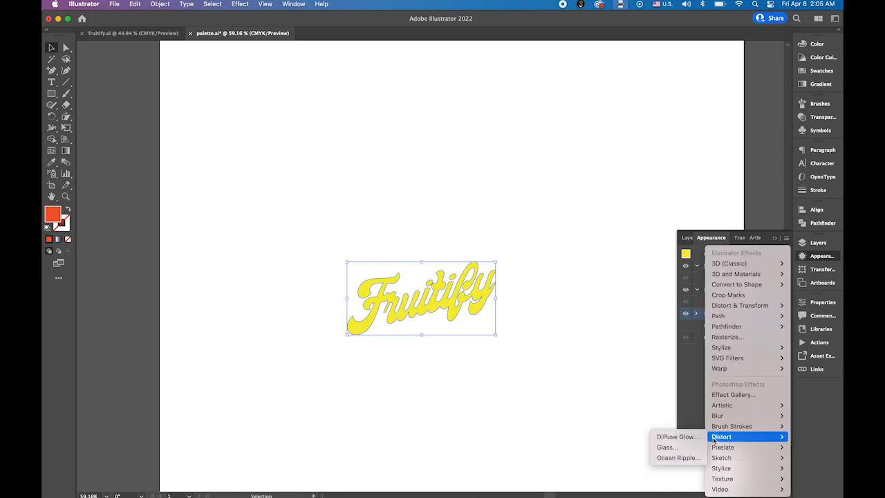
mouse_move(728, 308)
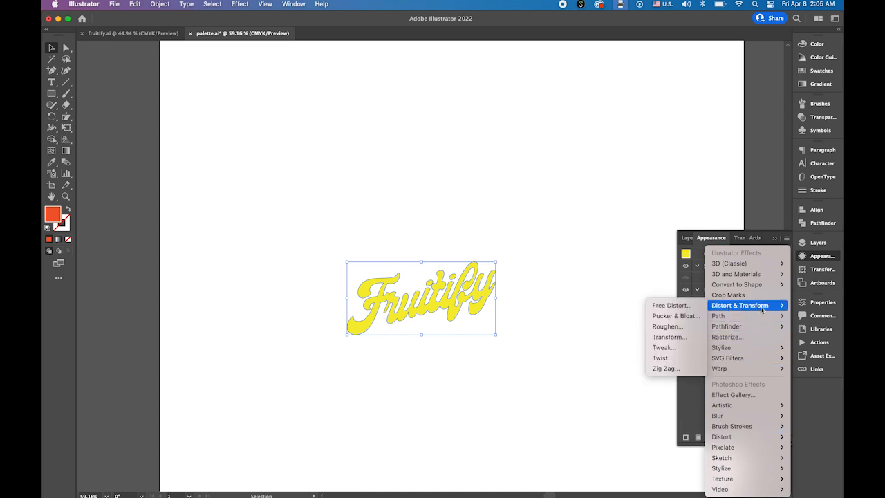
click(687, 337)
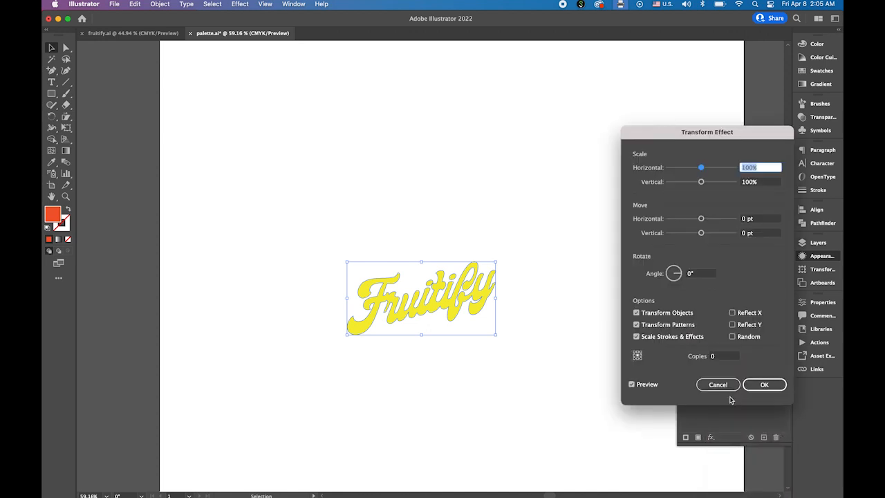
key(BackSpace)
click(746, 221)
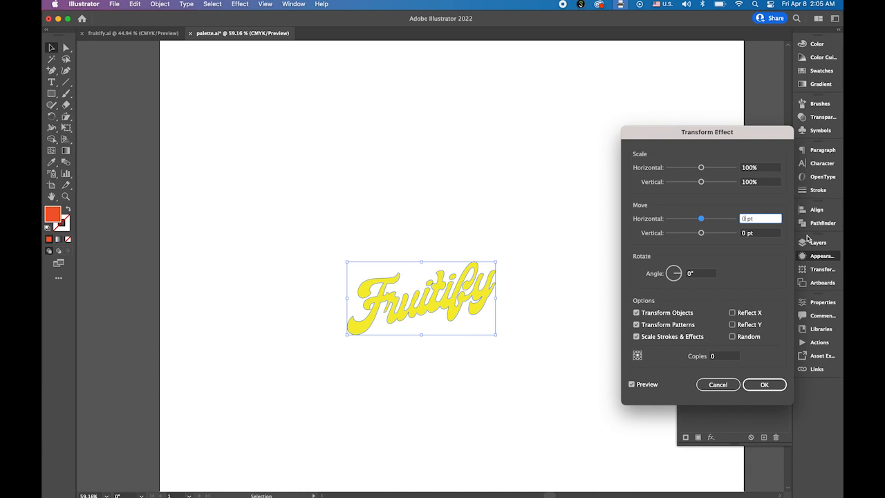
text(.1)
click(746, 235)
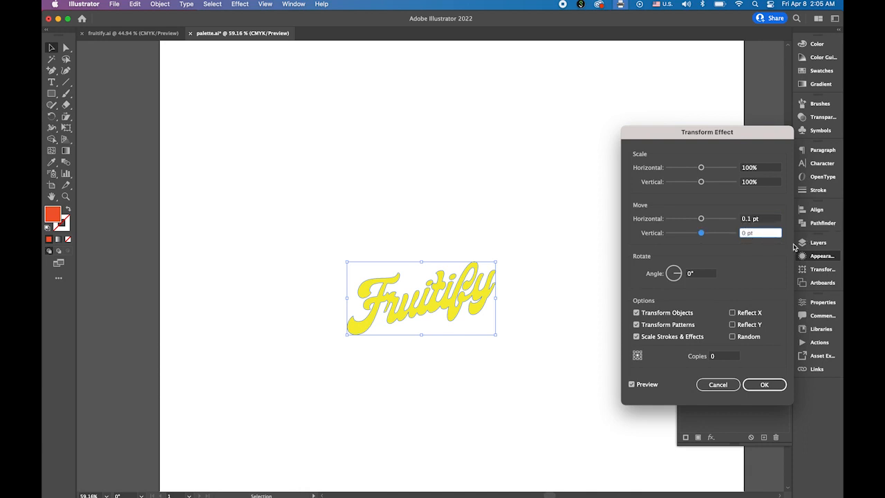
text(.1)
- Try 70 copies in the orange fill's Transform effect and preview them on the lettering
click(725, 356)
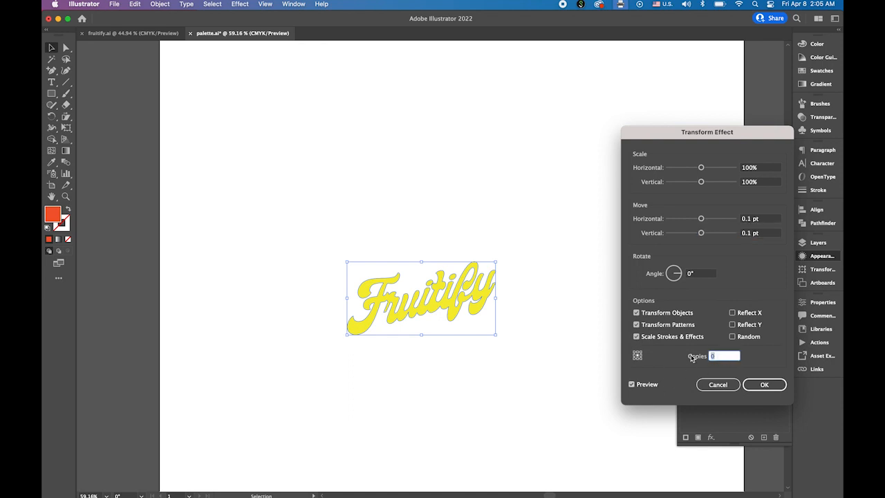
text(70)
click(632, 385)
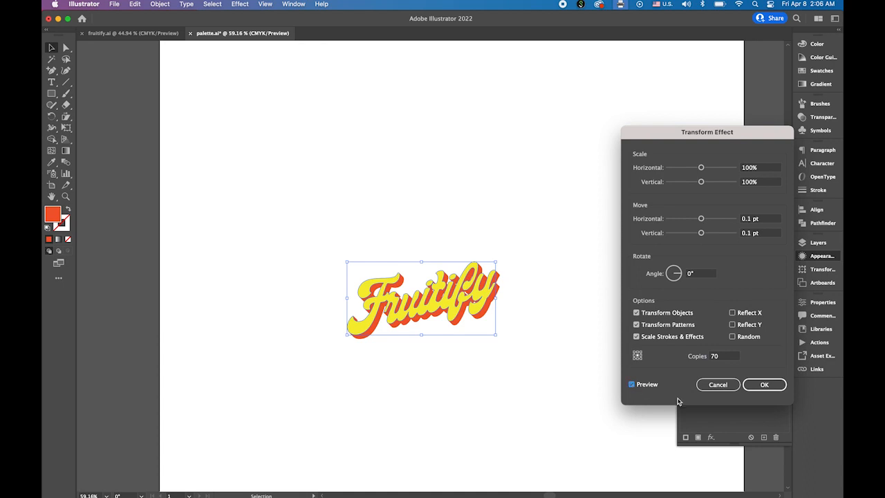
- Set the orange fill's Transform effect to 50 copies, preview it and apply the effect
click(725, 356)
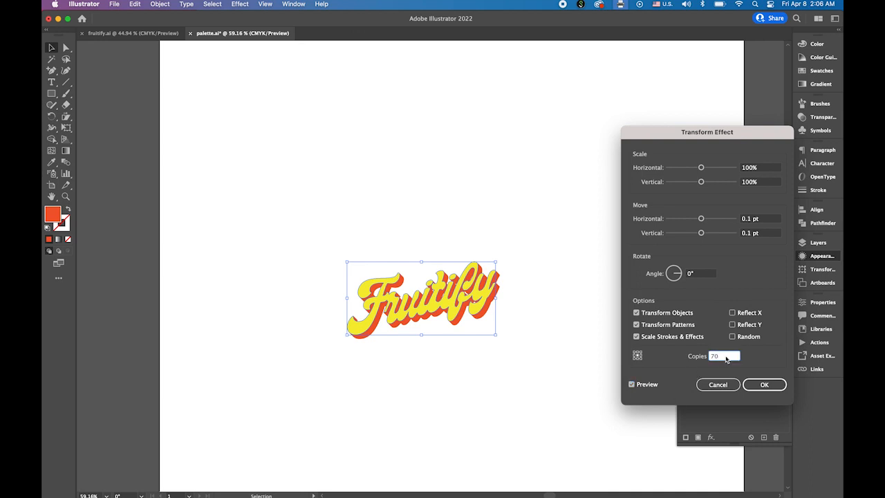
drag(726, 359, 696, 354)
text(50)
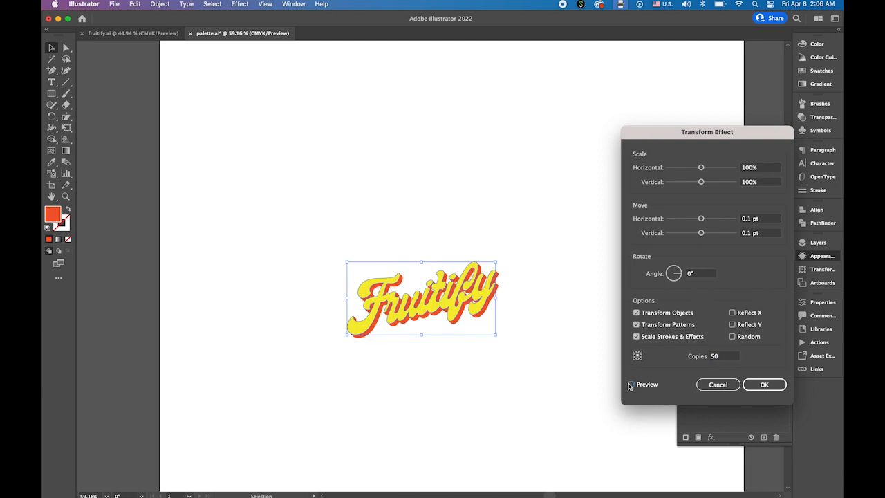
click(630, 384)
click(764, 385)
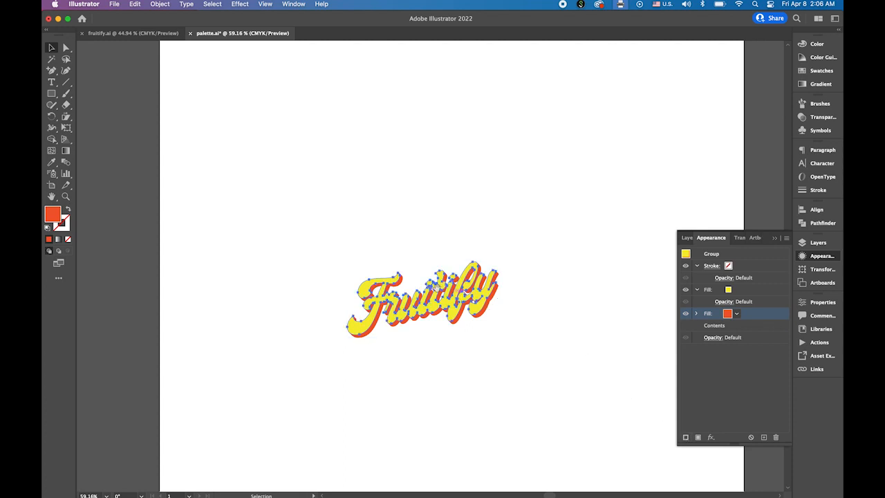
- Examine the orange extrusion on the deselected Fruitify lettering up close and collapse the yellow fill's details
drag(433, 287, 552, 346)
drag(522, 371, 501, 308)
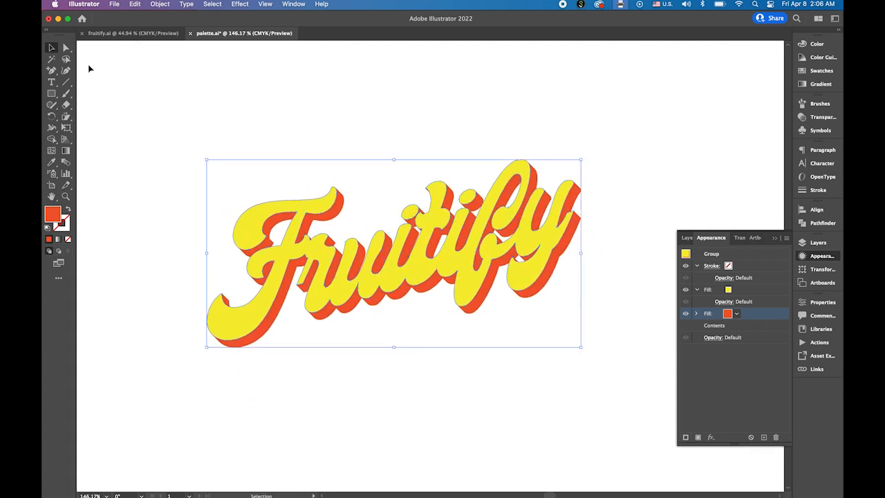
click(235, 107)
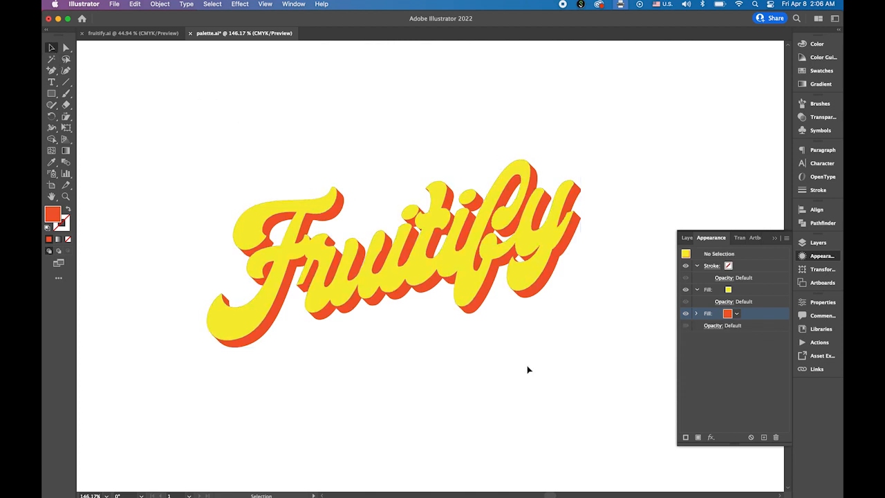
click(697, 291)
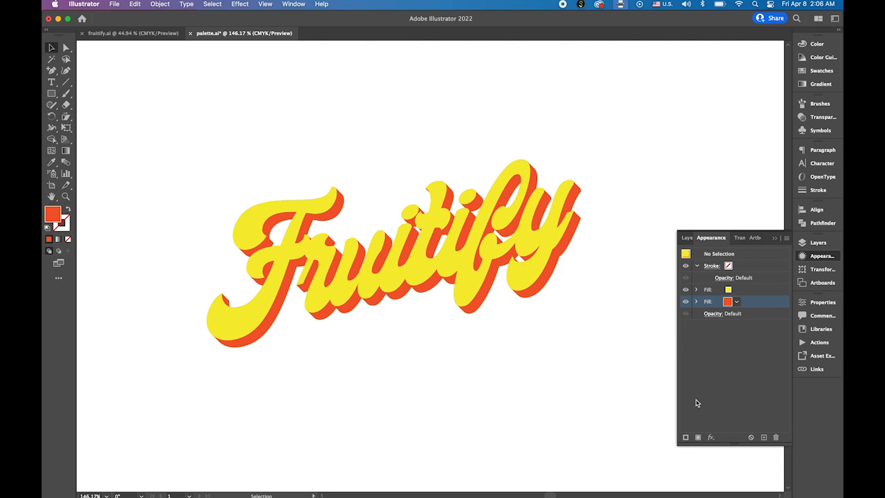
- Copy the hex colour code of the navy palette rectangle
click(448, 292)
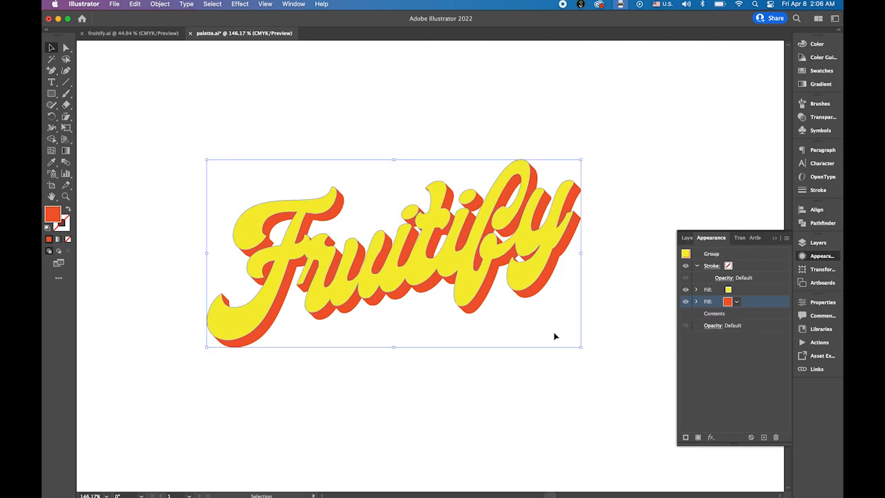
key(z)
drag(553, 336, 389, 251)
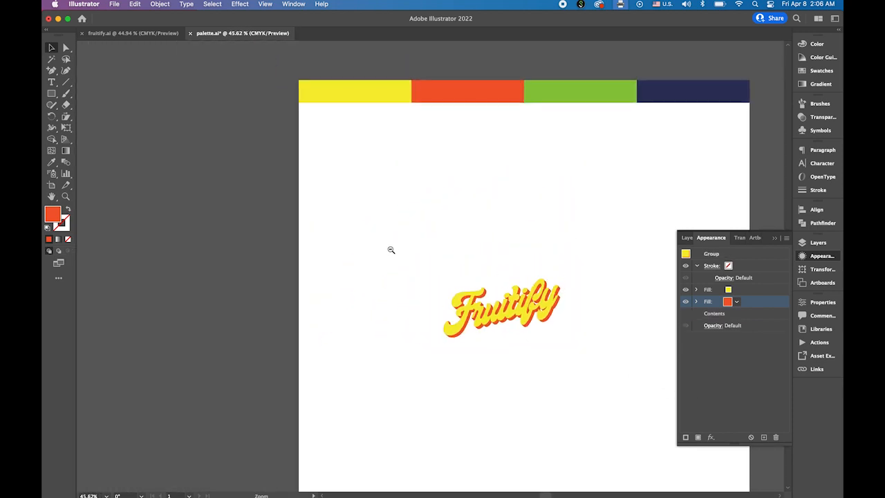
drag(490, 256, 408, 255)
click(618, 91)
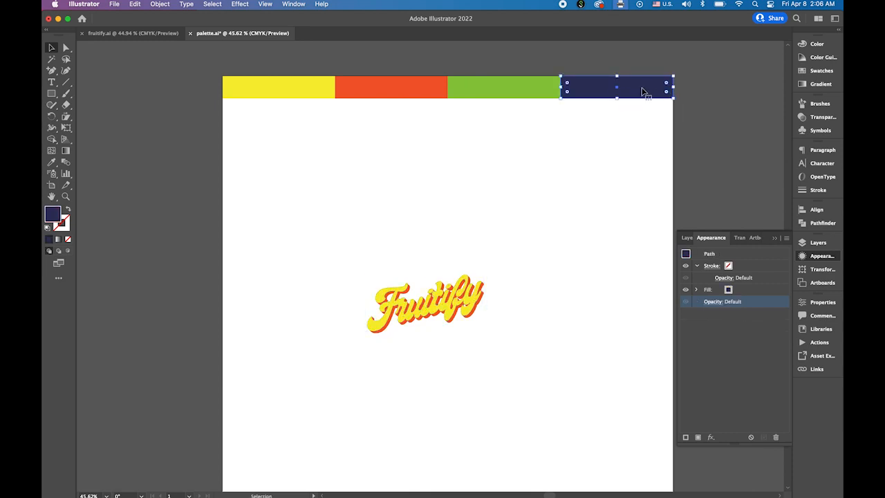
double_click(53, 218)
key(super+c)
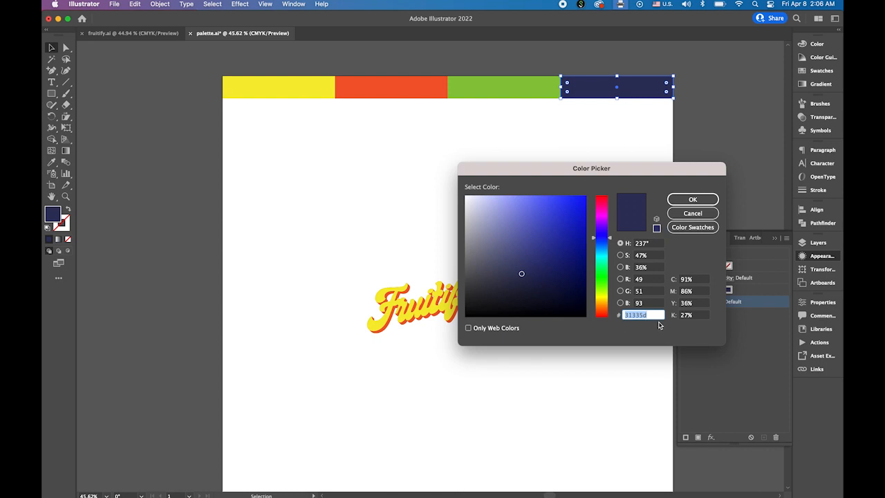
click(692, 199)
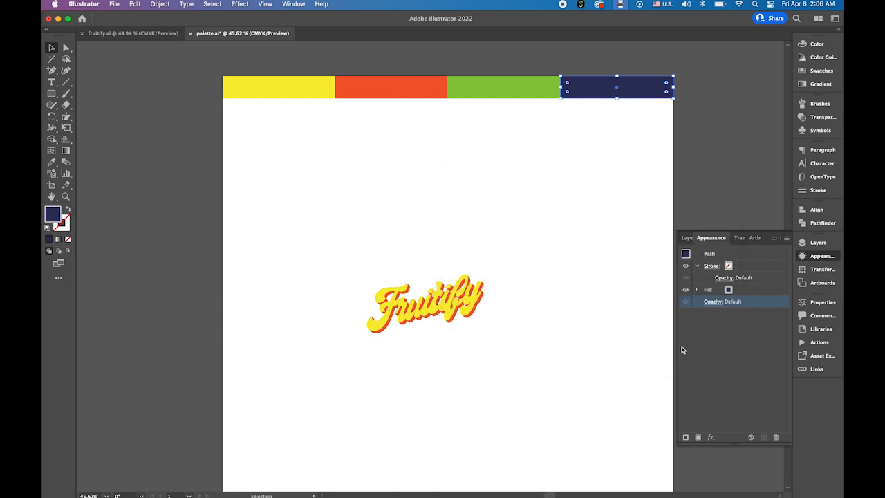
- Add a new stroke to the Fruitify group and place it beneath both the yellow and orange fills
click(601, 283)
click(434, 286)
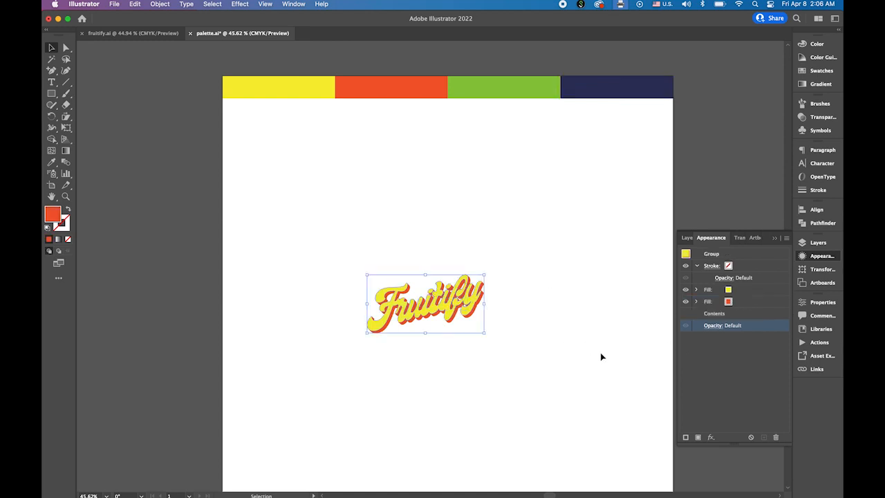
drag(444, 285, 623, 350)
drag(524, 349, 547, 257)
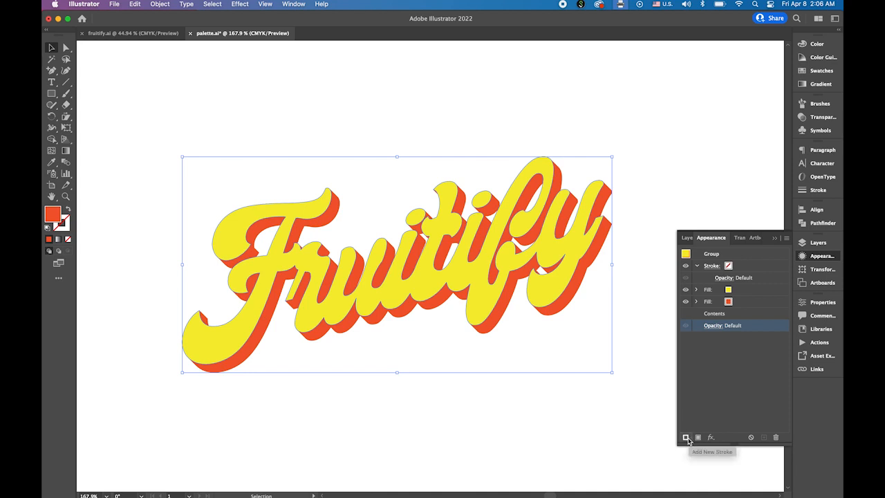
click(686, 438)
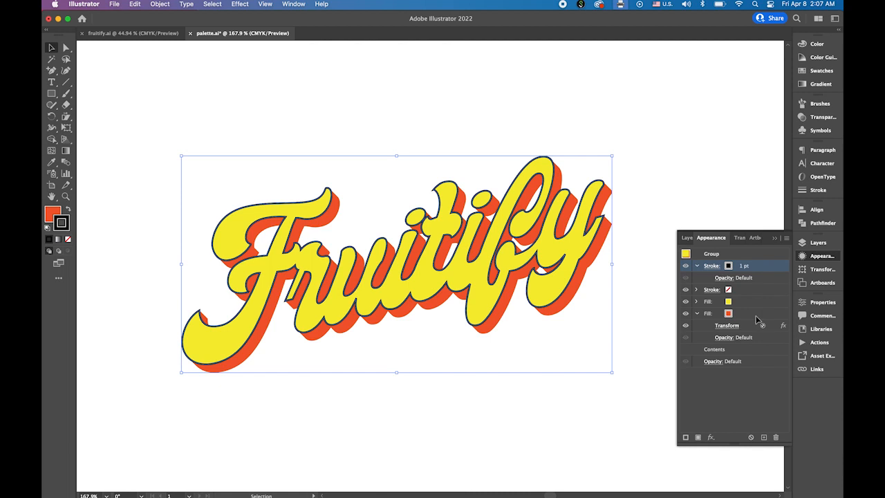
drag(758, 319, 750, 345)
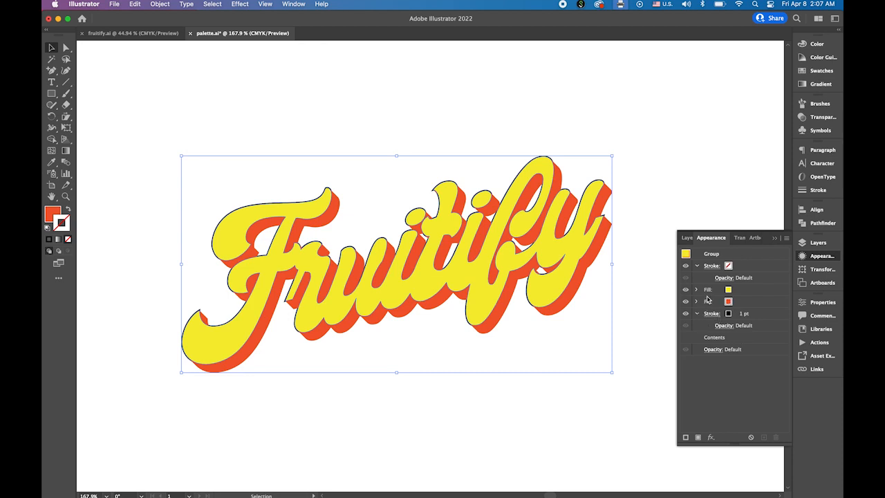
- Set the Fruitify group's lower stroke to the palette navy, hex 31335d
click(710, 291)
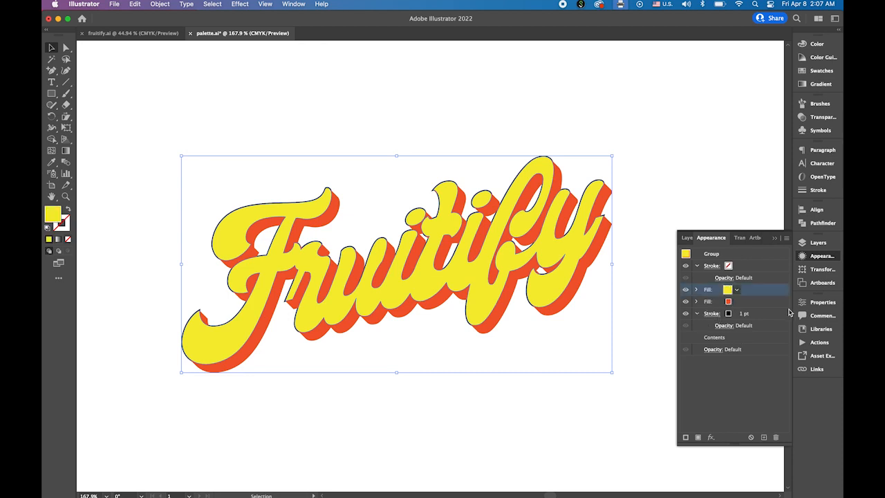
click(711, 305)
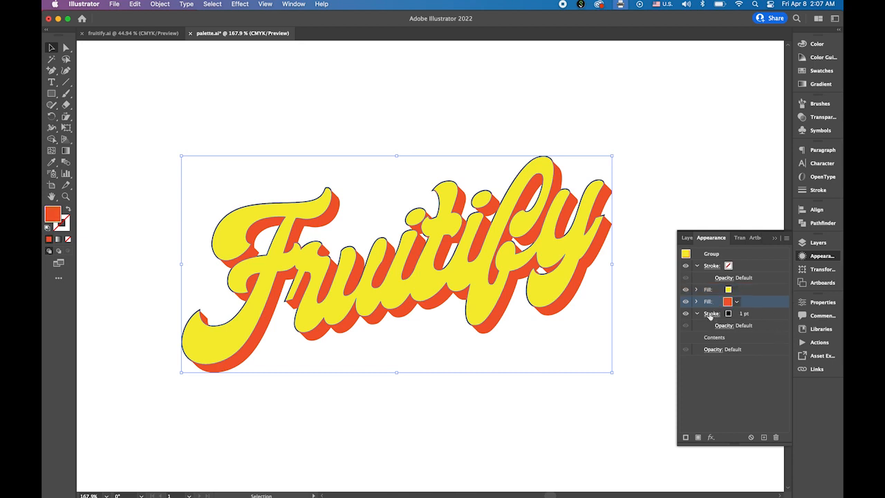
click(731, 314)
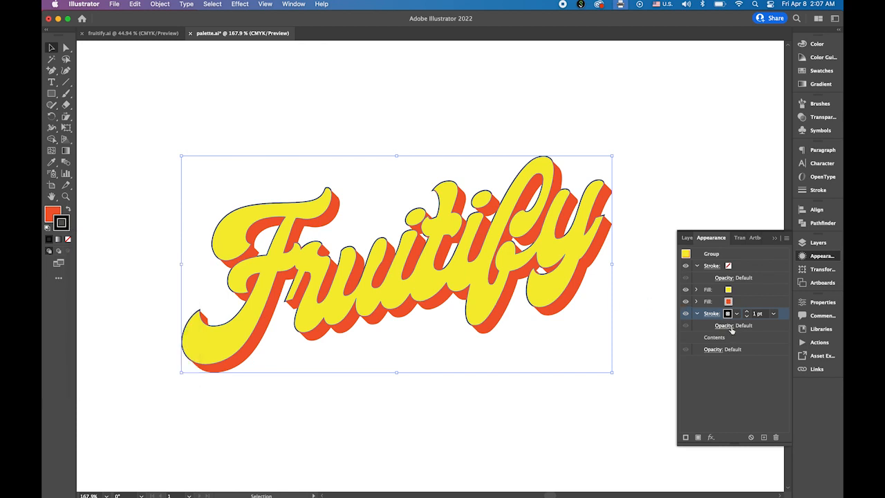
double_click(63, 222)
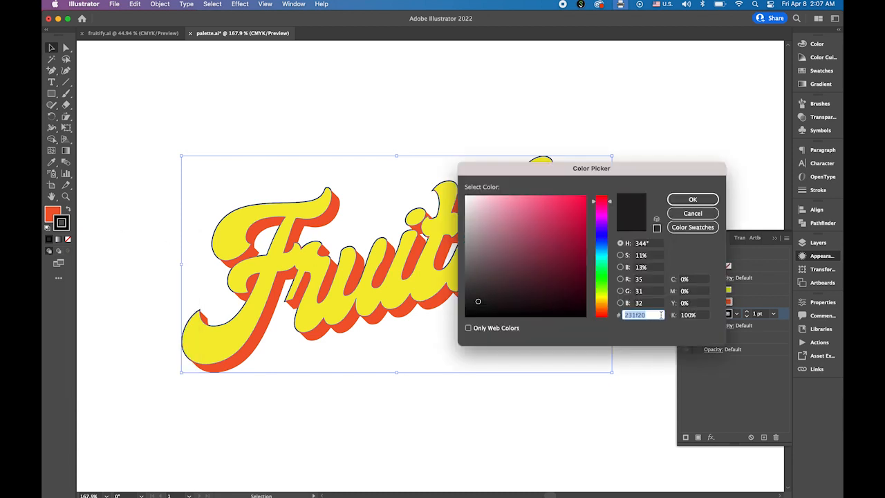
key(super+v)
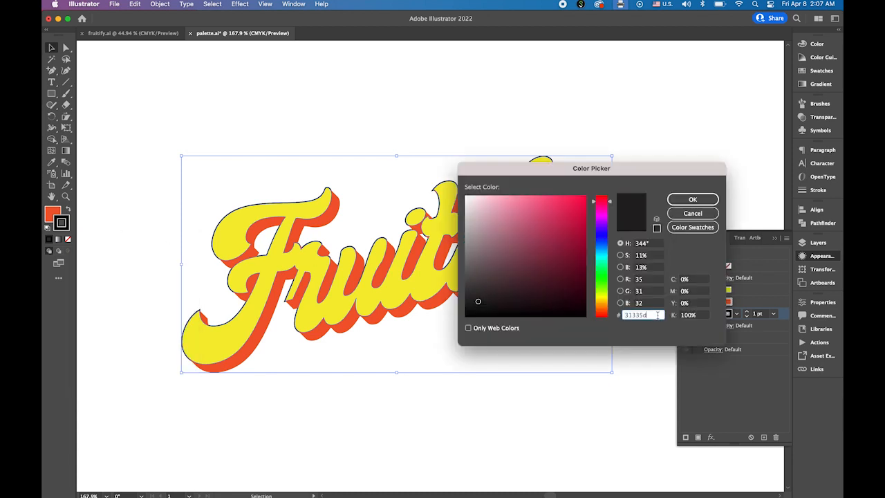
click(693, 202)
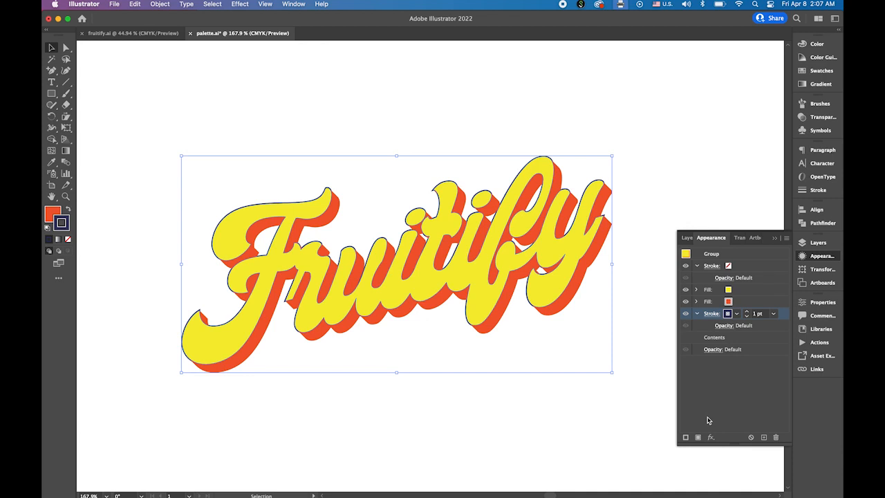
- Increase the navy stroke's weight to 7 pt and collapse its details
click(748, 312)
click(748, 313)
click(747, 312)
click(747, 312)
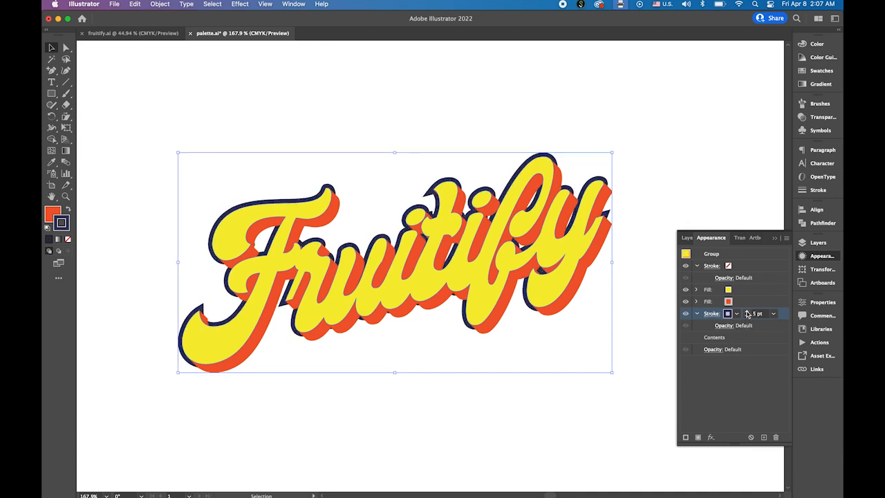
click(748, 313)
click(747, 312)
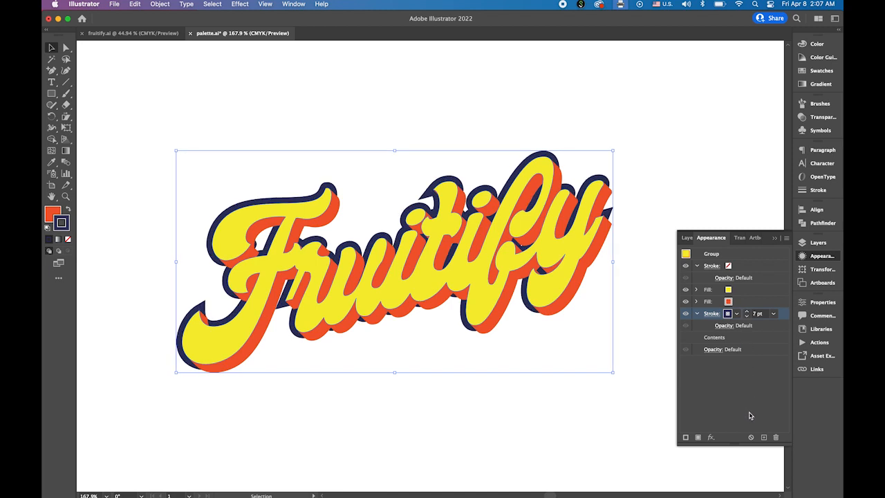
click(698, 314)
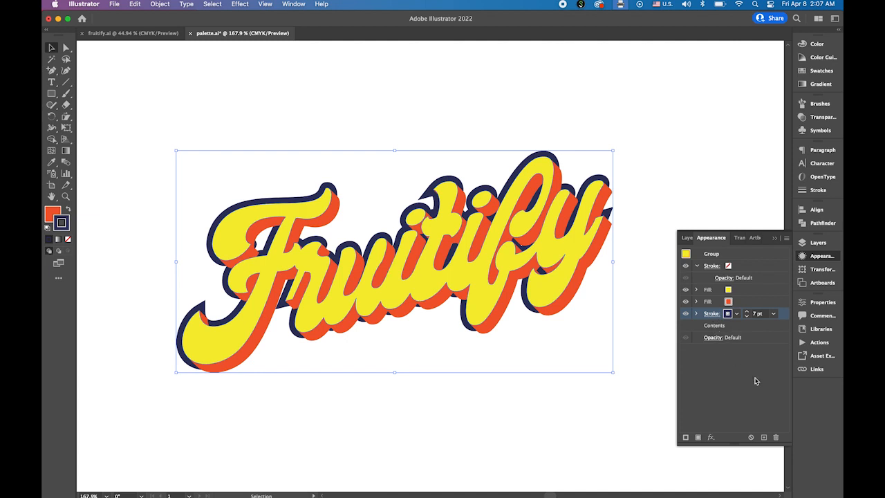
- Set up a Transform effect on the navy stroke with 0.2 pt horizontal and vertical moves and 120 copies, with preview on
click(711, 438)
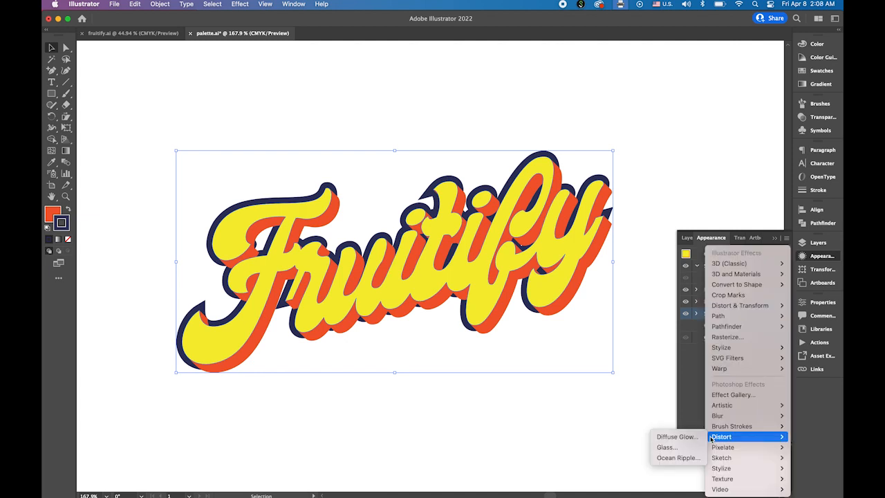
mouse_move(736, 307)
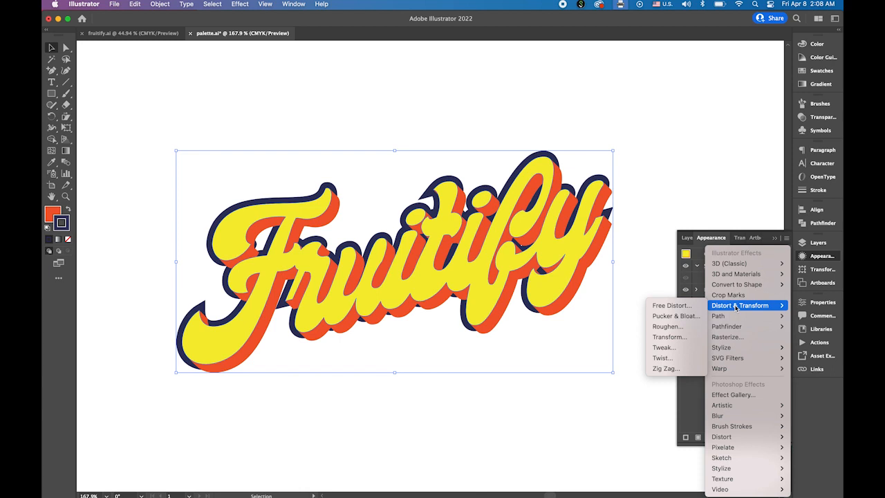
click(676, 337)
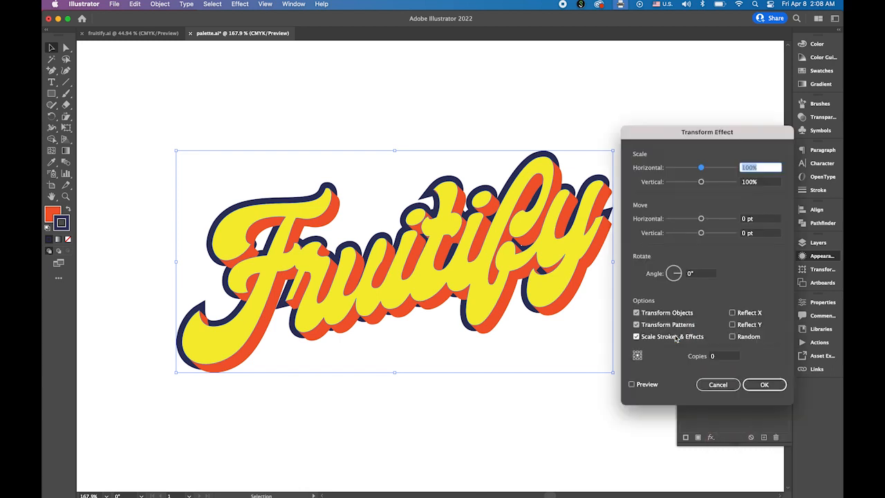
click(747, 218)
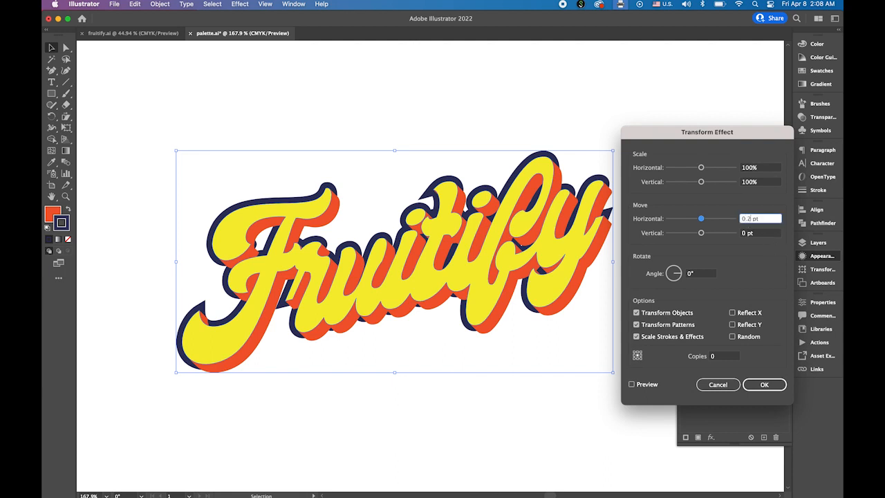
click(748, 233)
text(.2)
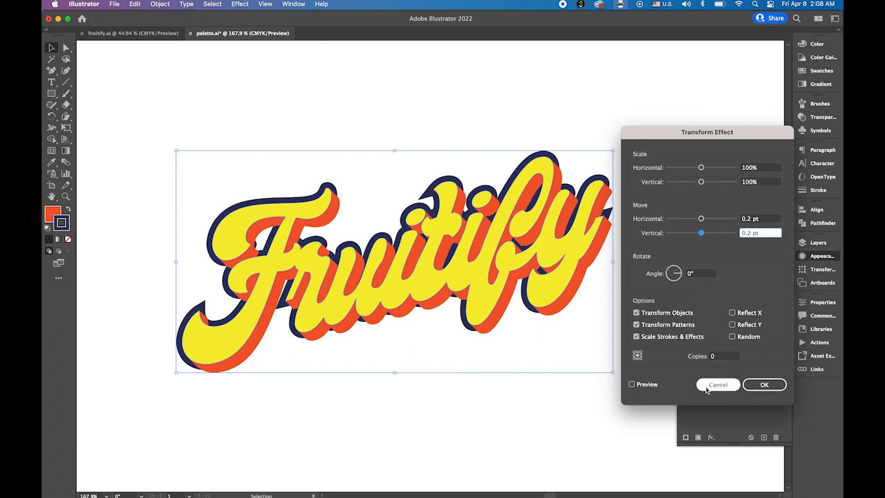
click(723, 357)
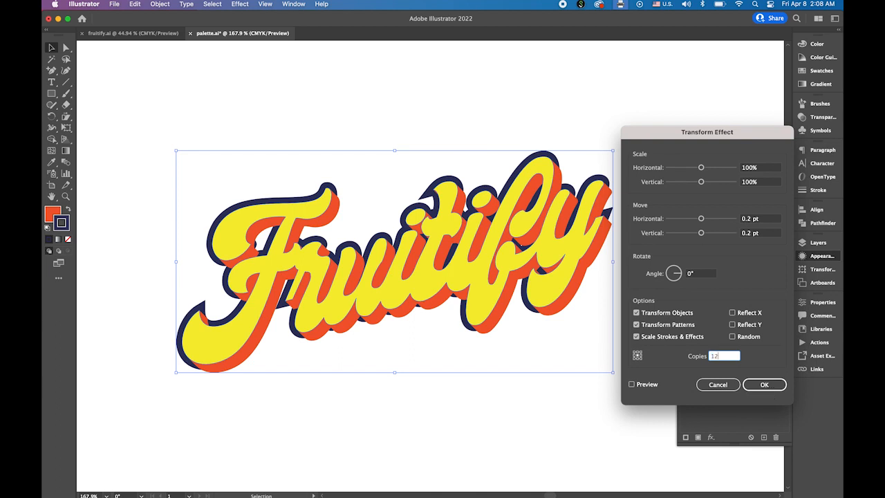
click(631, 384)
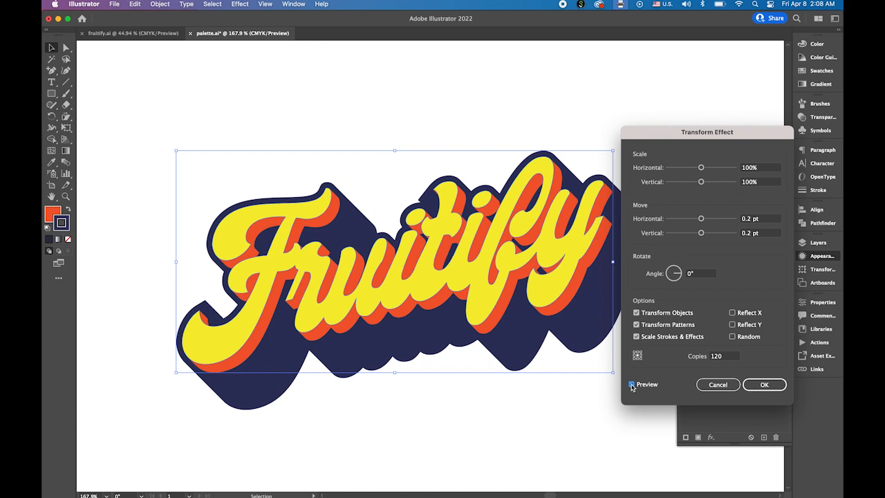
- Reduce the Transform effect's copies to 100 and apply it to the navy stroke
drag(656, 139, 708, 138)
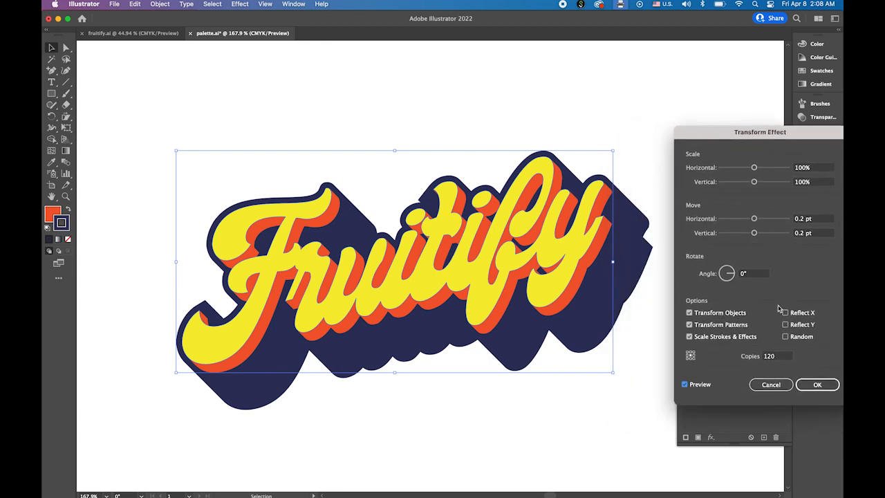
click(759, 355)
text(100)
click(684, 384)
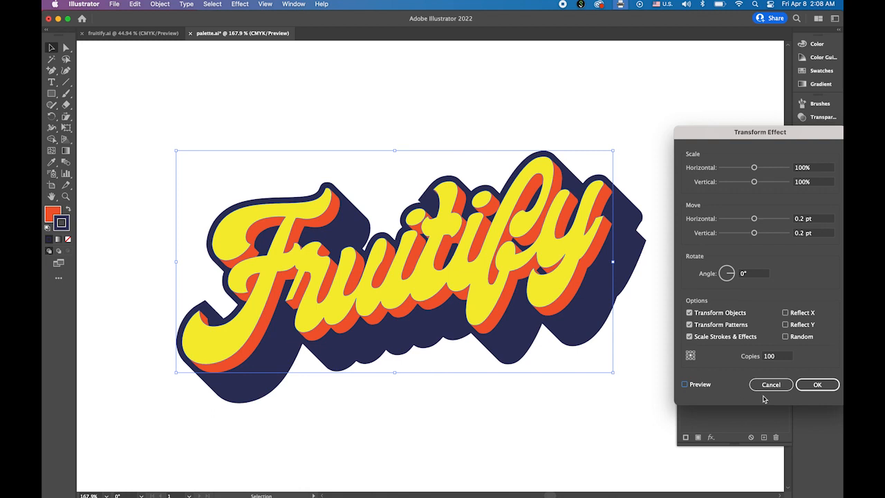
click(827, 387)
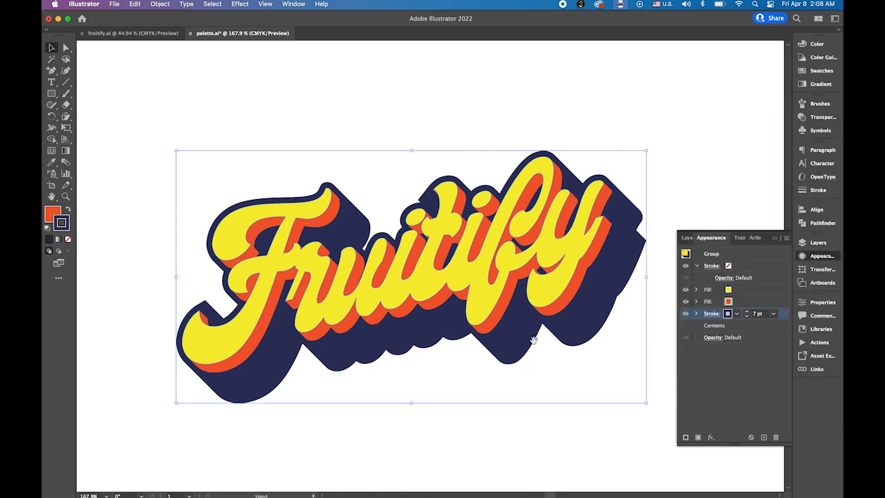
- Shift the Fruitify lettering slightly to the right on the artboard and deselect it
scroll(417, 295, down, 5)
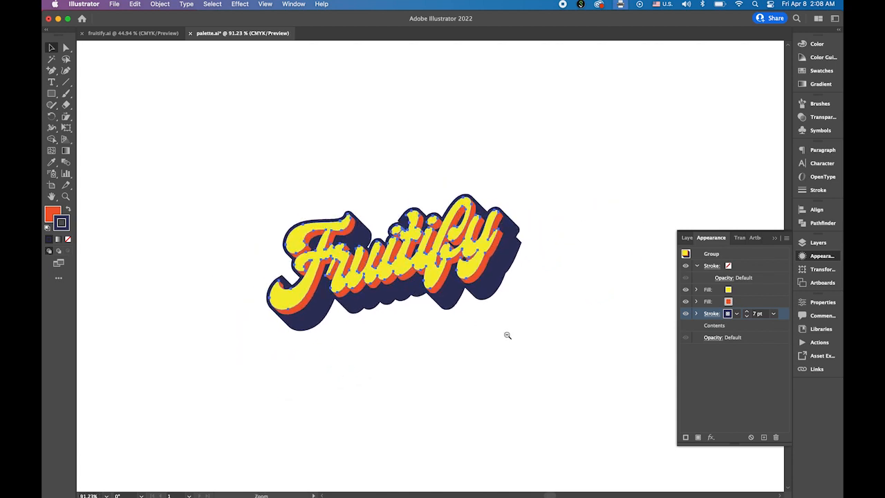
scroll(508, 336, down, 4)
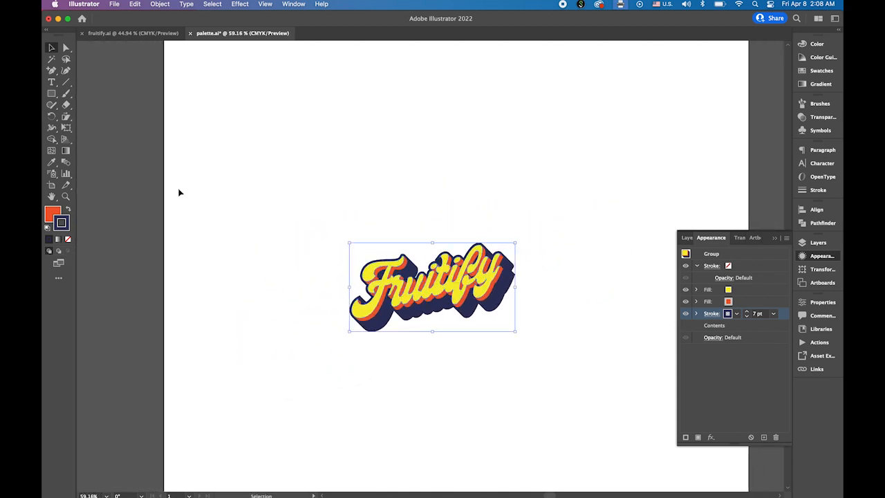
click(484, 360)
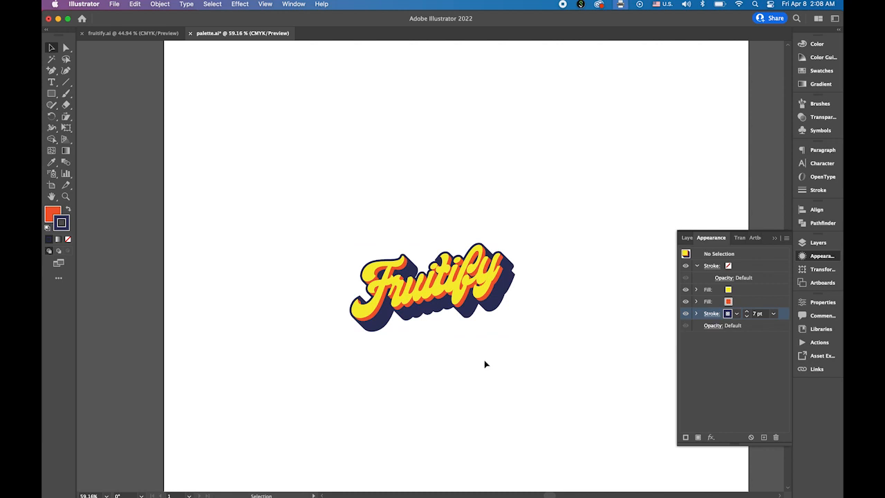
click(467, 304)
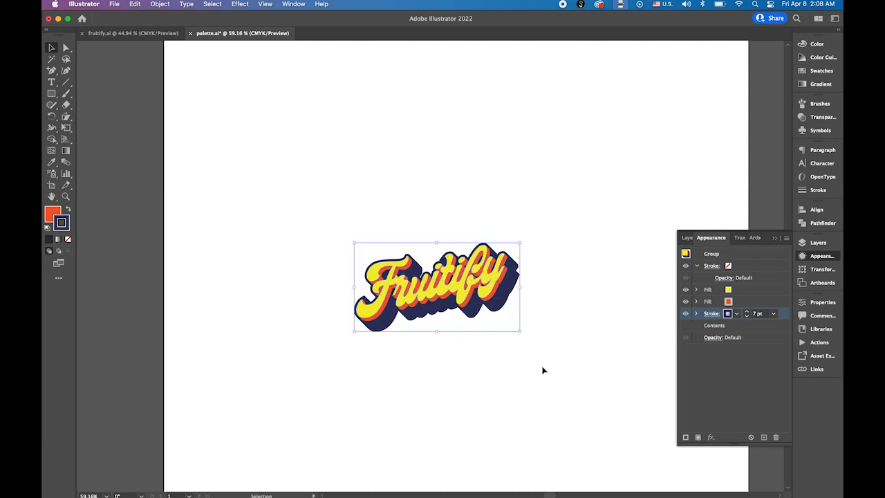
click(549, 370)
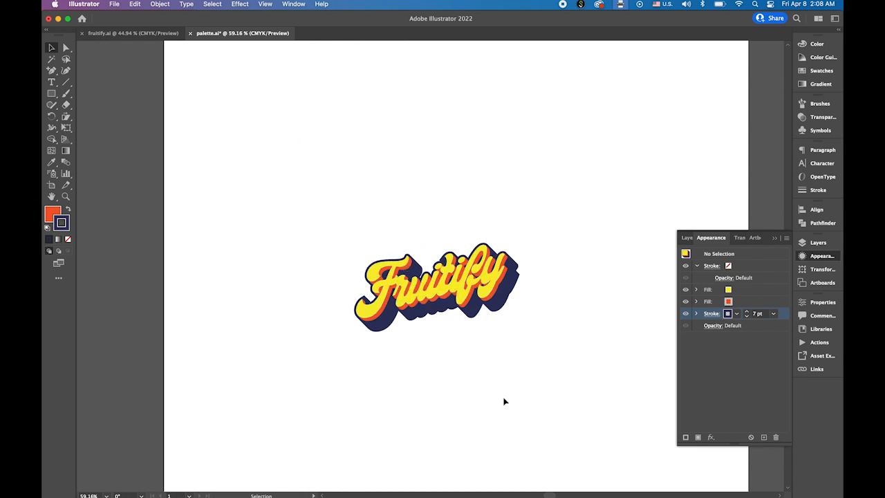
- Add a new layer, place it beneath Layer 1, and lock Layer 1
click(817, 242)
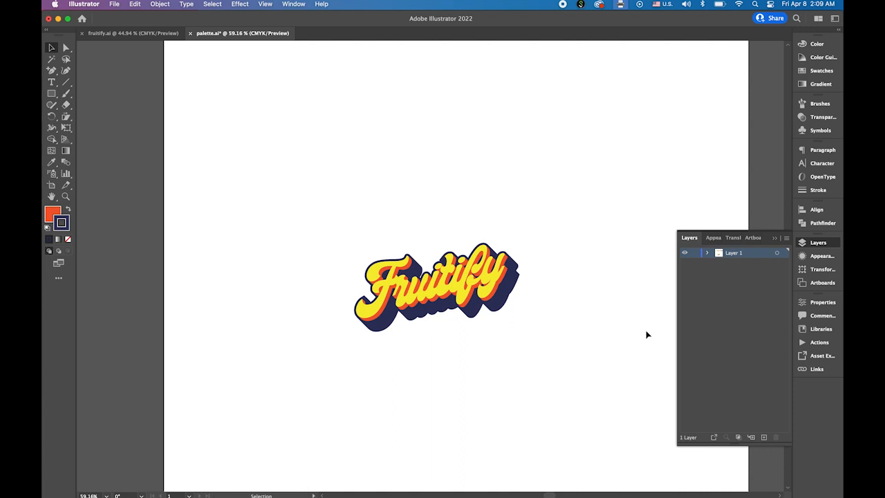
click(764, 437)
drag(747, 256, 748, 270)
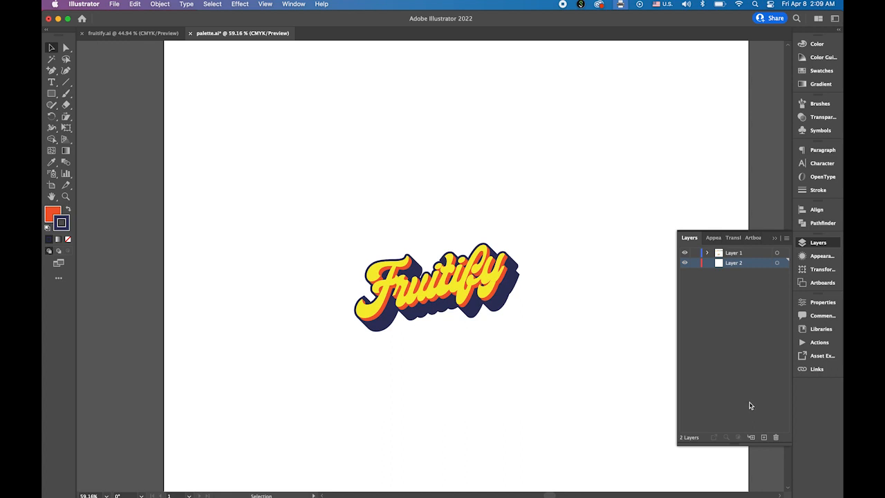
click(694, 253)
click(684, 253)
click(684, 254)
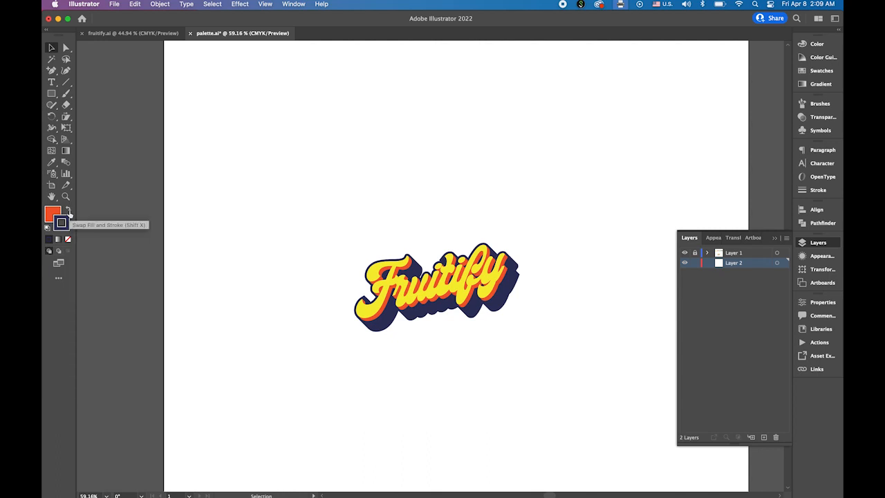
- Unlock Layer 1, load the navy palette rectangle's colour as the current fill with no stroke, and lock the layer again
scroll(390, 169, up, 5)
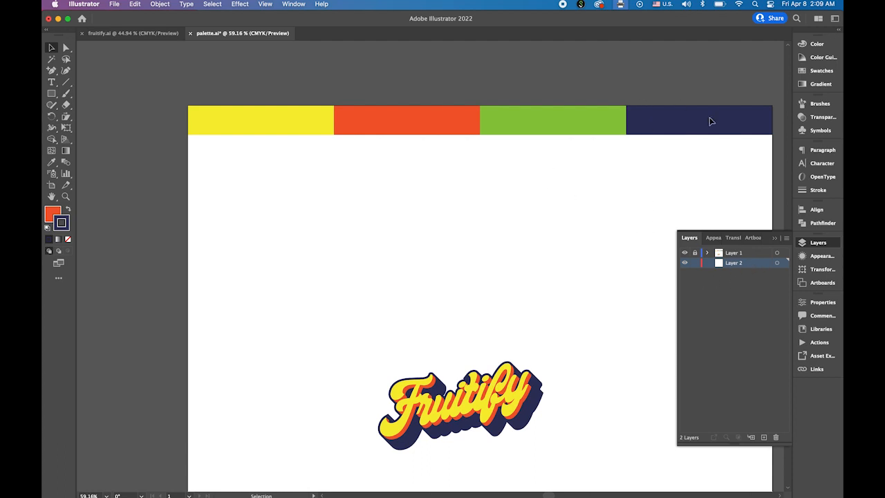
click(694, 253)
click(727, 129)
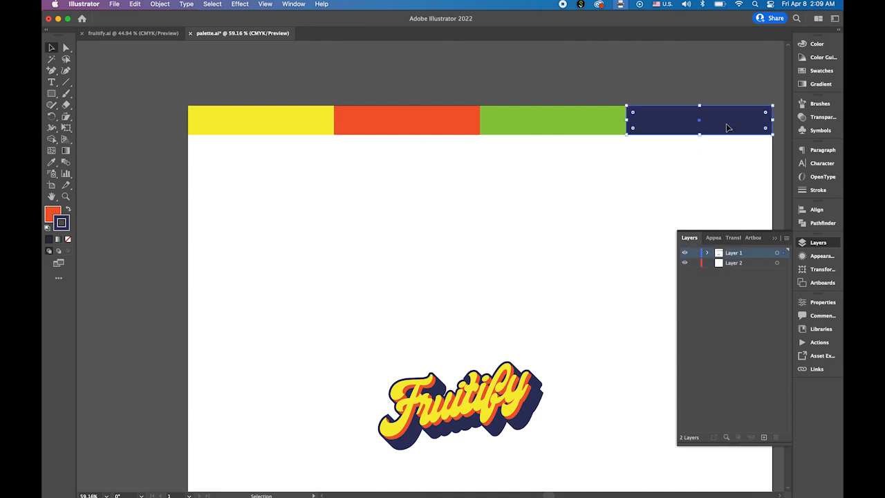
click(52, 214)
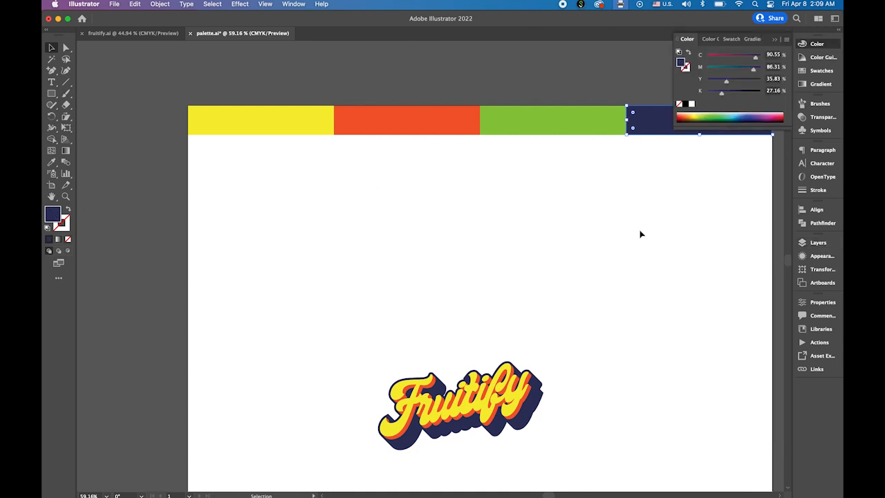
click(820, 247)
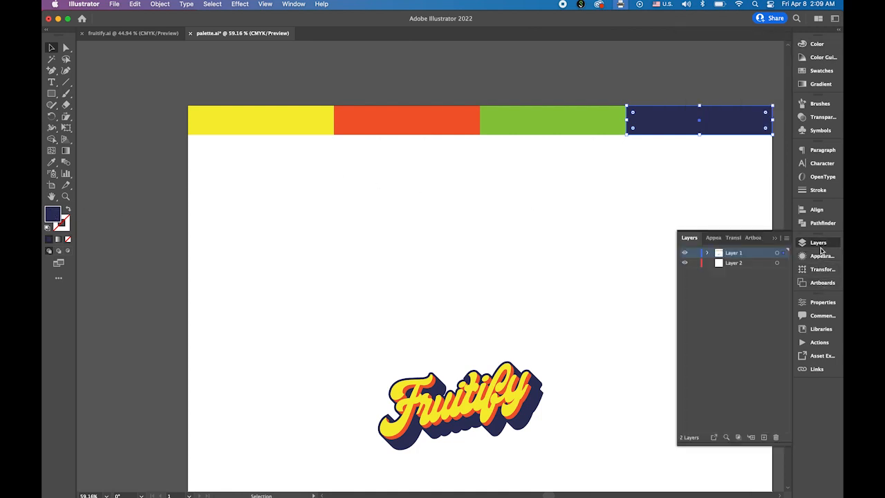
click(694, 254)
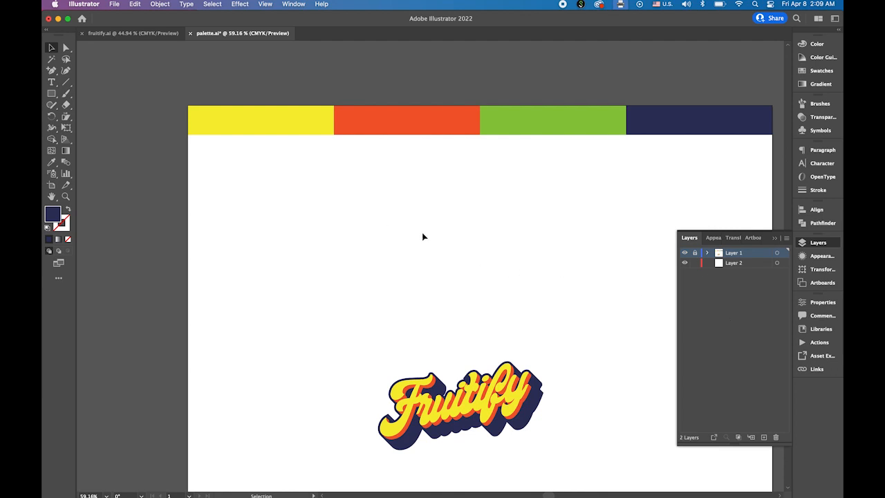
- Create a navy rectangle 80 pt wide and 200 pt high on Layer 2 and position it centrally above the Fruitify lettering
click(51, 94)
click(745, 265)
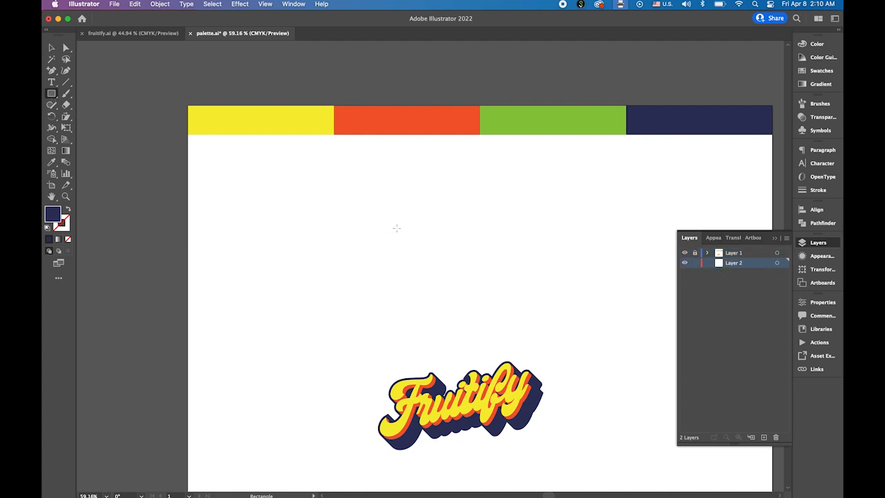
click(396, 228)
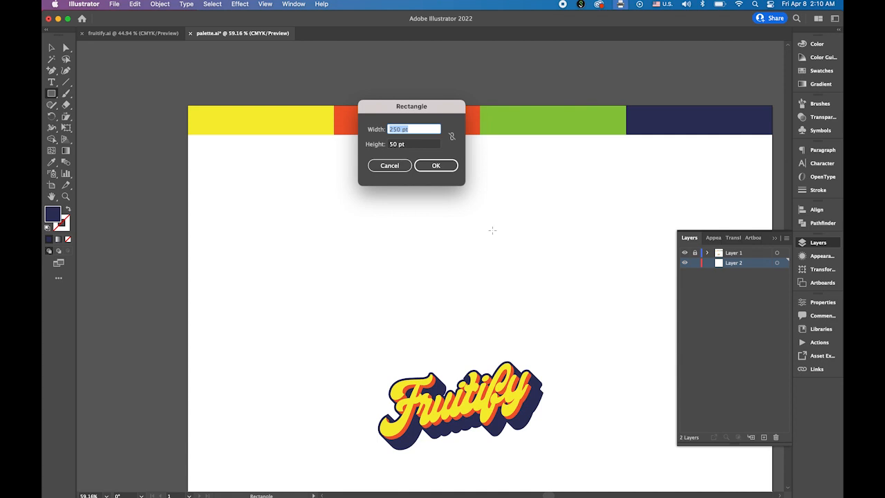
text(80)
key(Tab)
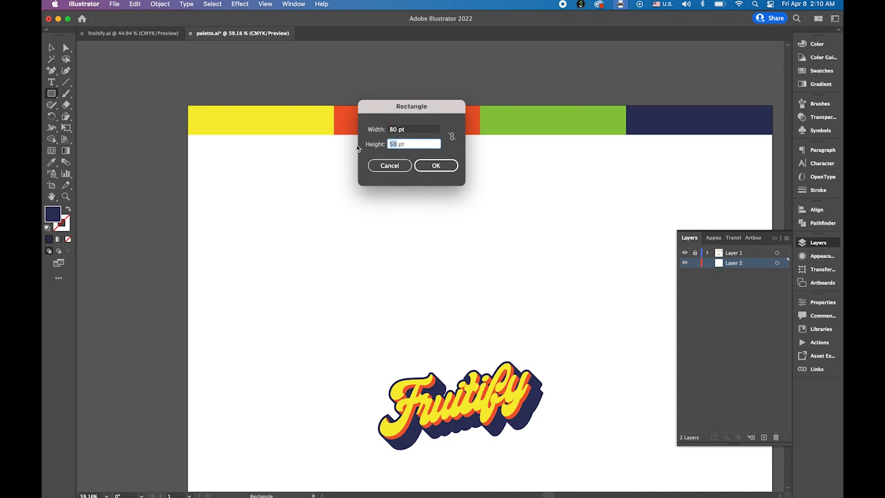
text(200)
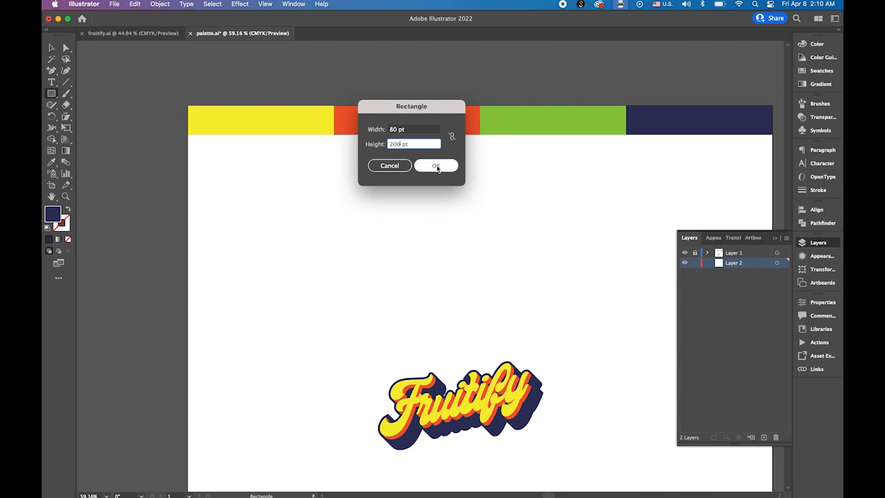
click(442, 165)
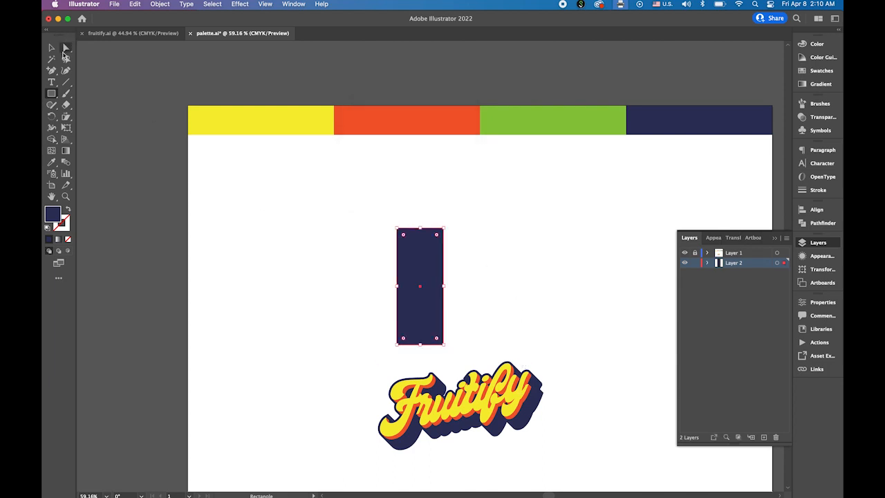
click(51, 48)
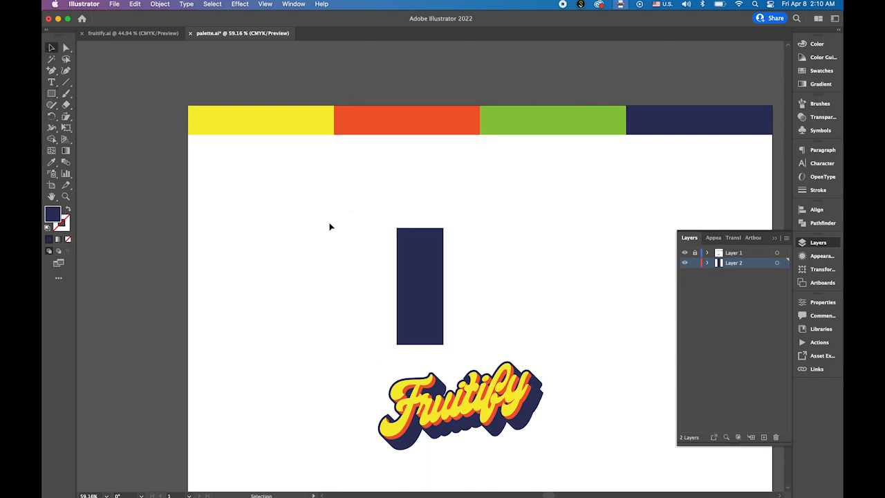
drag(407, 247, 457, 246)
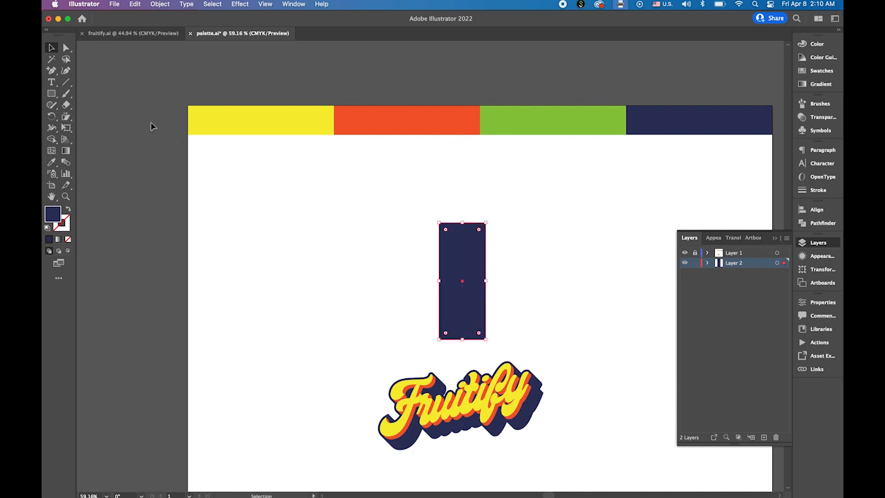
- Delete the navy rectangle's lower-right anchor point to turn it into a triangle
click(52, 72)
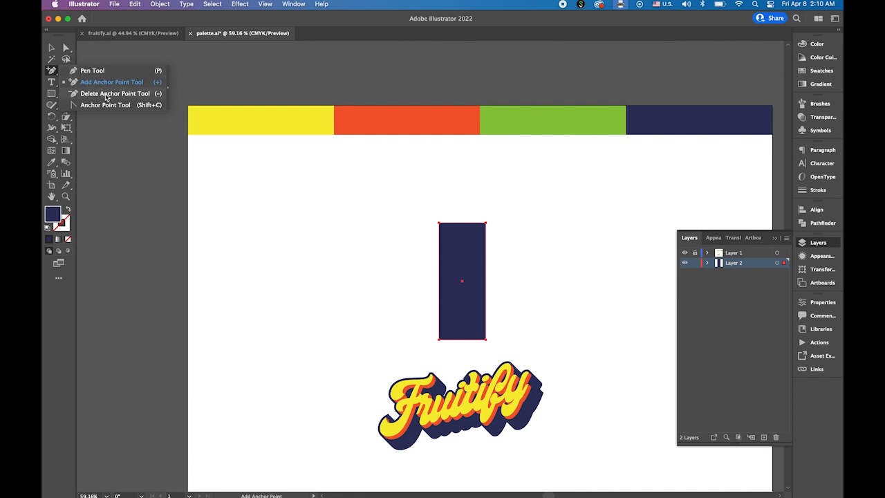
click(106, 95)
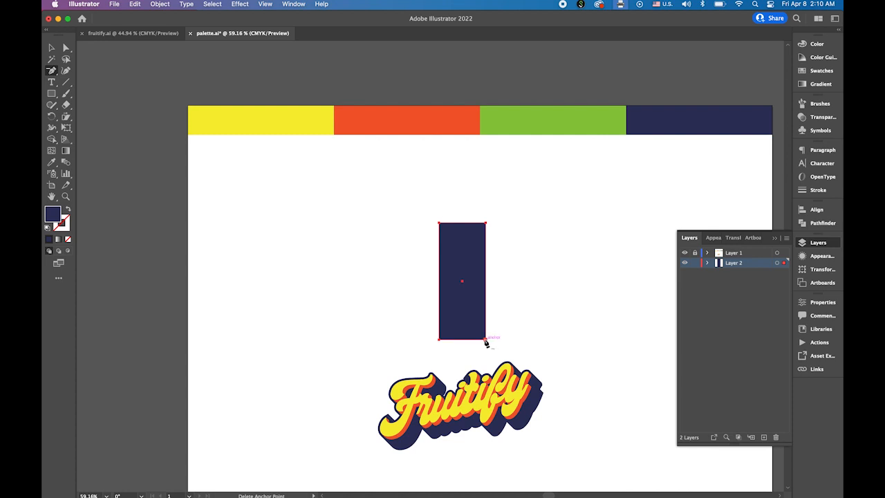
click(485, 339)
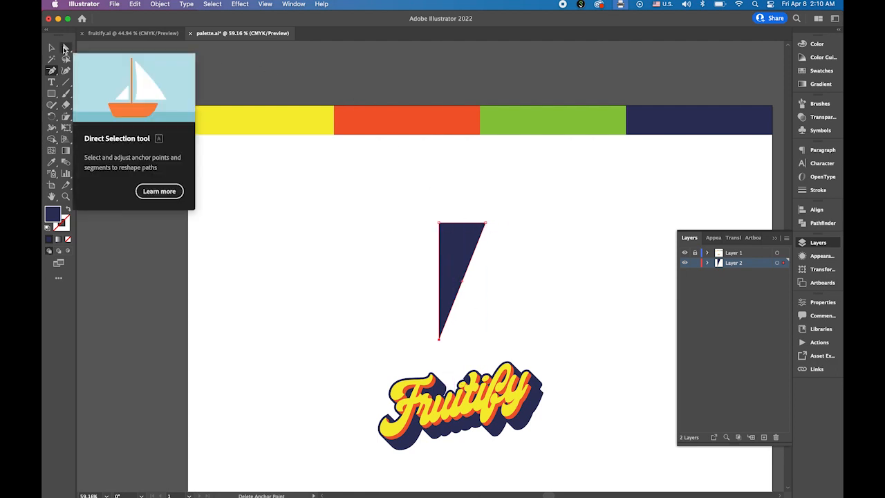
- Move the navy triangle's bottom anchor point horizontally until it is centred beneath the top edge
click(64, 49)
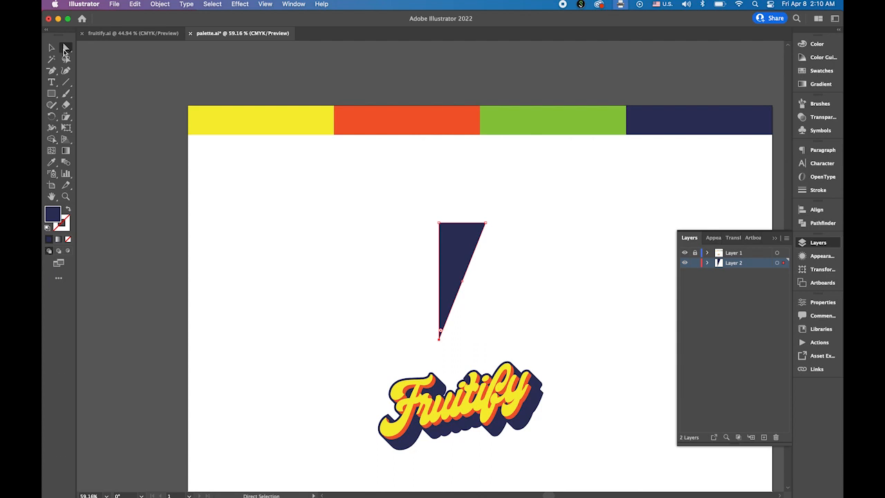
click(439, 339)
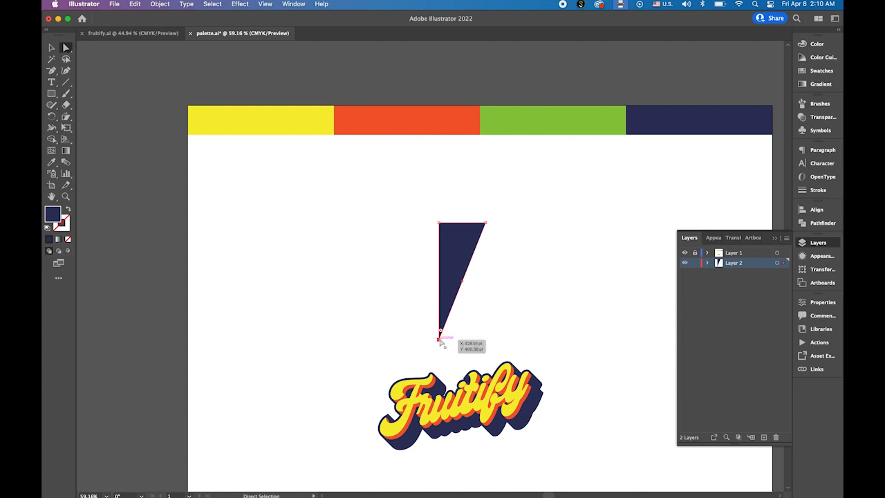
drag(439, 341, 440, 341)
drag(440, 342, 463, 343)
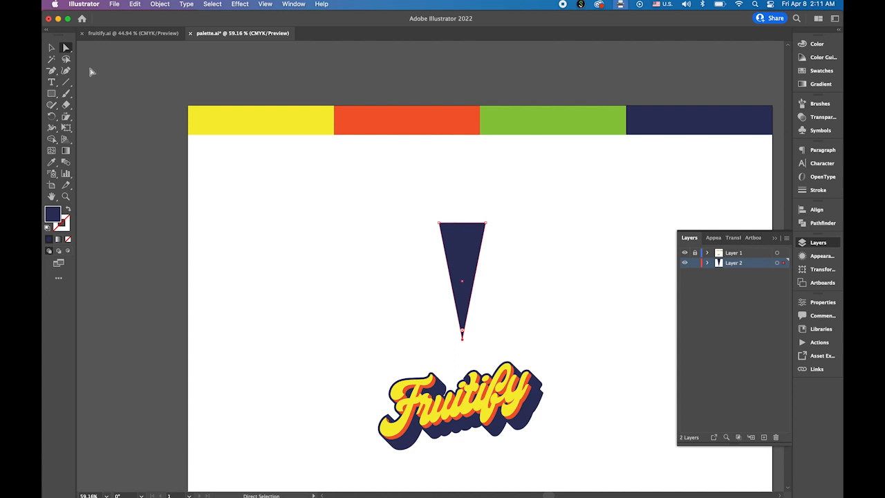
- Add an anchor point at the middle of the triangle's top edge and raise it to form a peak
click(51, 74)
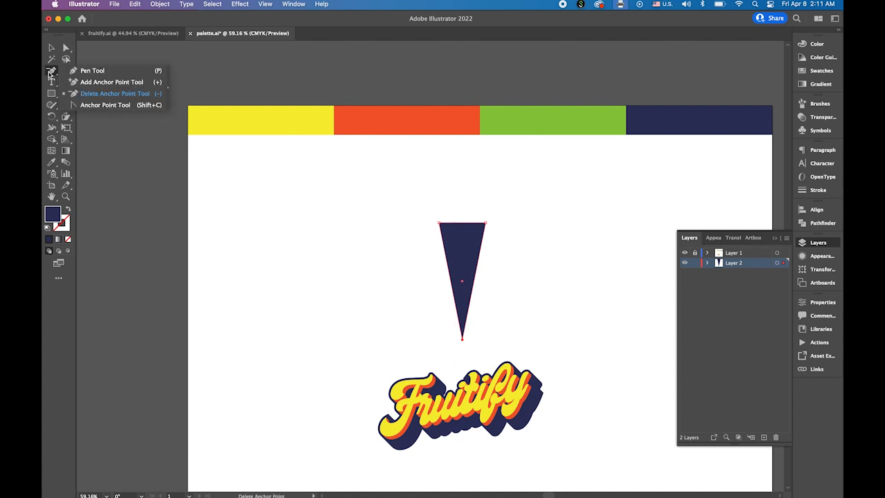
click(110, 87)
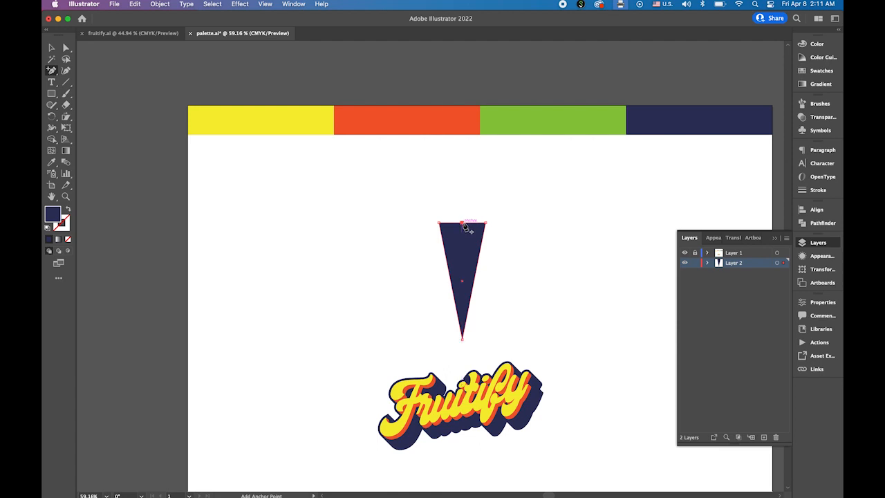
click(461, 223)
click(67, 49)
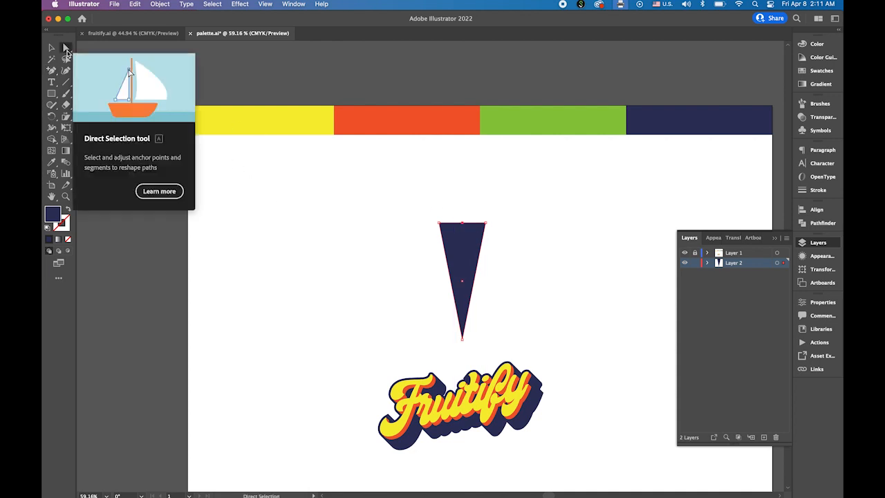
drag(462, 224, 465, 207)
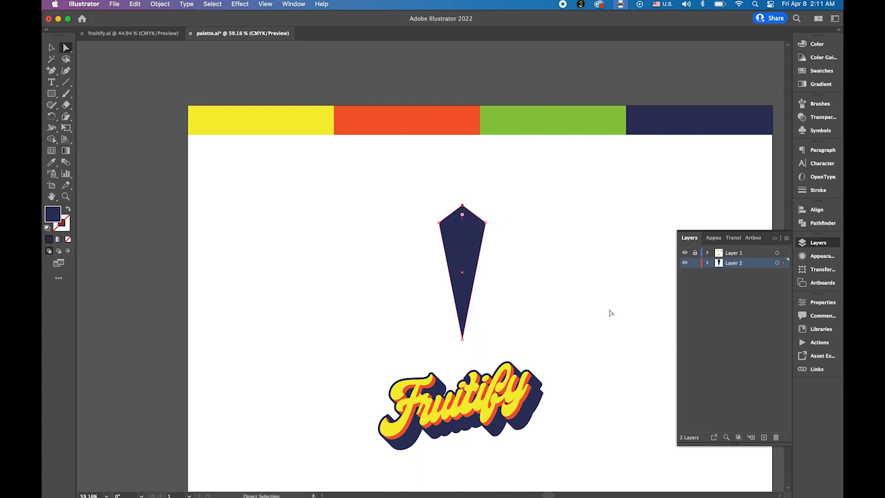
- Move the whole navy shape slightly down so its lower tip sits just above the Fruitify lettering
click(52, 47)
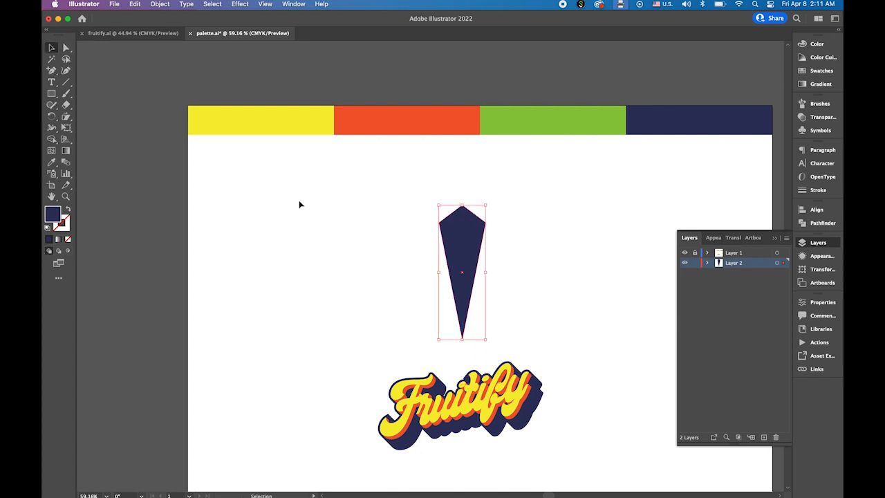
click(263, 350)
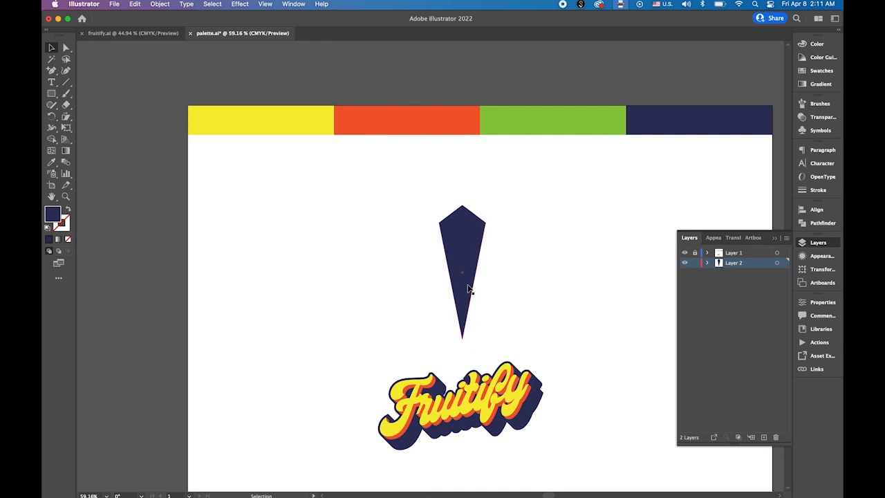
drag(470, 302, 468, 320)
key(space)
drag(538, 352, 525, 260)
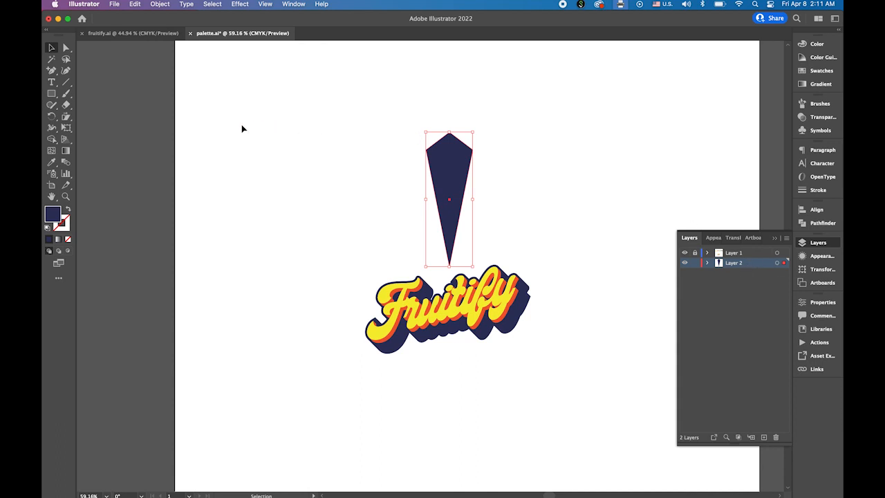
- Create a copy of the navy shape rotated 20° around its bottom tip
click(51, 117)
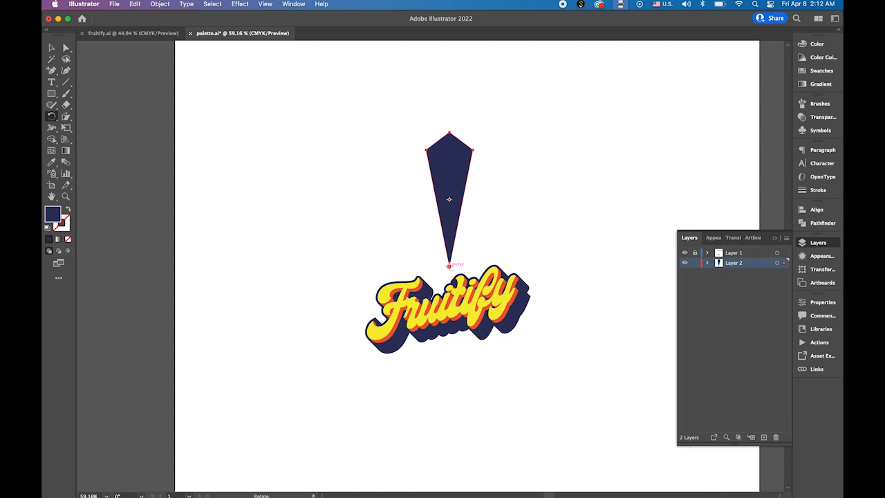
alt+click(449, 265)
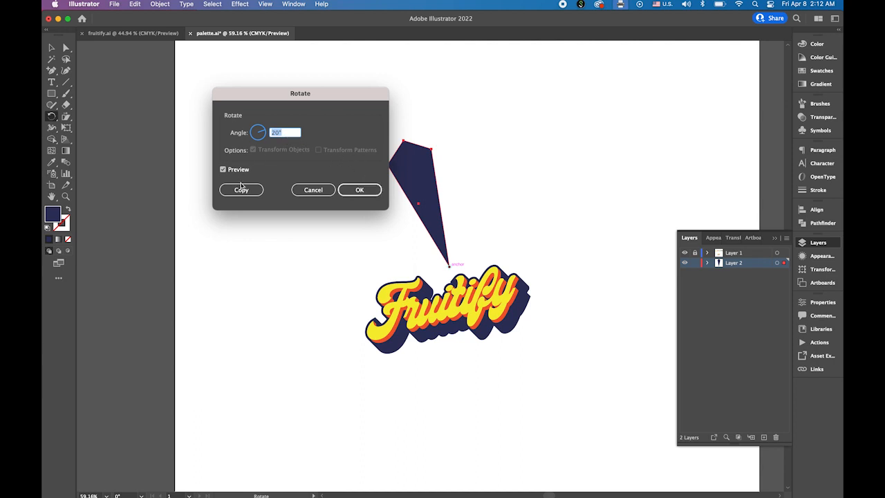
click(240, 188)
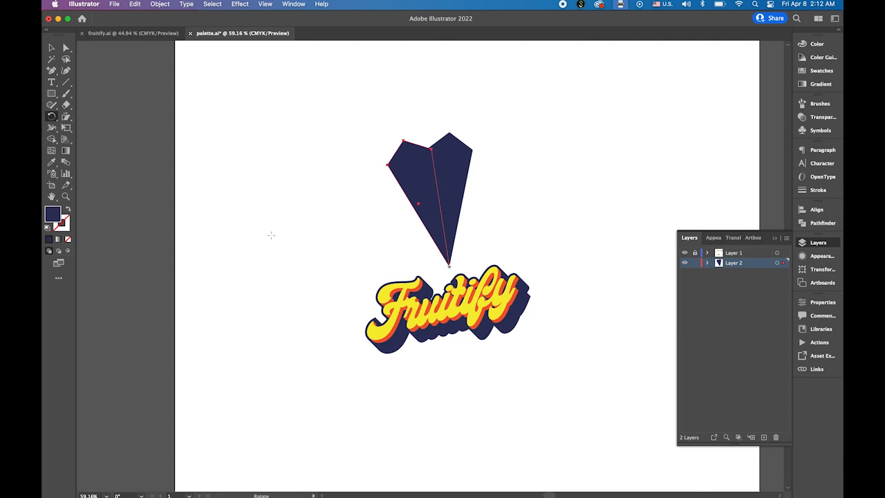
- Repeat the rotated copy around the bottom tip until the navy shapes complete a full circle
key(v)
key(ctrl+d)
key(ctrl+d)
key(ctrl+d)
key(ctrl+d)
key(ctrl+d)
key(ctrl+d)
key(ctrl+d)
key(ctrl+d)
key(ctrl+d)
key(ctrl+d)
key(ctrl+d)
key(ctrl+d)
key(ctrl+d)
key(ctrl+d)
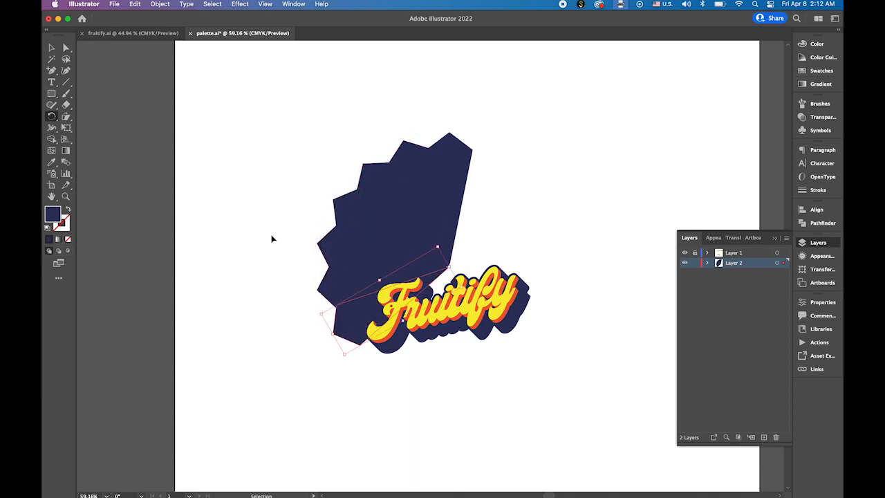
key(ctrl+d)
key(ctrl+d)
key(ctrl+d)
key(ctrl+d)
key(ctrl+d)
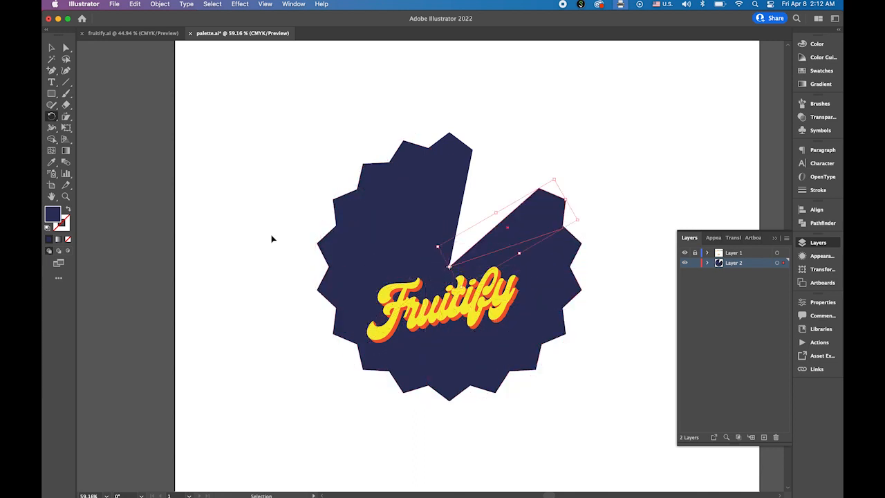
key(r)
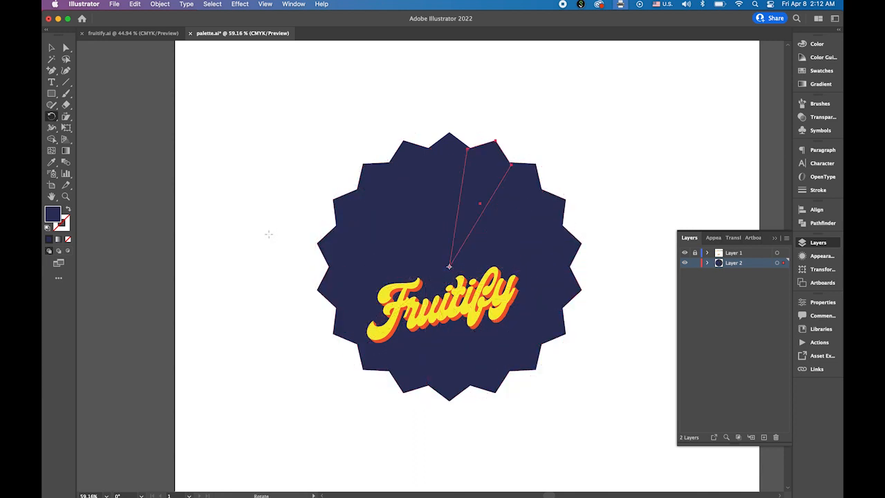
- Select all the rotated navy shapes and unite them into a single badge shape with Pathfinder
click(51, 47)
click(294, 103)
drag(274, 89, 625, 433)
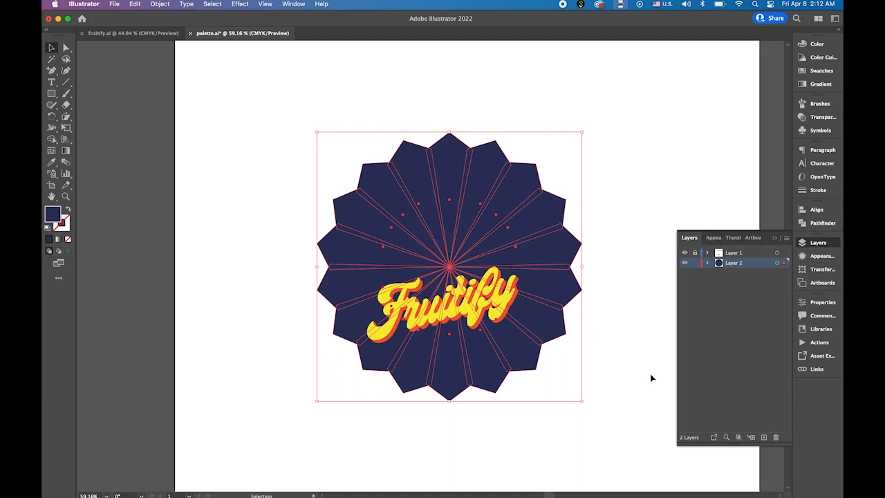
click(829, 224)
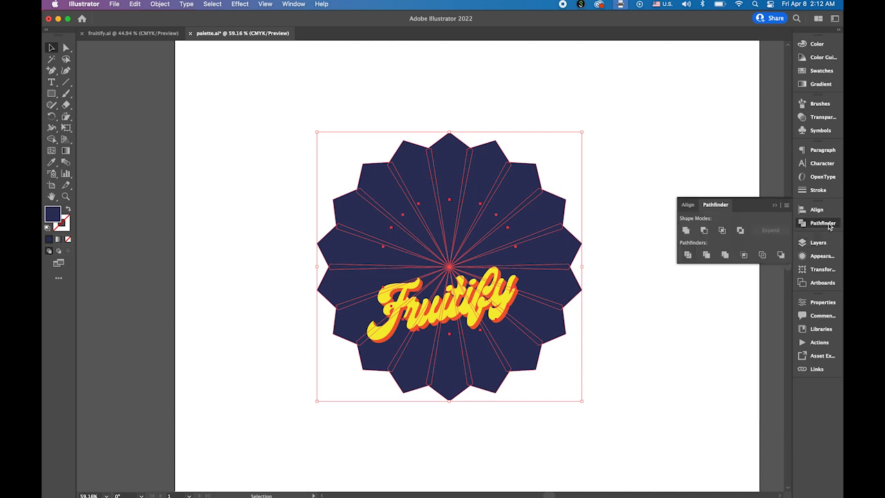
click(686, 230)
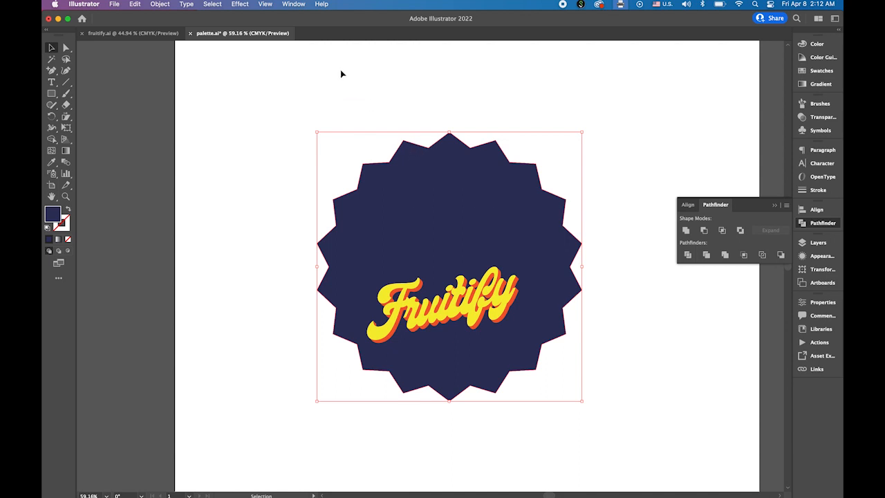
- Round all corners of the united navy badge to give it a smooth scalloped edge
click(65, 48)
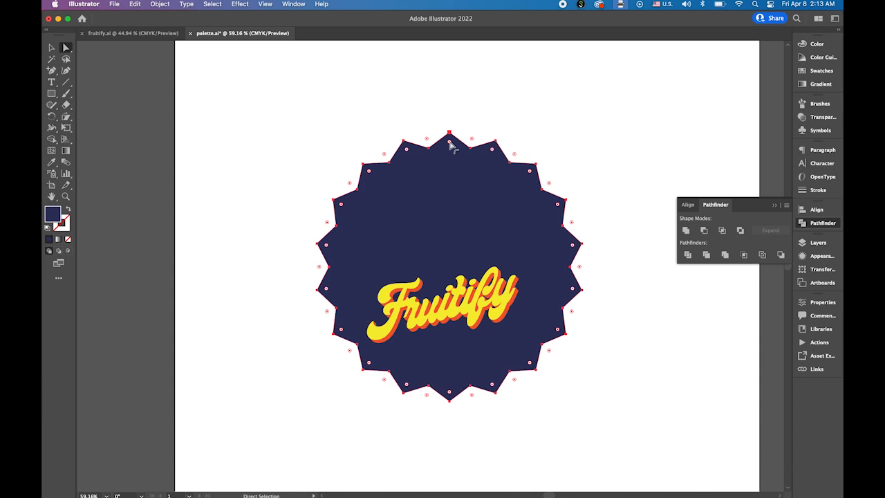
drag(450, 145, 450, 148)
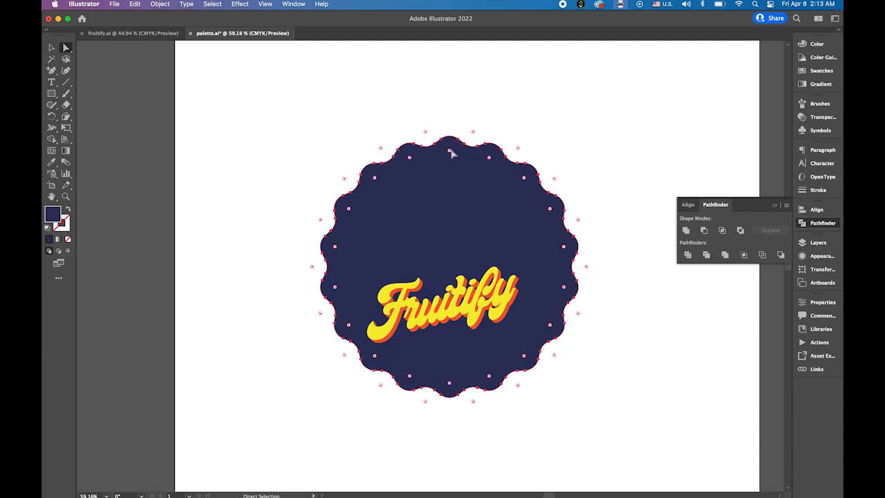
click(51, 48)
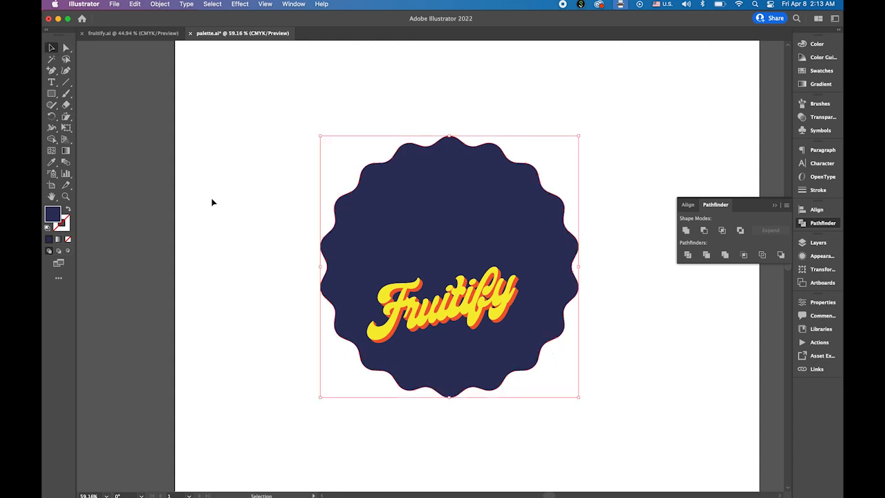
- Draw a circle outward from the navy badge's centre, ending just inside its scalloped edge
click(50, 93)
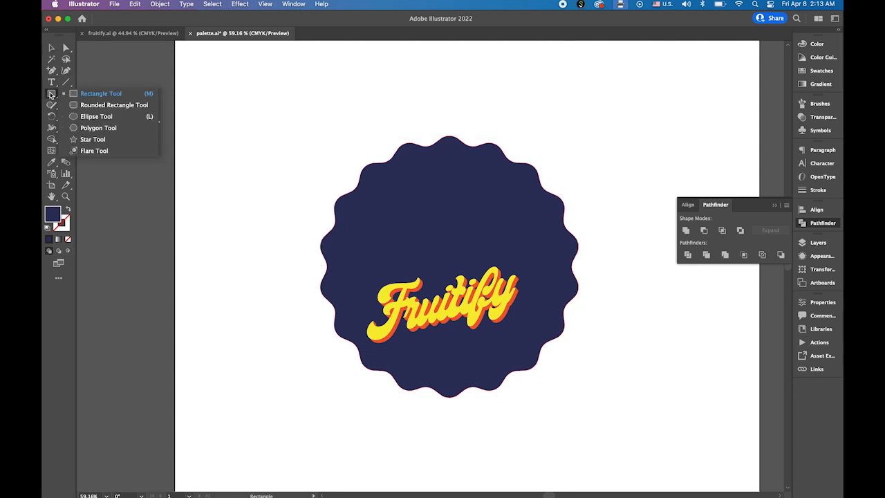
click(108, 117)
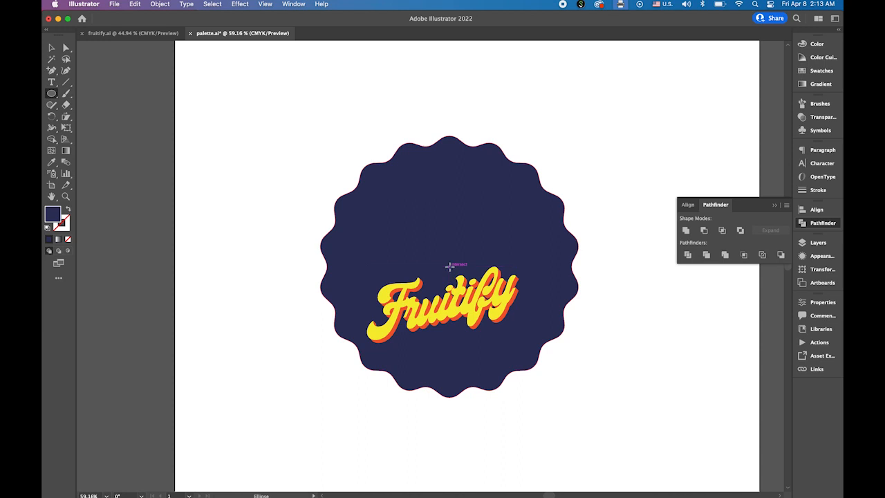
drag(450, 266, 560, 322)
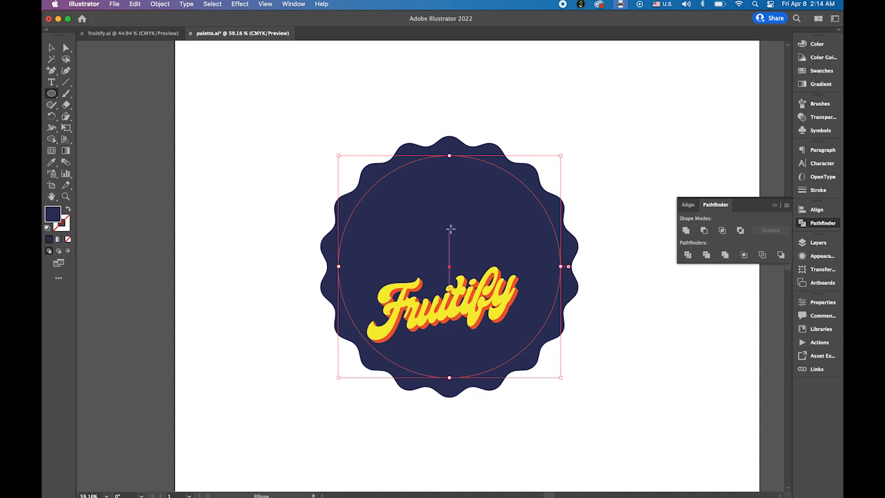
- Check the finished logo in fruitify.ai, return to palette.ai and fill the circle with white
key(super+grave)
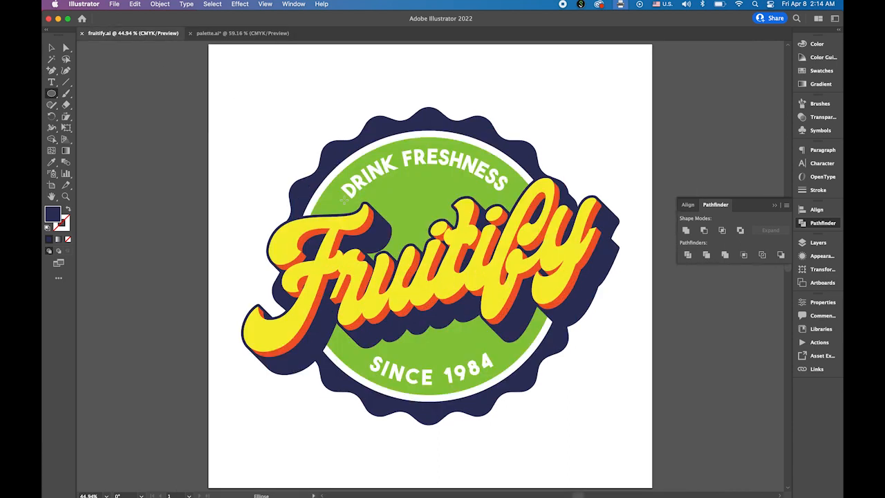
click(239, 33)
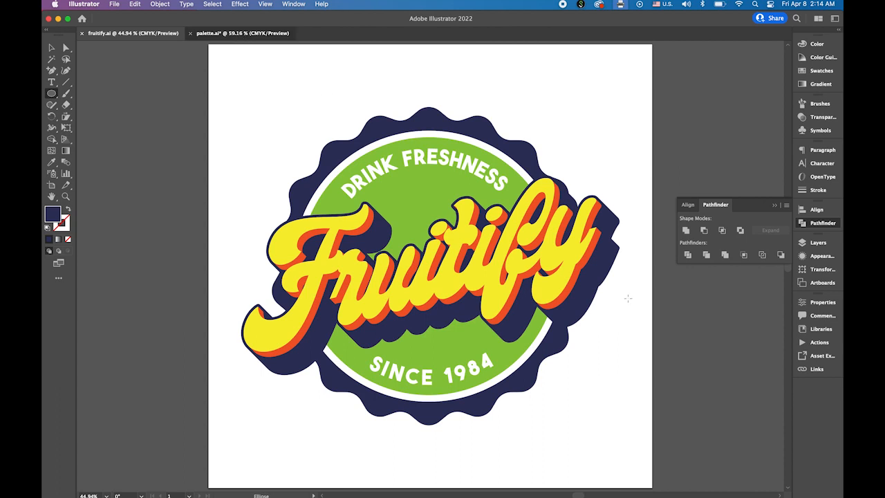
click(821, 71)
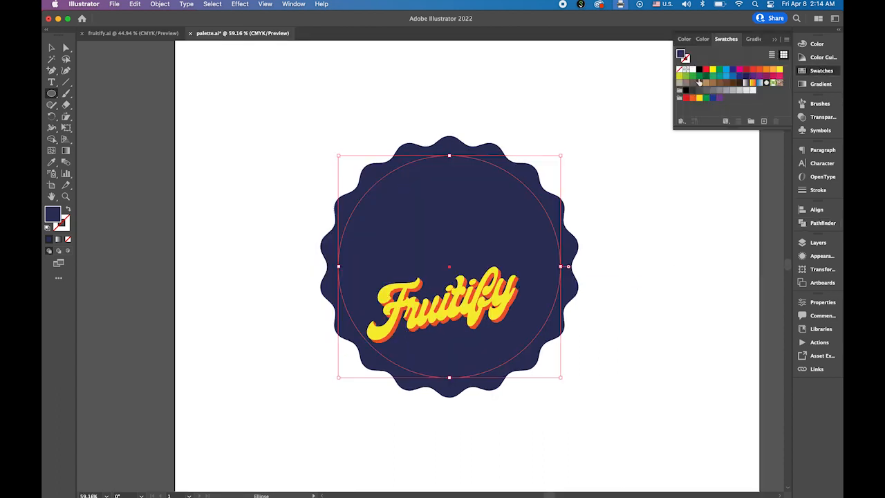
click(692, 70)
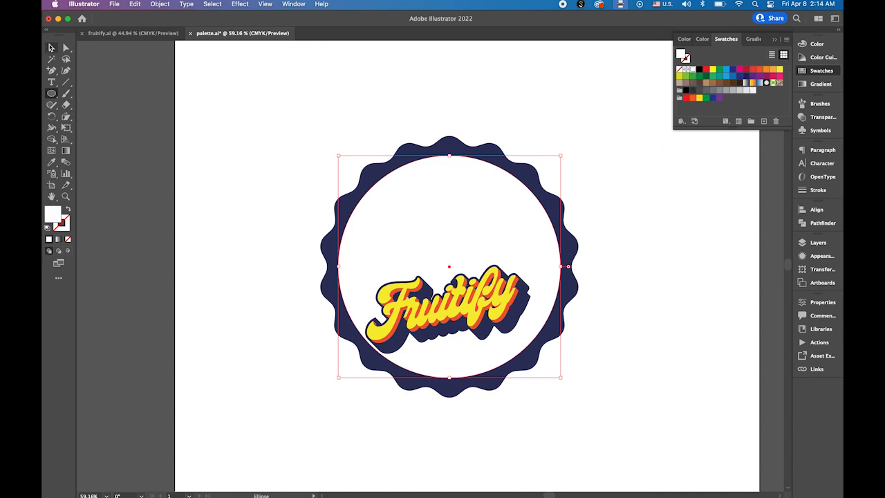
- Duplicate the white circle in place and scale the copy down slightly from its centre
click(51, 47)
key(a)
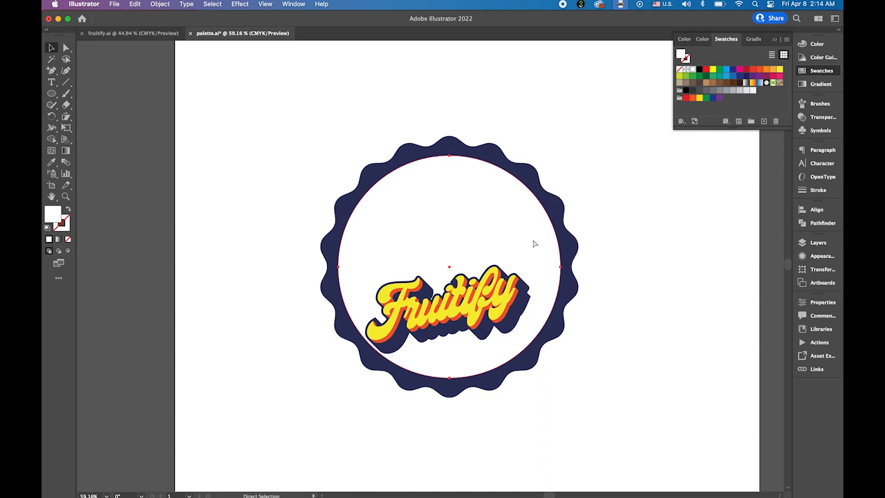
key(v)
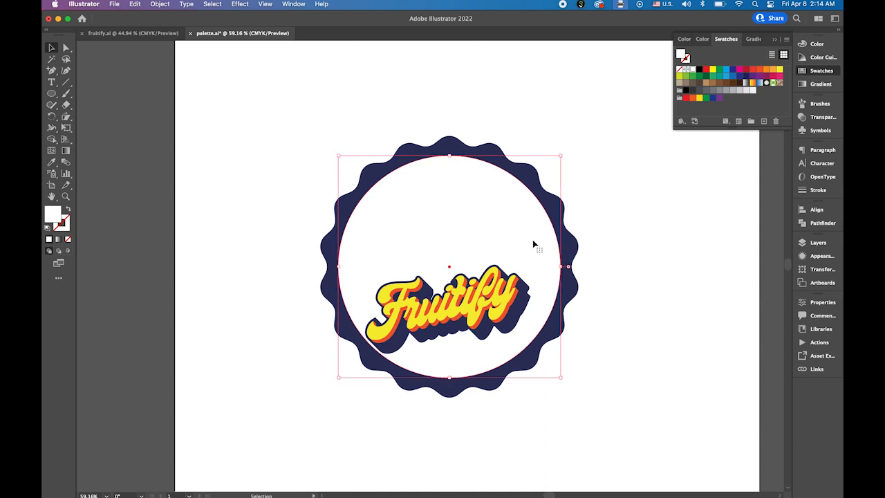
key(a)
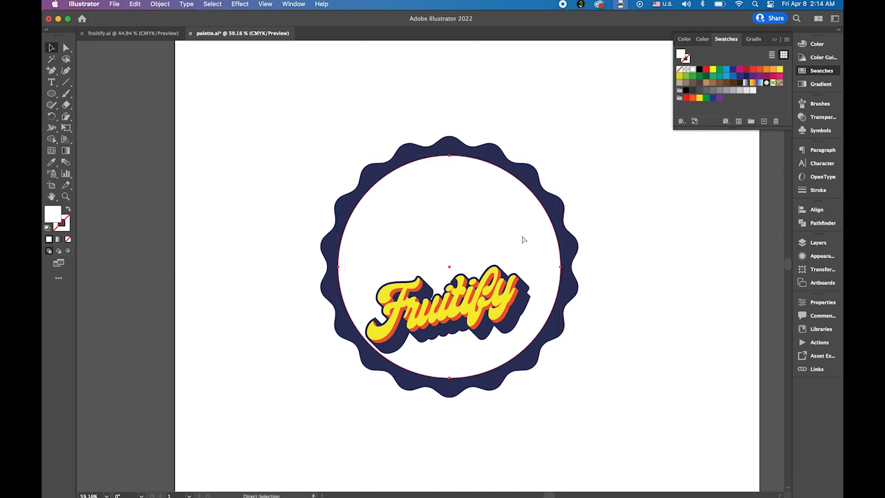
key(v)
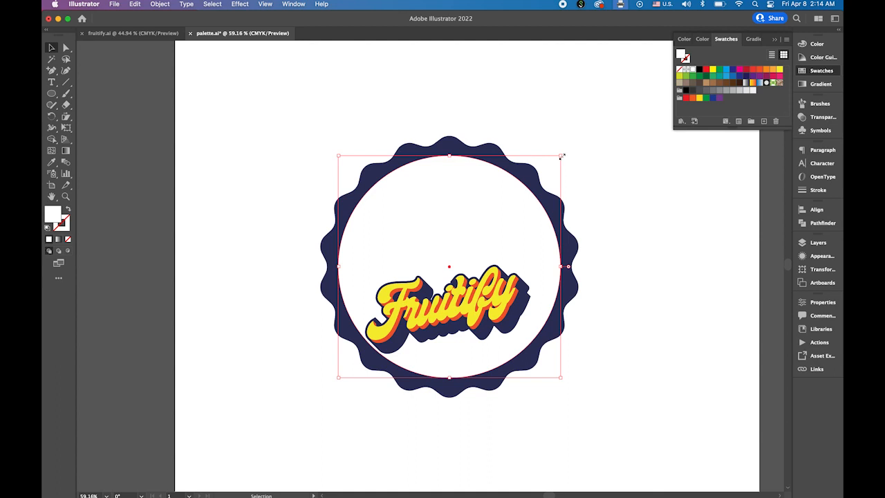
drag(562, 157, 555, 162)
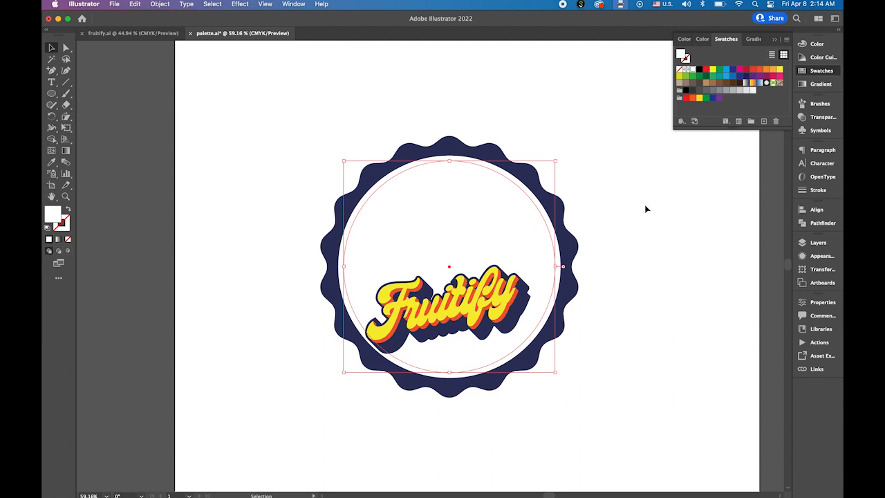
scroll(646, 214, up, 5)
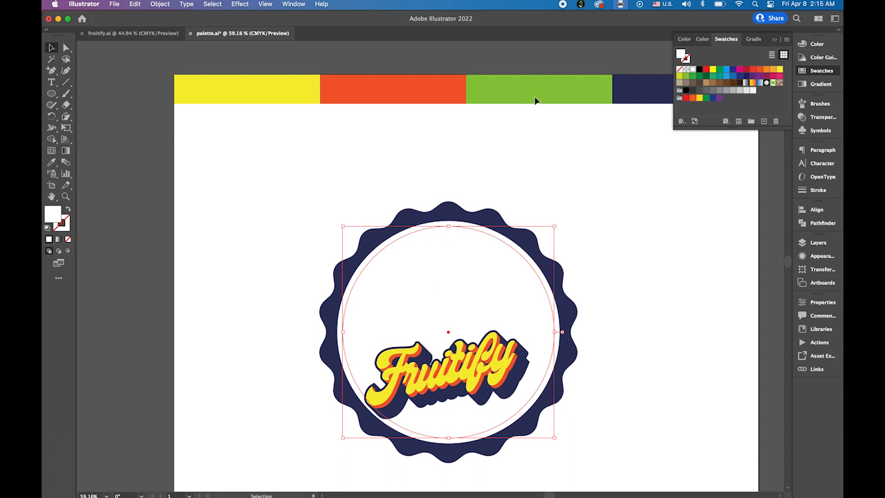
- Fill the smaller inner circle with the palette's green by sampling it with the Eyedropper
click(817, 243)
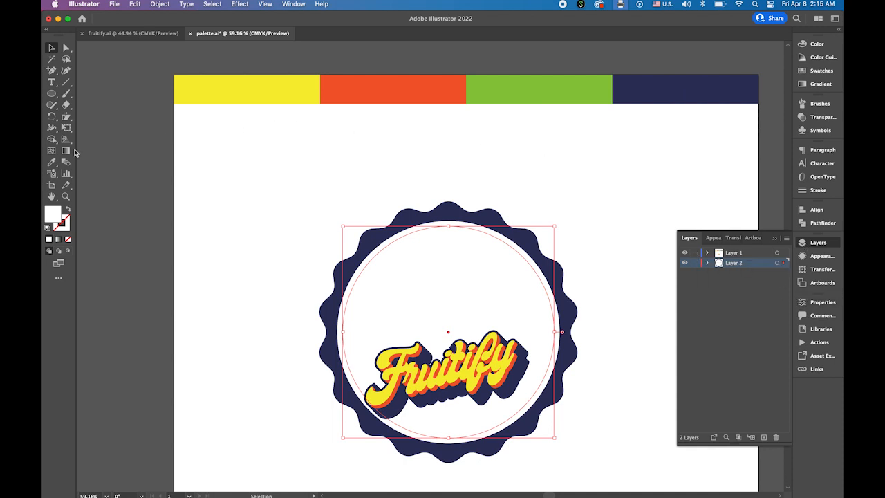
click(52, 163)
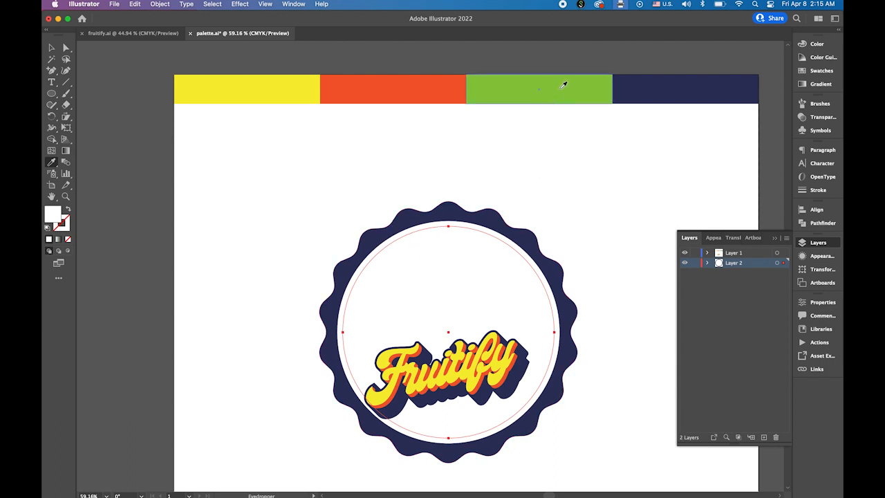
click(562, 87)
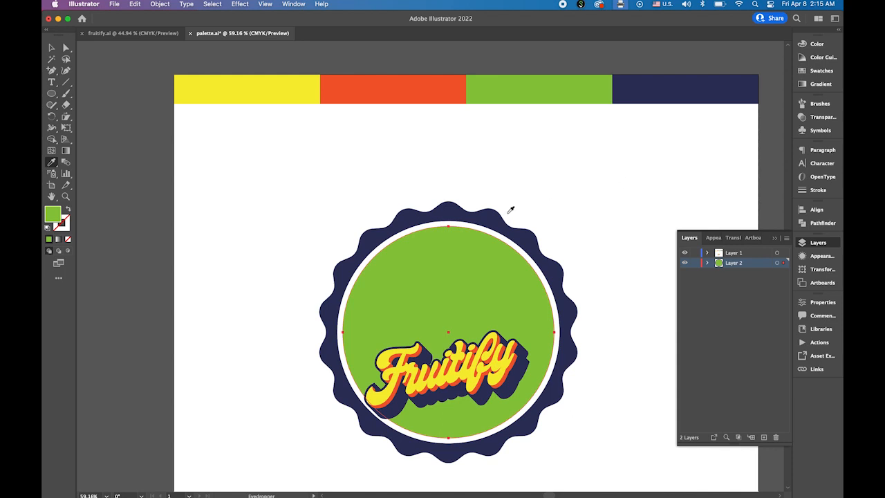
click(51, 47)
click(298, 348)
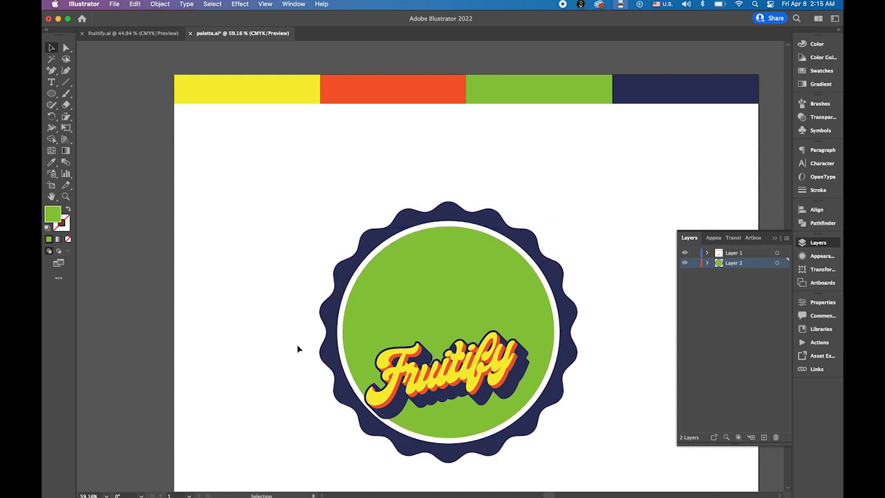
- Move the Fruitify lettering up to the centre of the green circle
click(452, 379)
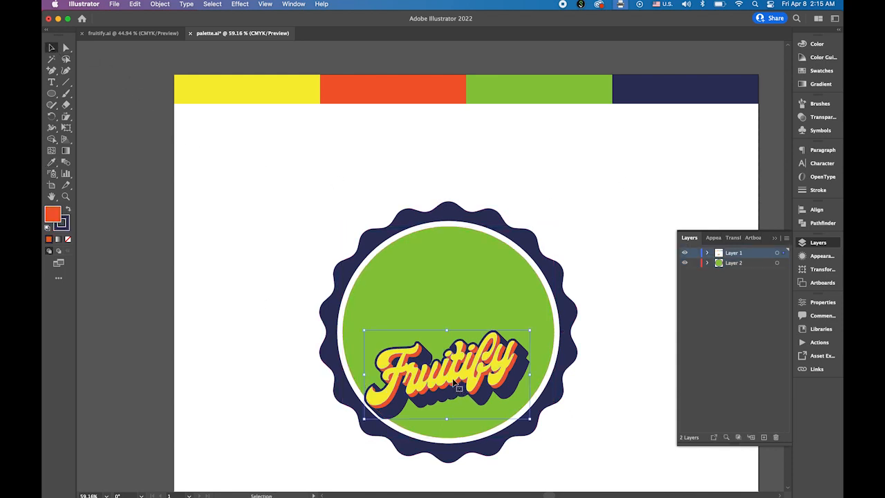
drag(453, 379, 457, 345)
key(super+space)
drag(531, 395, 555, 406)
key(space)
drag(498, 401, 467, 367)
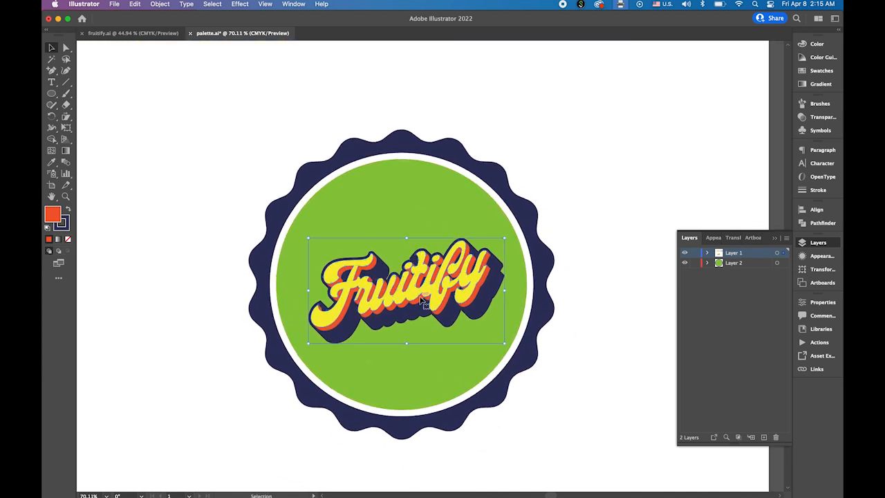
drag(425, 301, 443, 289)
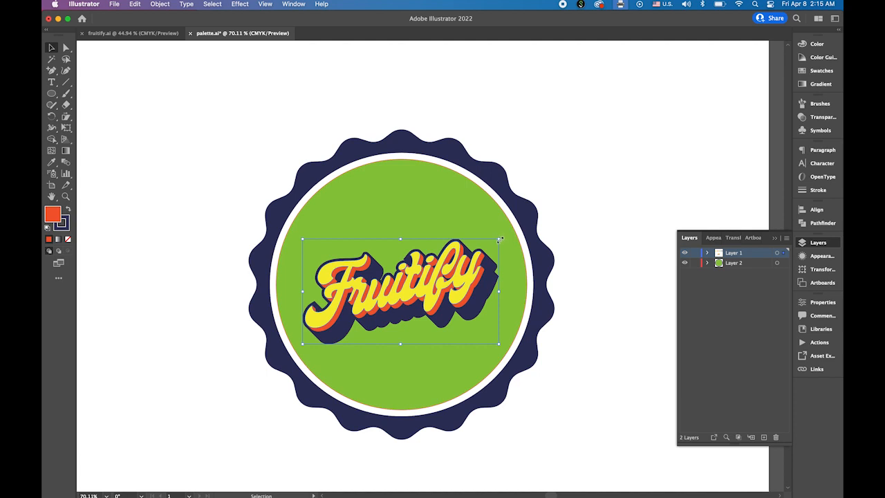
- Enlarge the Fruitify lettering from its centre until it slightly overhangs the badge's sides, and shift it down a little
drag(499, 239, 662, 199)
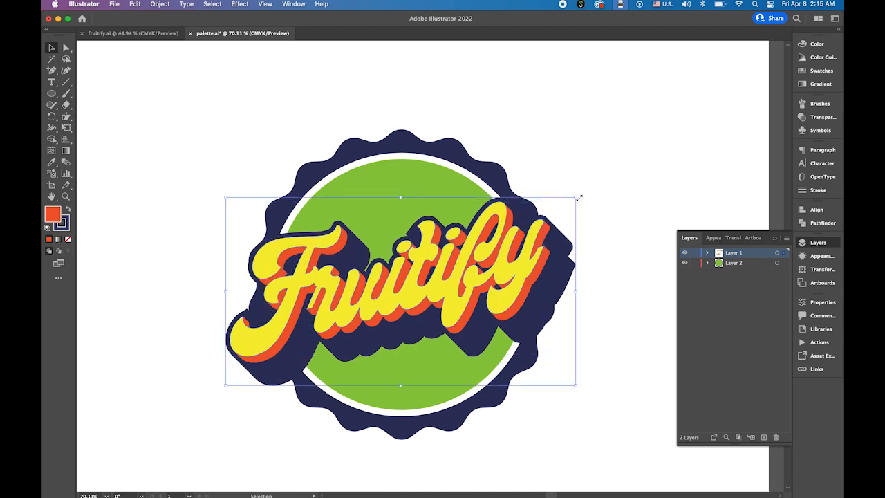
drag(576, 197, 585, 196)
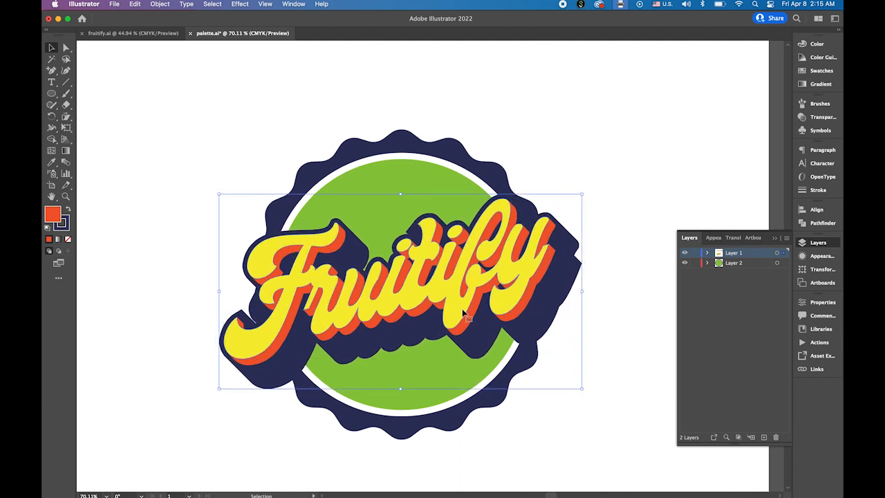
drag(463, 314, 464, 322)
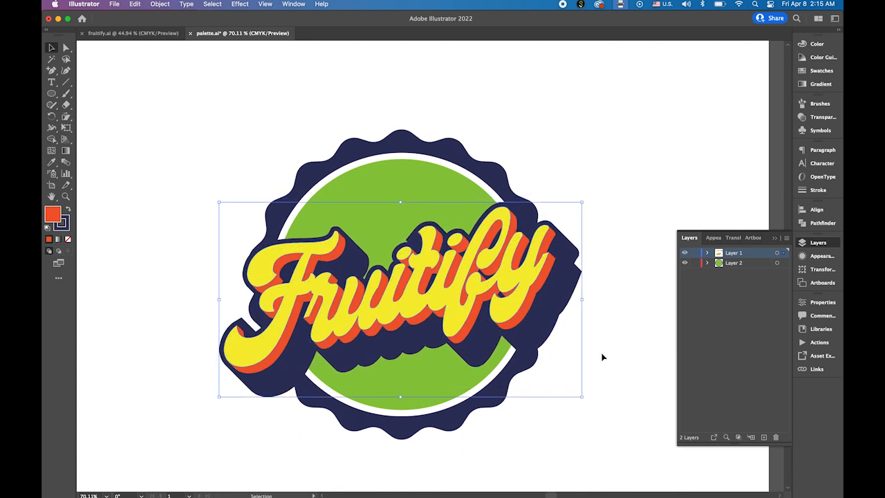
click(629, 261)
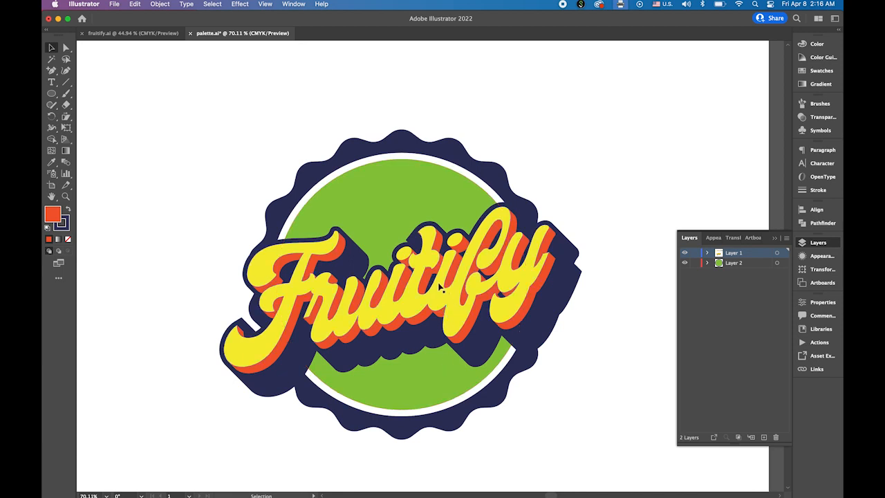
- Duplicate the green circle in place, scale the copy down from its centre to about three quarters, and fill it with yellow
click(441, 303)
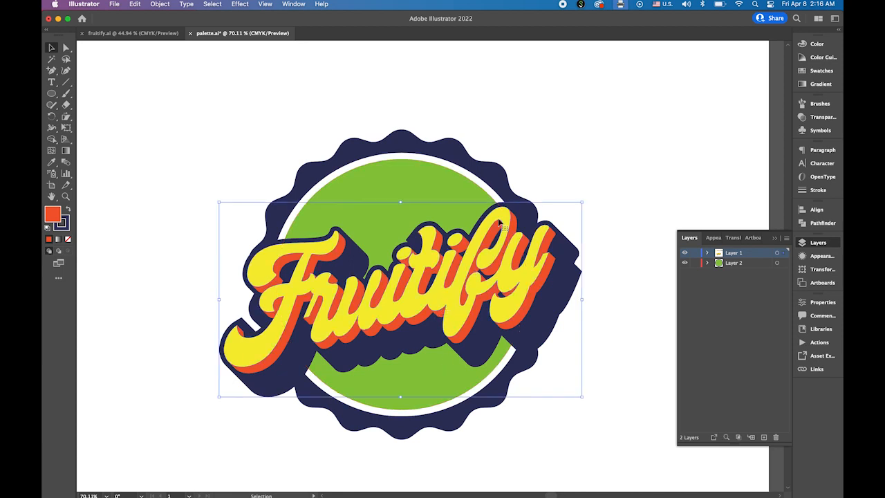
click(538, 166)
click(422, 181)
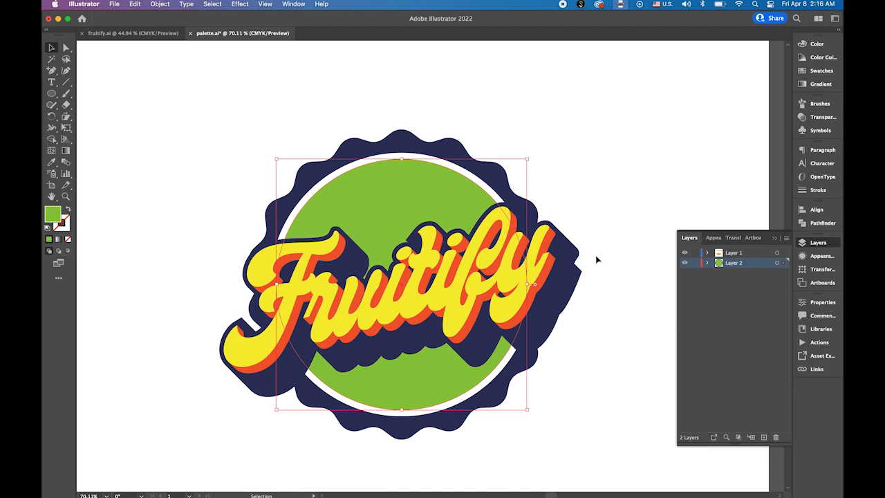
key(a)
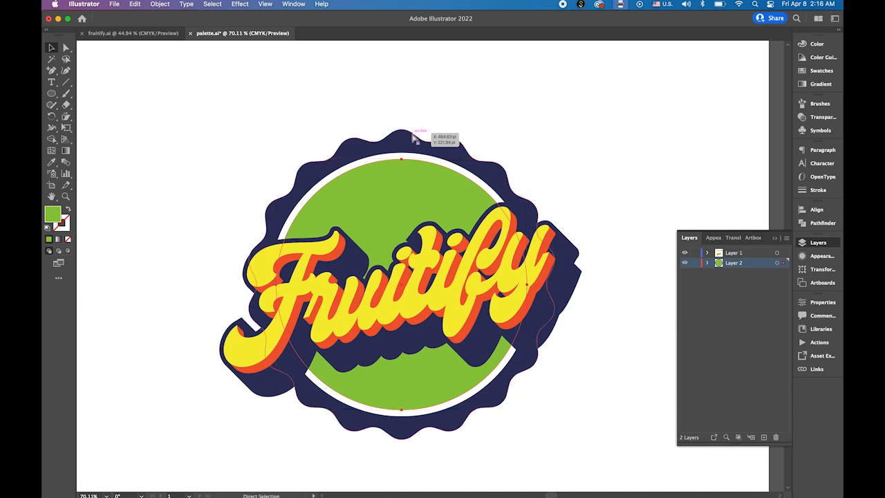
key(v)
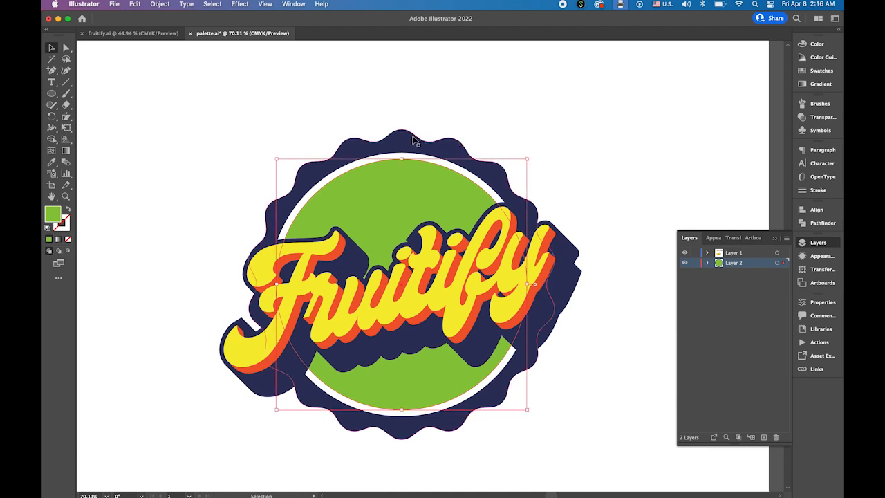
key(a)
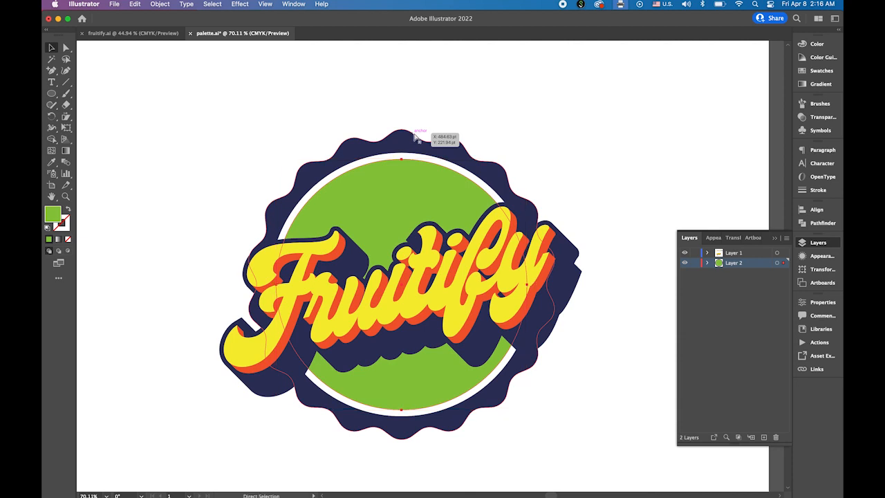
key(v)
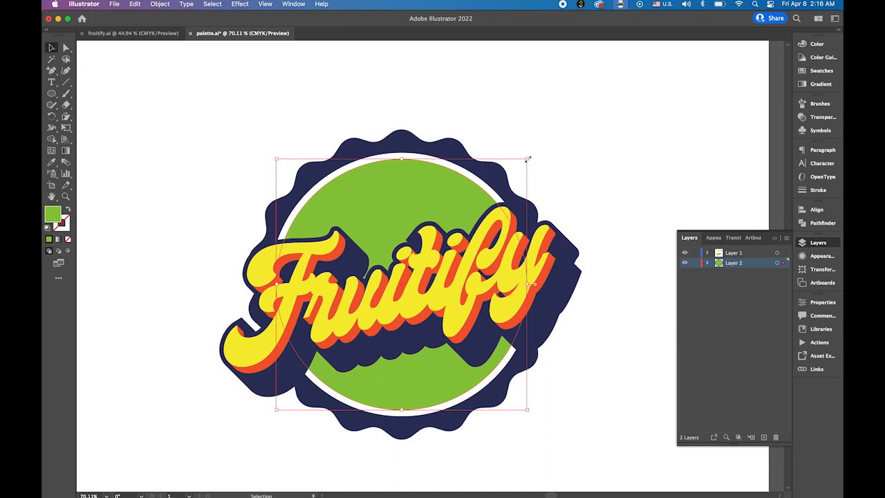
drag(528, 159, 528, 160)
drag(528, 159, 496, 175)
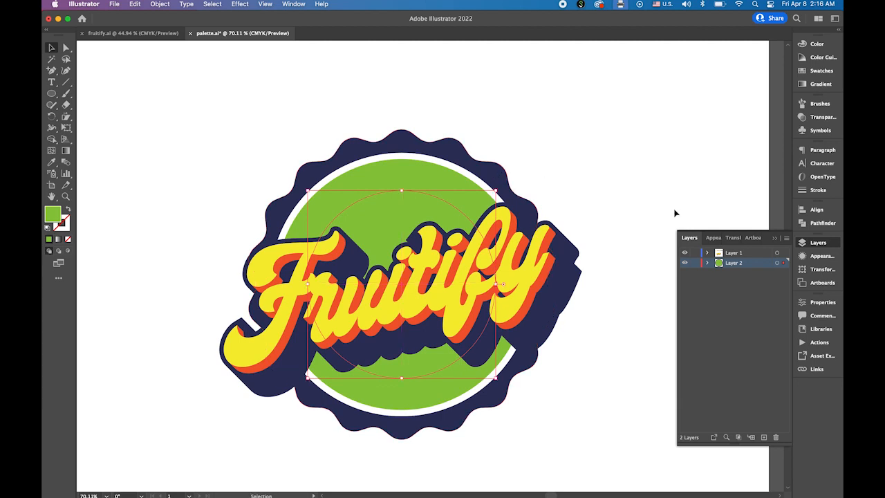
click(821, 71)
click(712, 70)
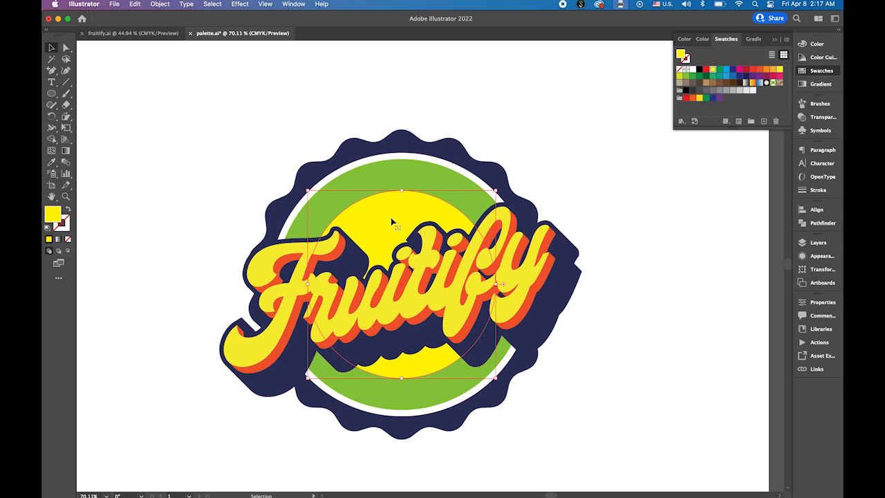
- Start path text on the yellow circle's upper-left edge, set in The Bold Font at 24 pt
click(52, 83)
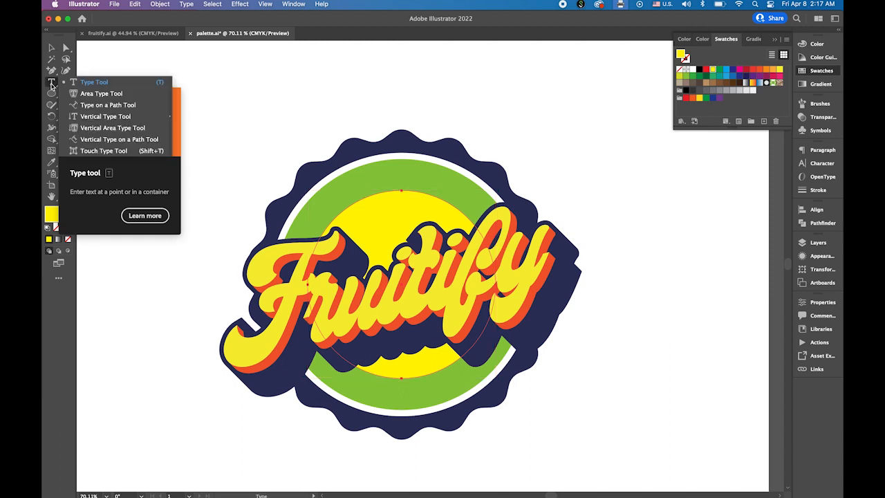
click(133, 106)
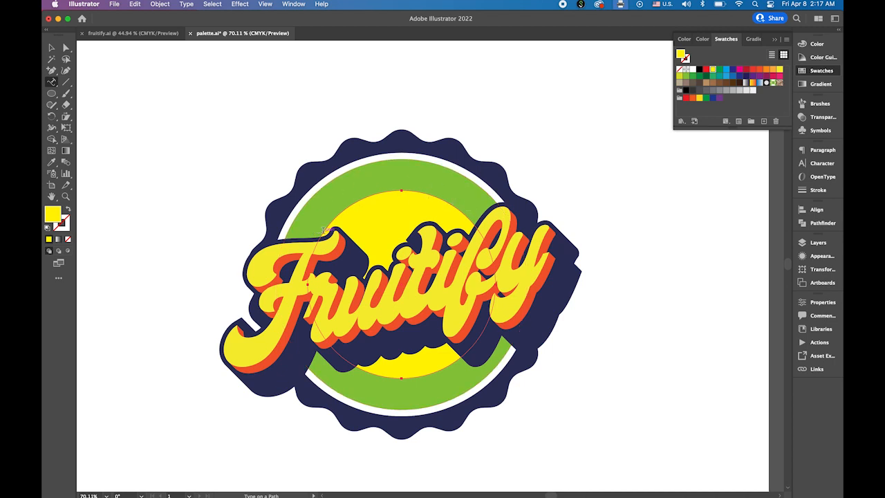
click(322, 231)
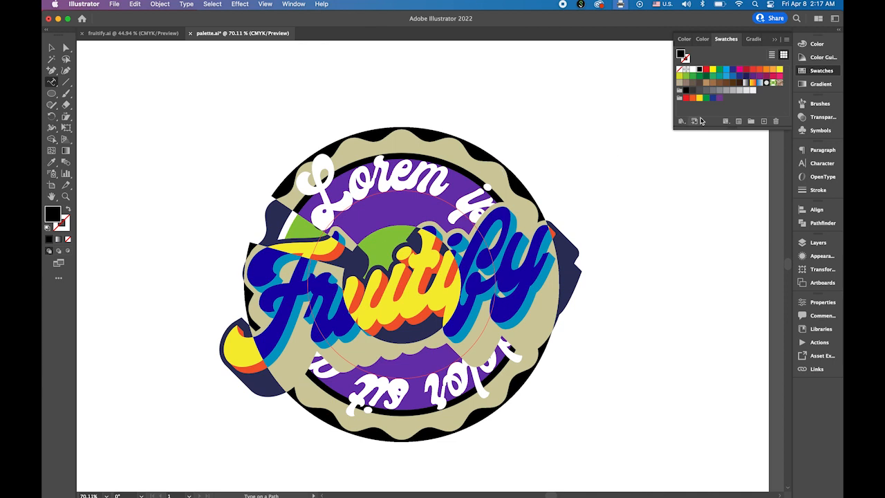
click(823, 163)
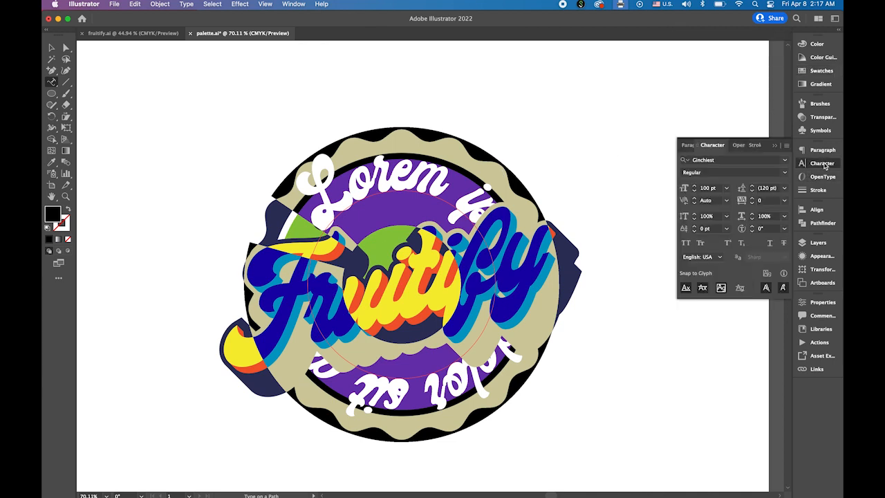
click(785, 162)
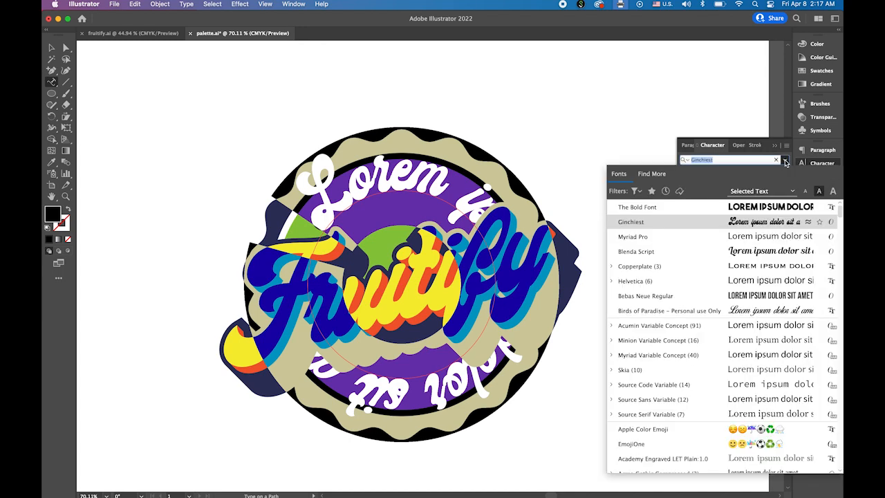
click(758, 202)
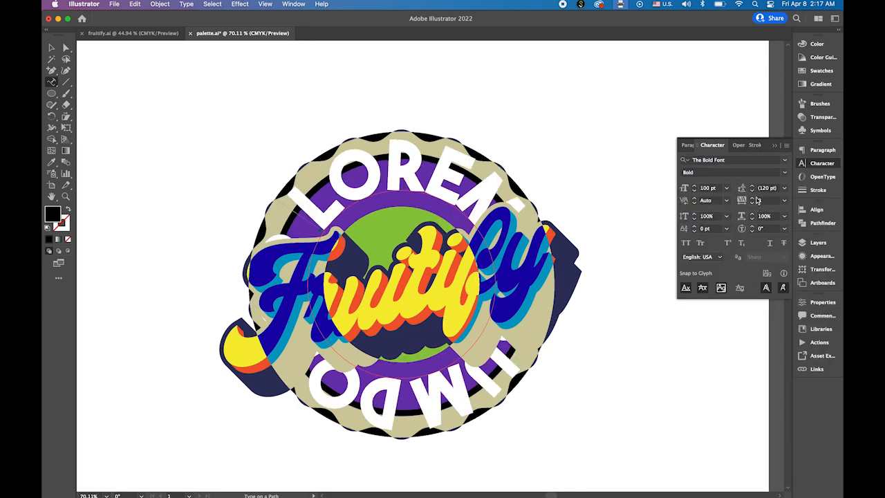
click(726, 188)
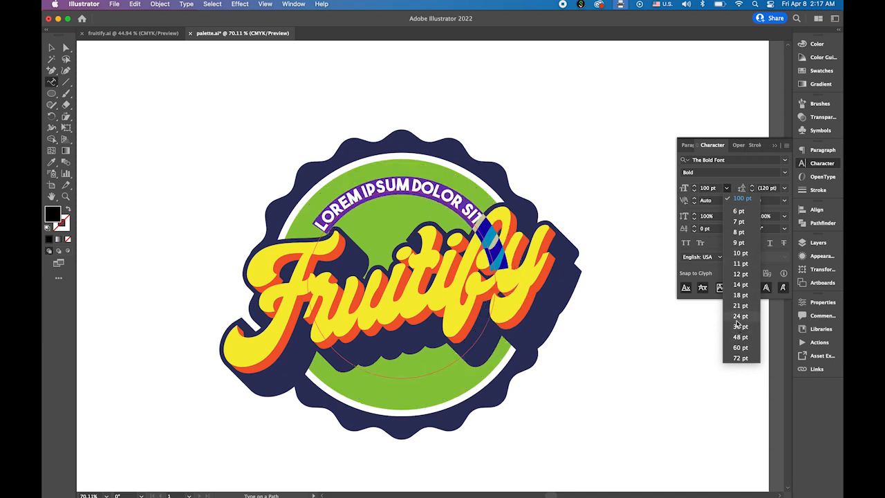
click(736, 317)
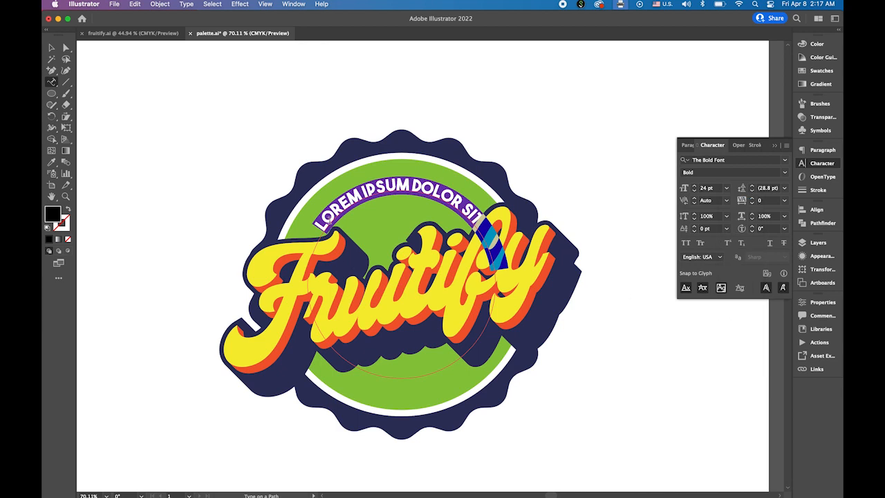
- Enter DRINK FRESHNESS as the path text and increase its font size to 29 pt
text(DRIN)
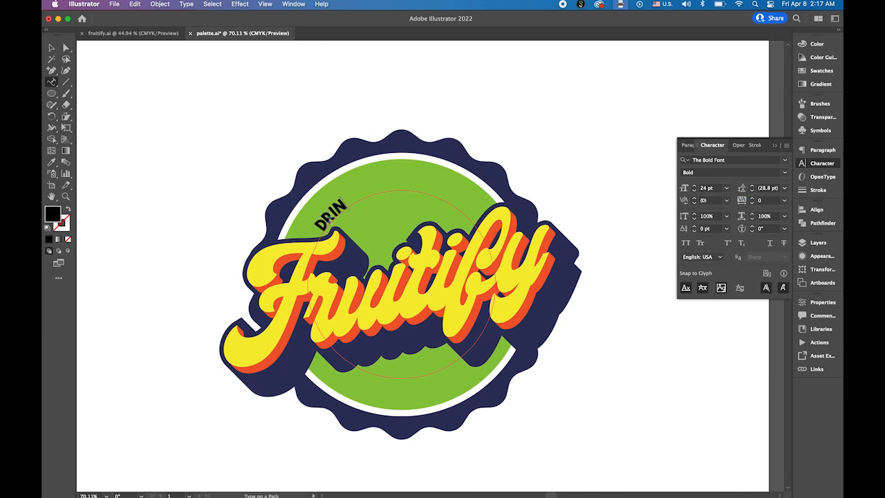
text(K FRESHNESS)
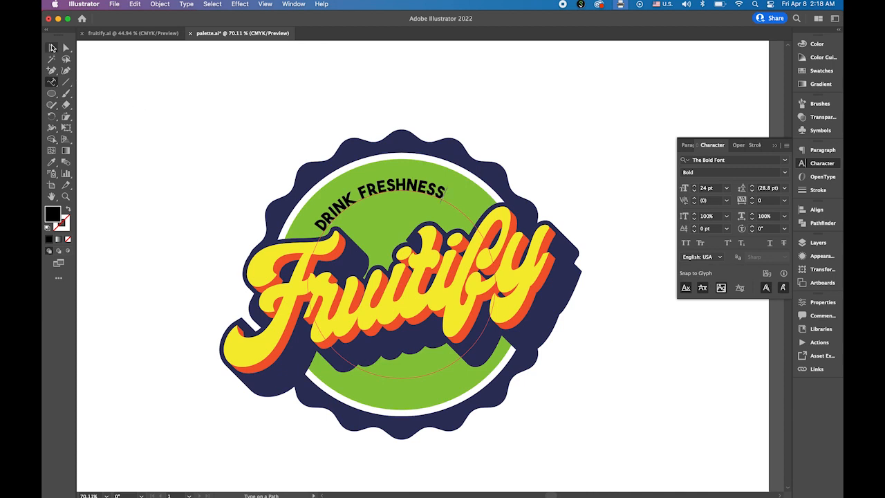
click(52, 49)
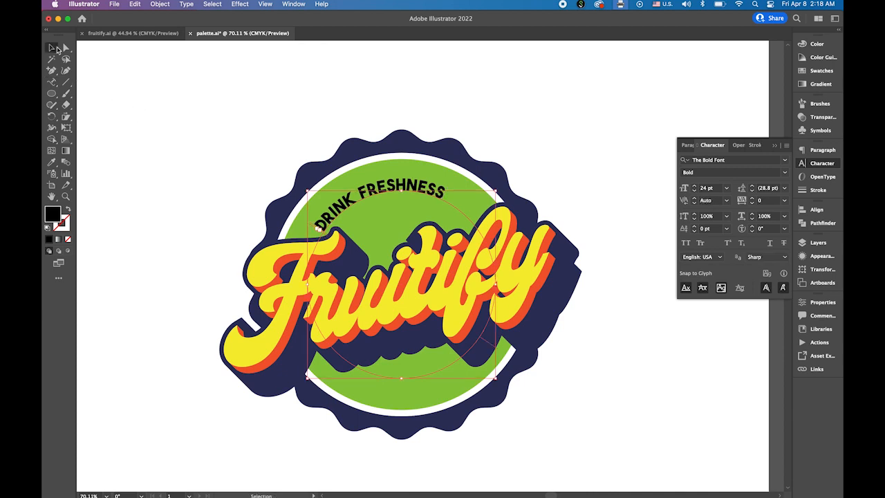
click(695, 186)
click(694, 186)
click(694, 185)
click(694, 185)
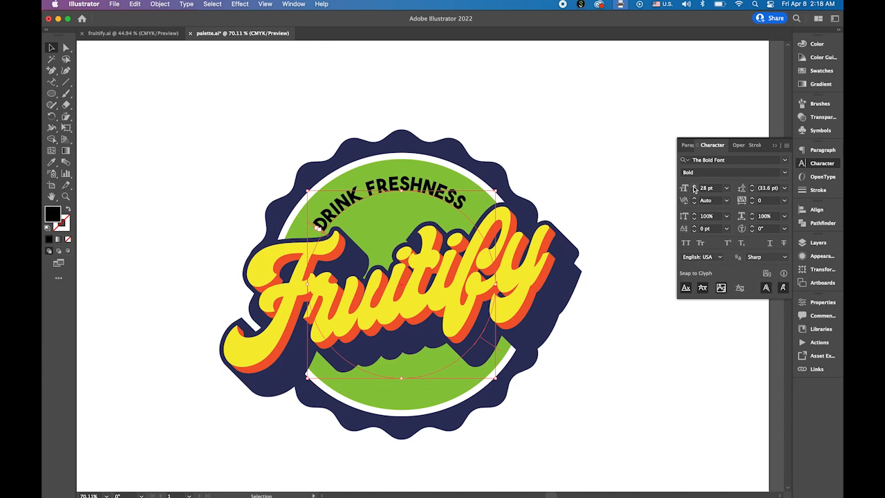
click(694, 185)
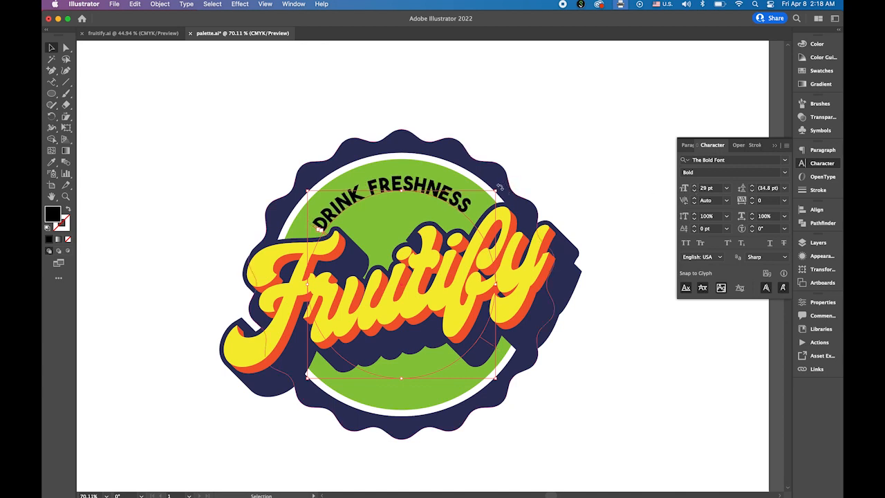
- Rotate the DRINK FRESHNESS path text slightly clockwise and fill it with white
drag(499, 186, 505, 193)
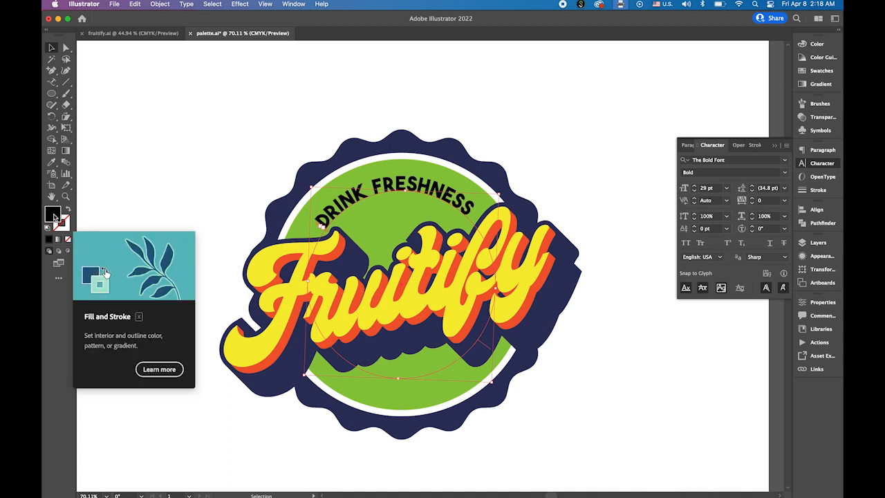
click(819, 71)
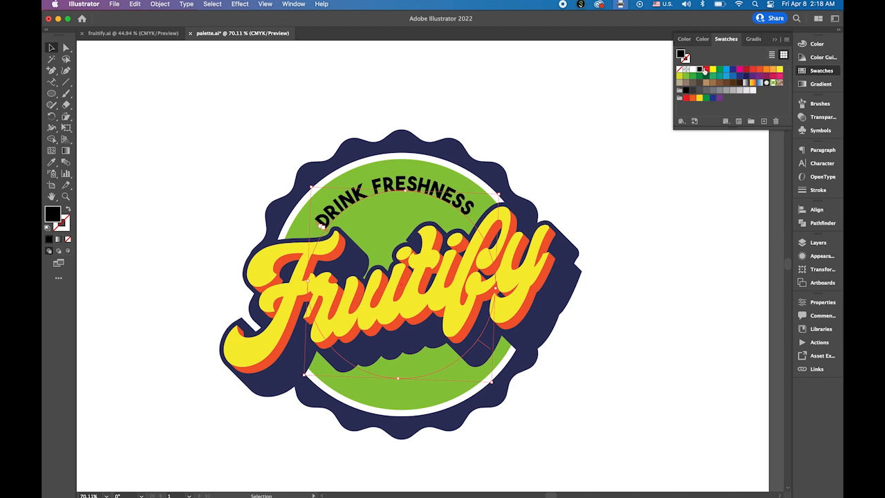
click(692, 69)
click(695, 282)
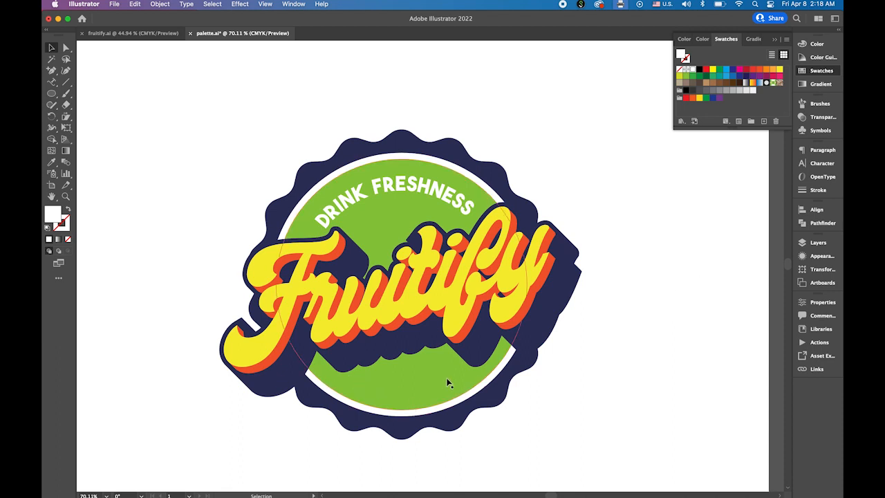
- Duplicate the DRINK FRESHNESS path text in place and flip the copy to the other side of its path with the Rainbow effect
click(401, 189)
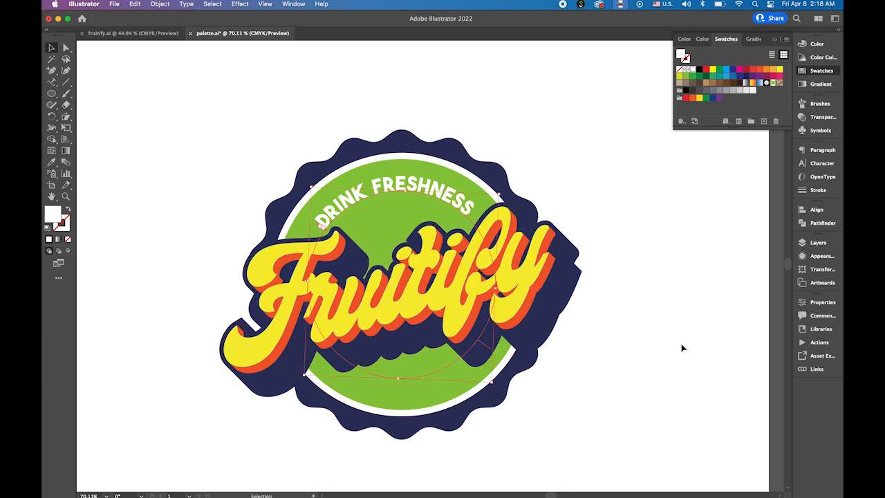
key(a)
key(v)
click(185, 4)
mouse_move(211, 105)
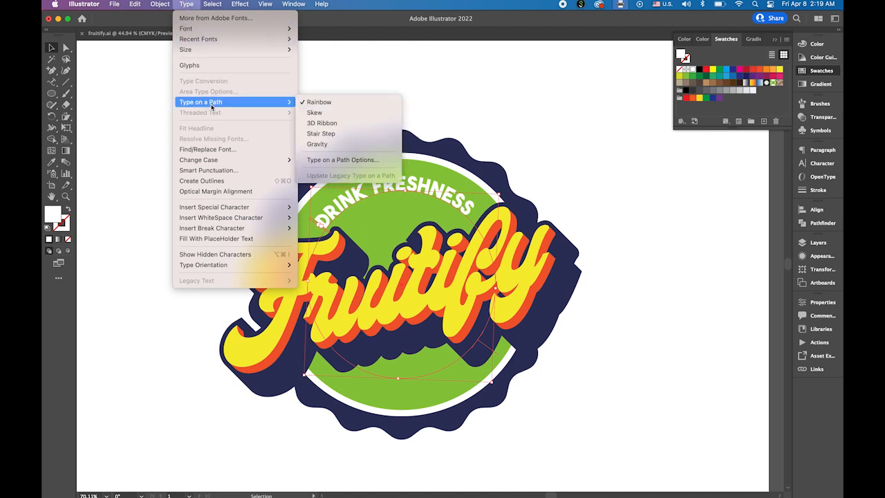
click(387, 161)
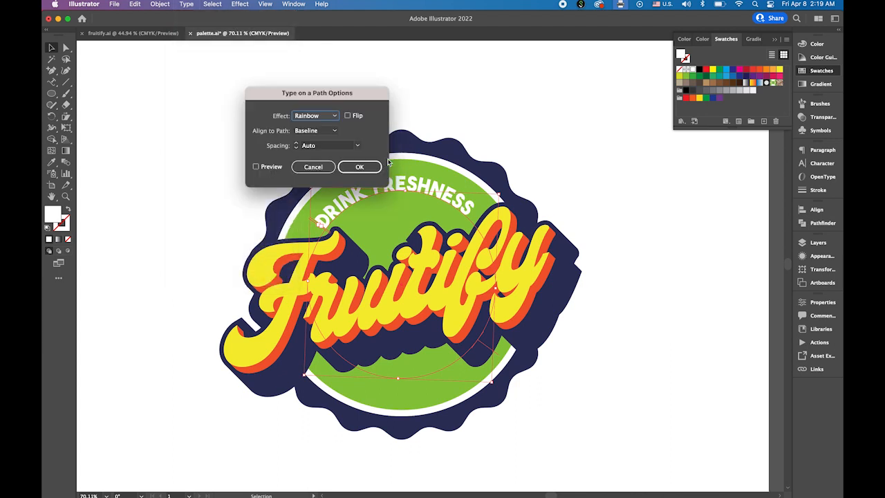
click(347, 116)
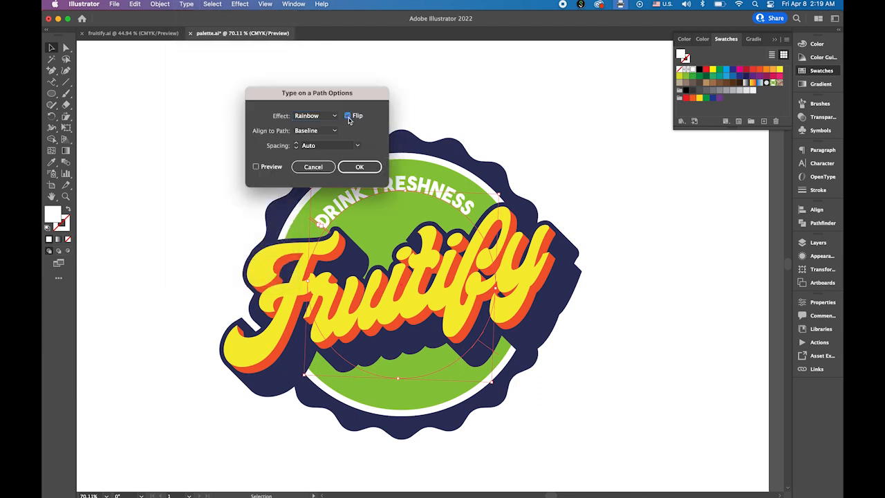
click(359, 166)
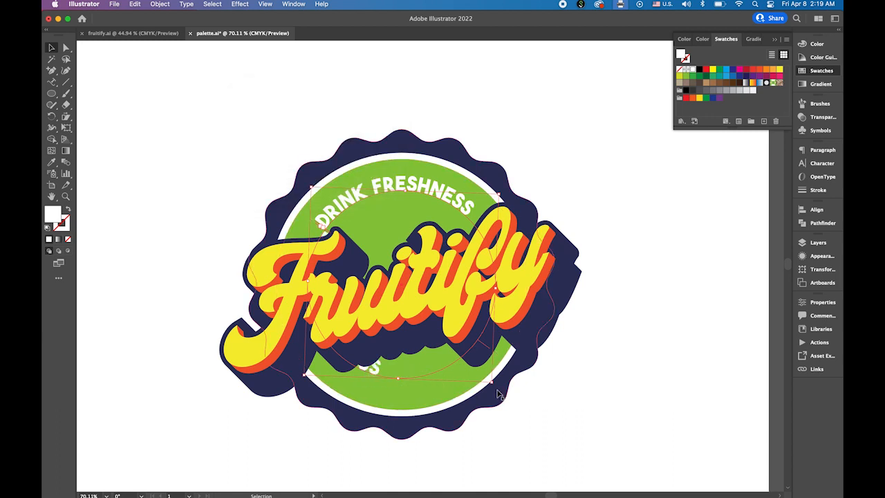
- Rotate the flipped text copy to the lower part of the green circle and set its baseline shift to -22 pt
drag(495, 388, 566, 186)
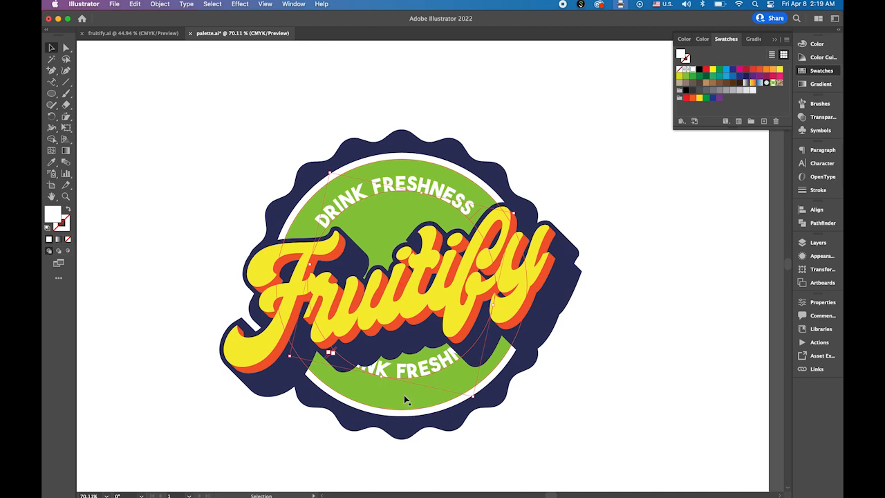
click(820, 164)
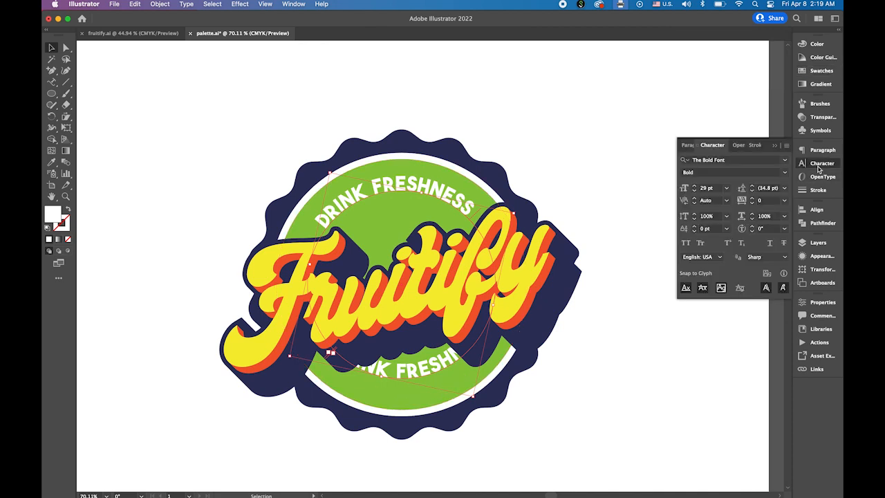
click(787, 146)
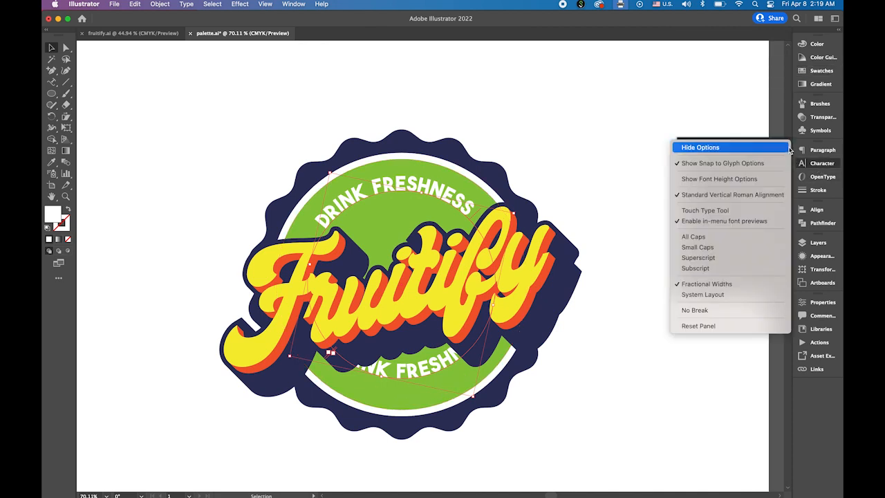
click(787, 148)
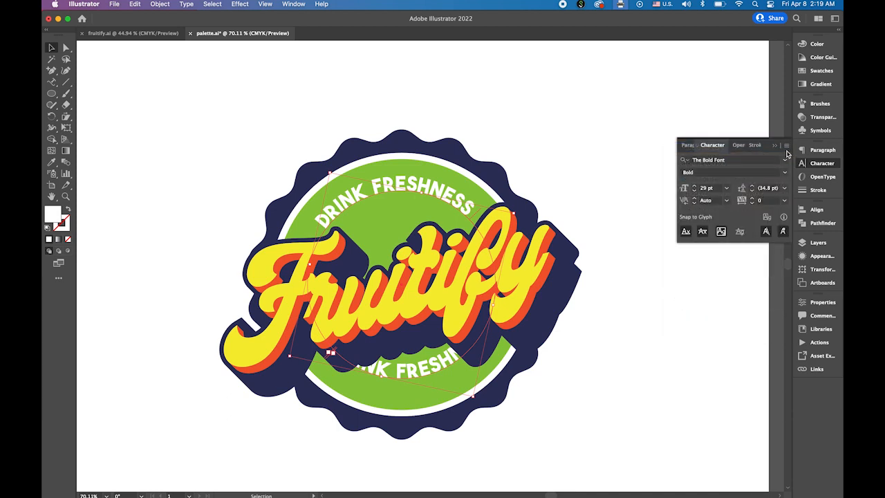
click(787, 147)
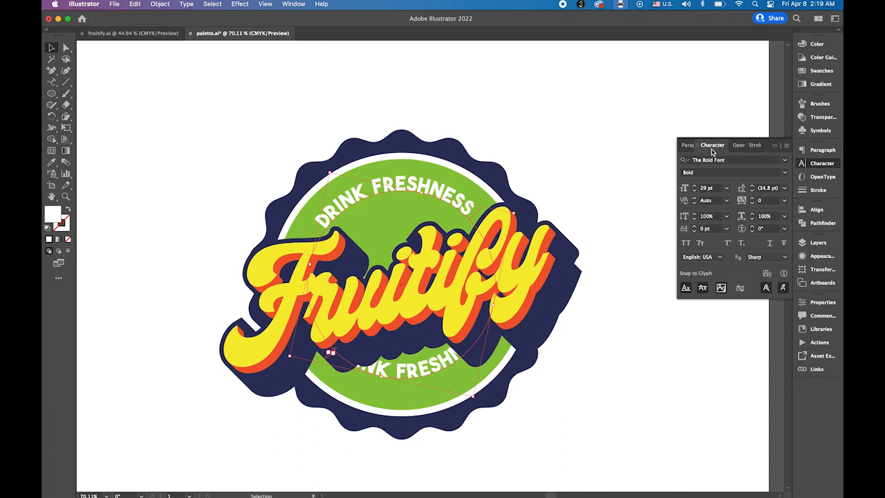
click(694, 231)
click(694, 232)
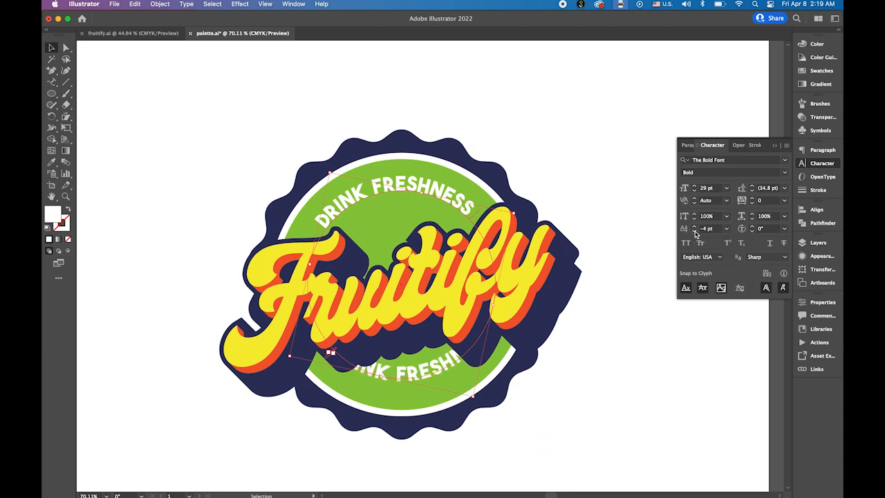
click(694, 231)
click(694, 231)
click(694, 232)
click(694, 232)
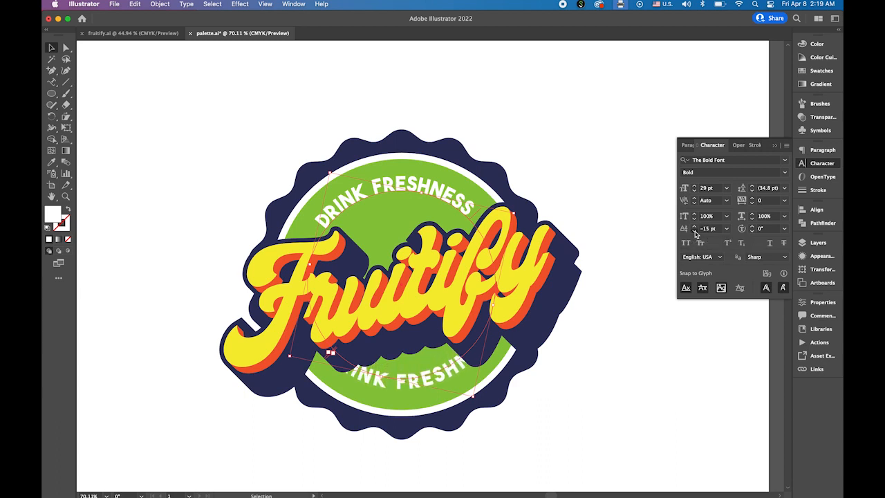
click(694, 232)
click(694, 231)
click(694, 231)
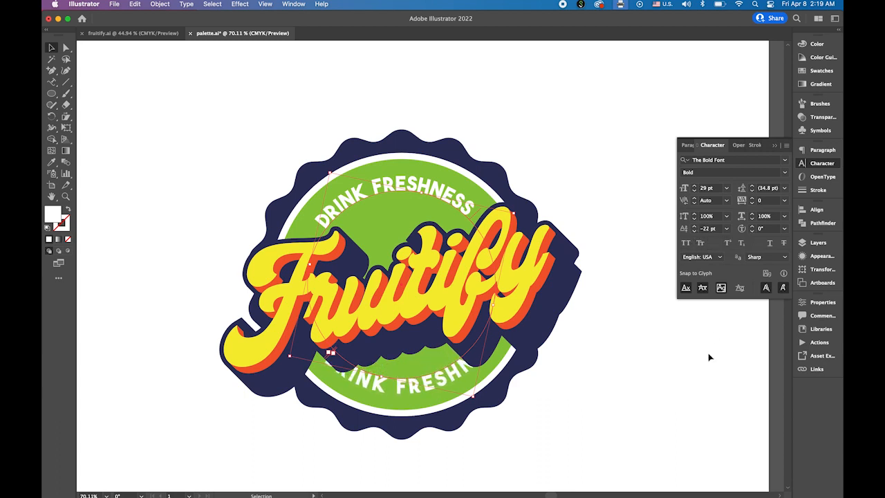
- Replace the lower path text with SINCE 1984 and rotate it to centre it at the bottom of the badge
click(51, 82)
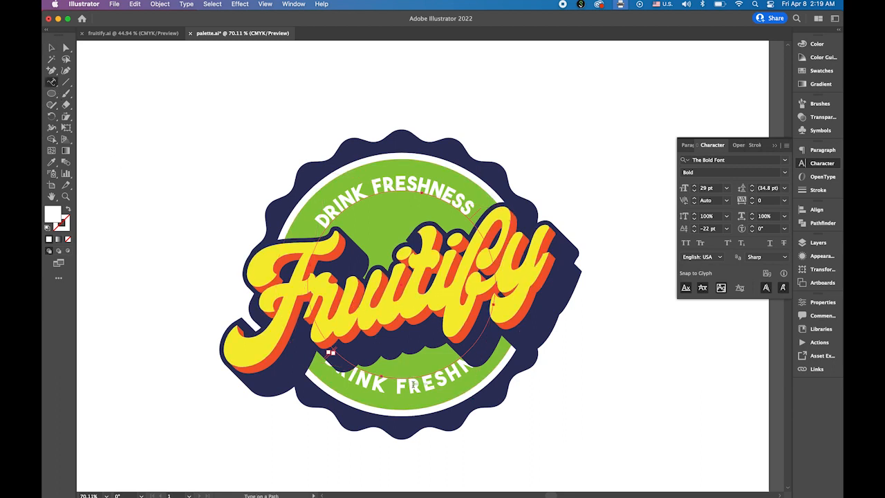
triple_click(413, 385)
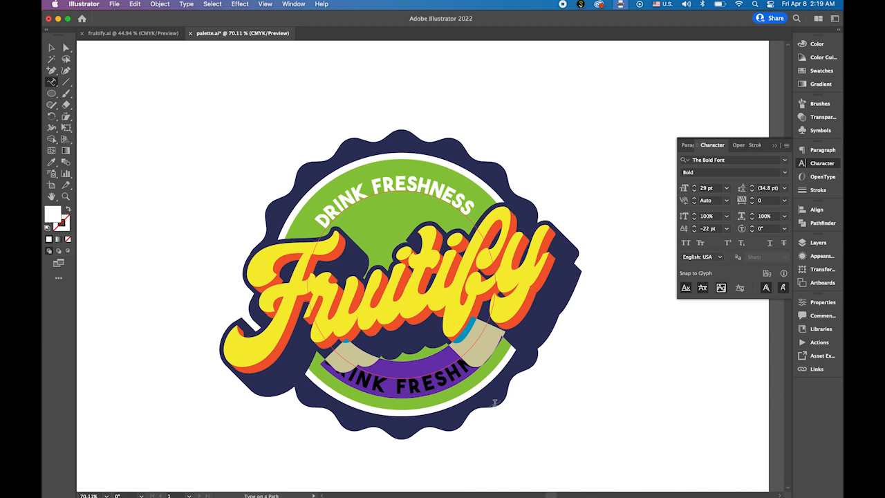
text(SINCE)
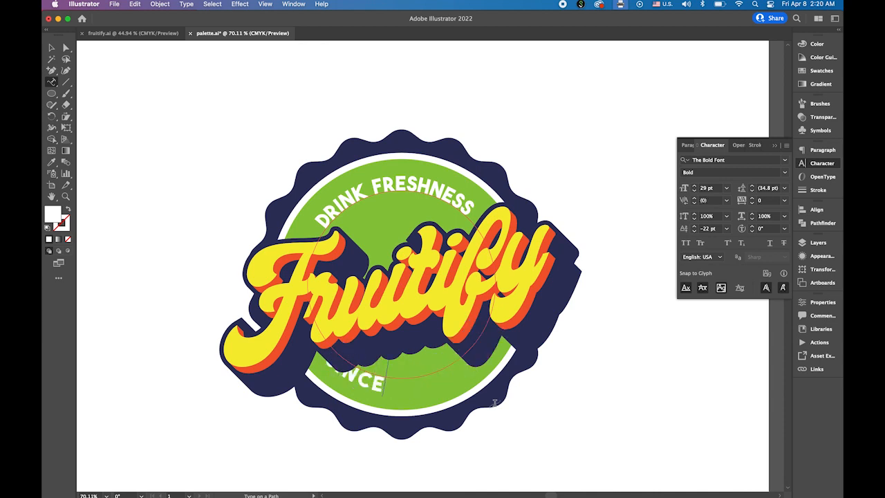
text( 1984)
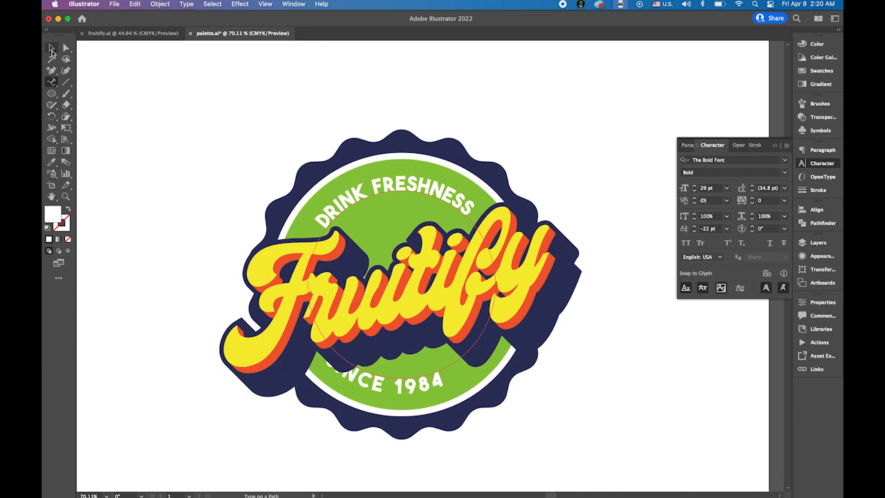
click(51, 47)
drag(517, 207, 511, 163)
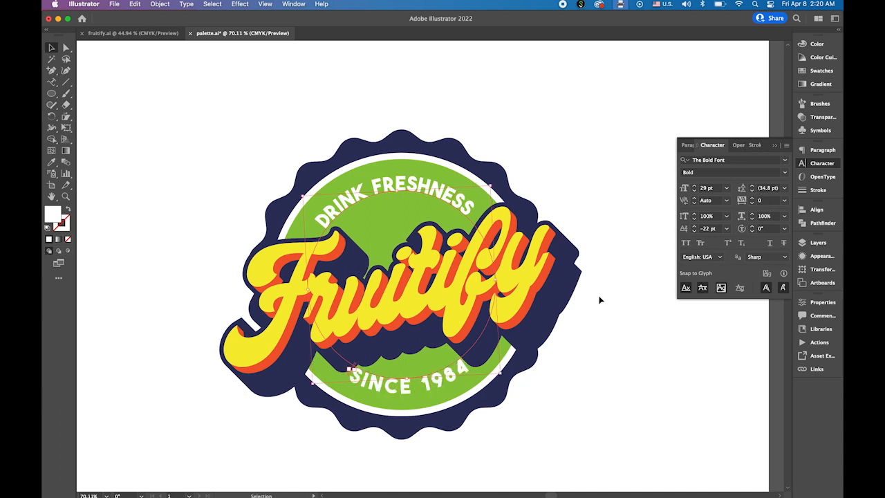
click(607, 412)
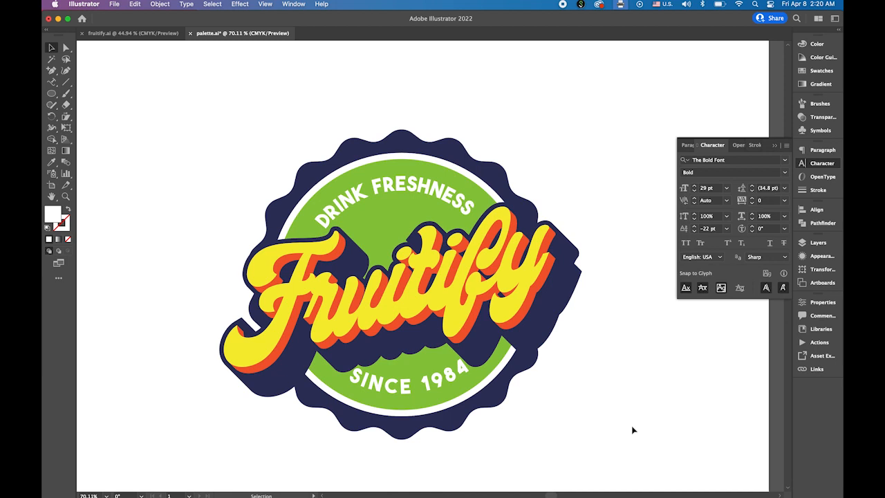
- Scale the Fruitify lettering down slightly from its centre, keeping its proportions
click(447, 323)
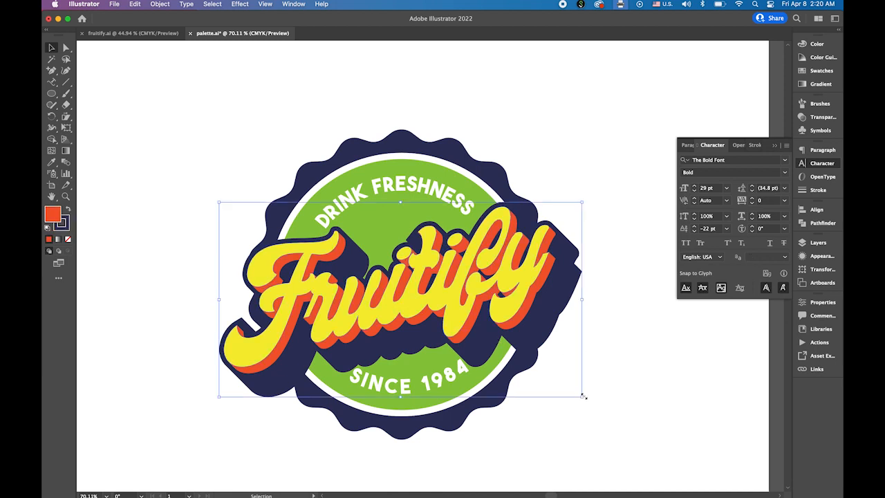
drag(583, 396, 578, 393)
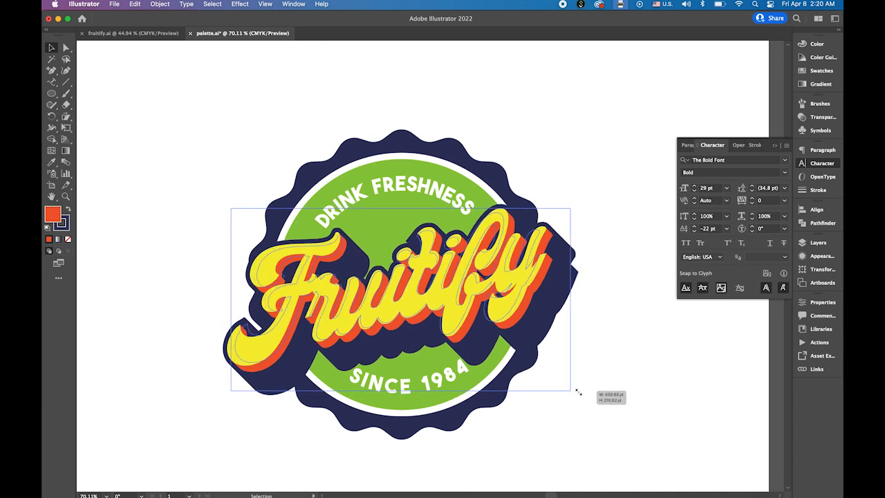
drag(641, 415, 642, 415)
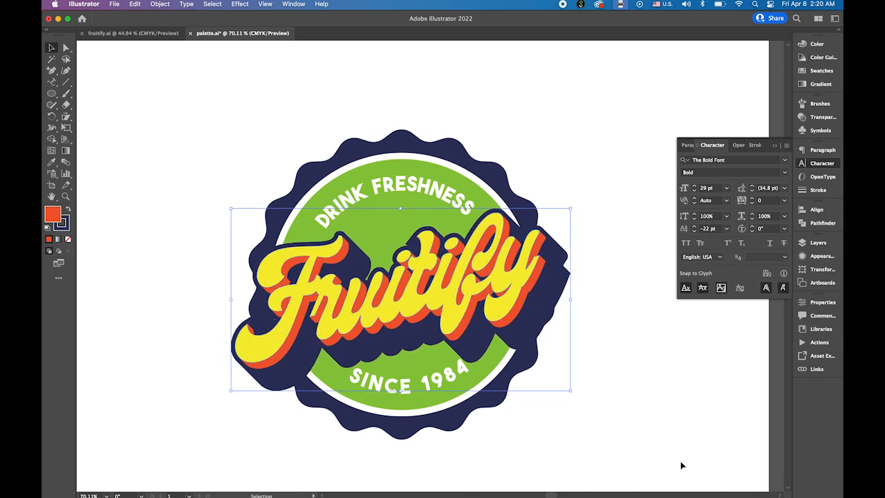
- Nudge the Fruitify lettering slightly up and to the right to balance it between the two curved texts
key(Up)
key(Up)
key(Up)
key(Up)
key(Up)
key(Up)
key(Up)
key(Up)
key(Up)
key(Up)
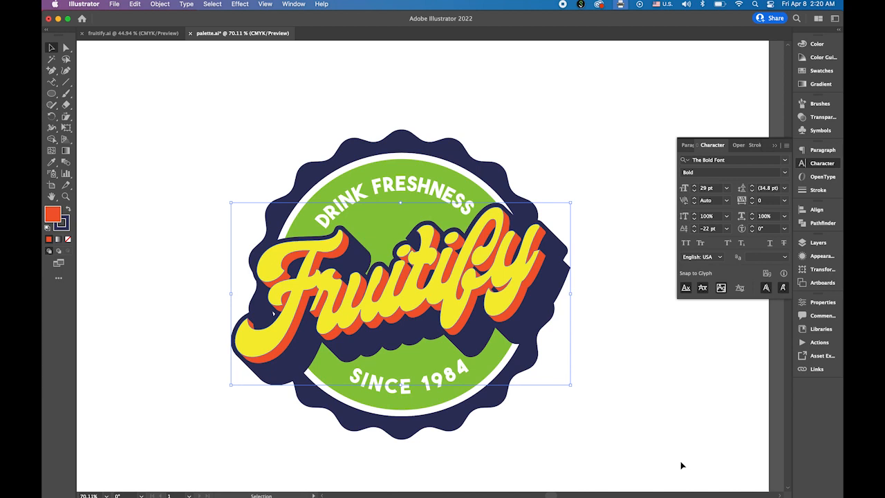
key(Left)
key(Left)
key(Left)
key(Left)
key(Left)
key(Left)
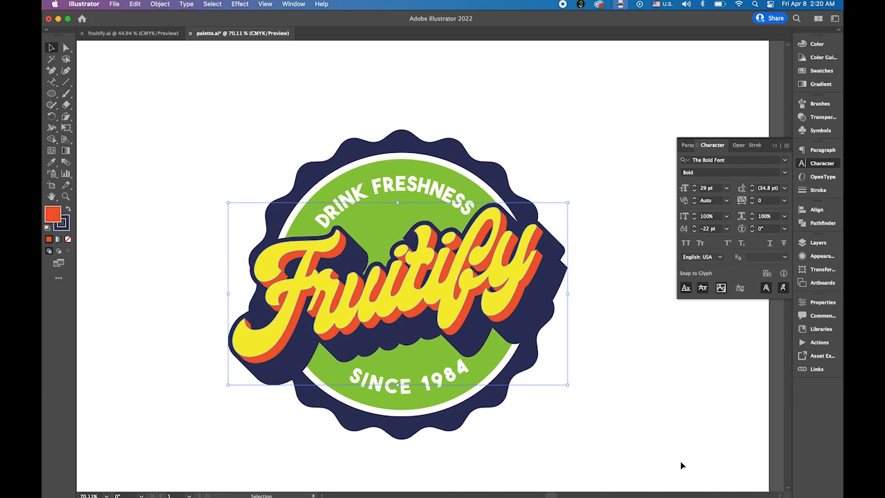
key(Right)
key(Right)
key(Right)
key(Right)
key(Right)
key(Right)
key(Right)
key(Right)
key(Right)
key(Right)
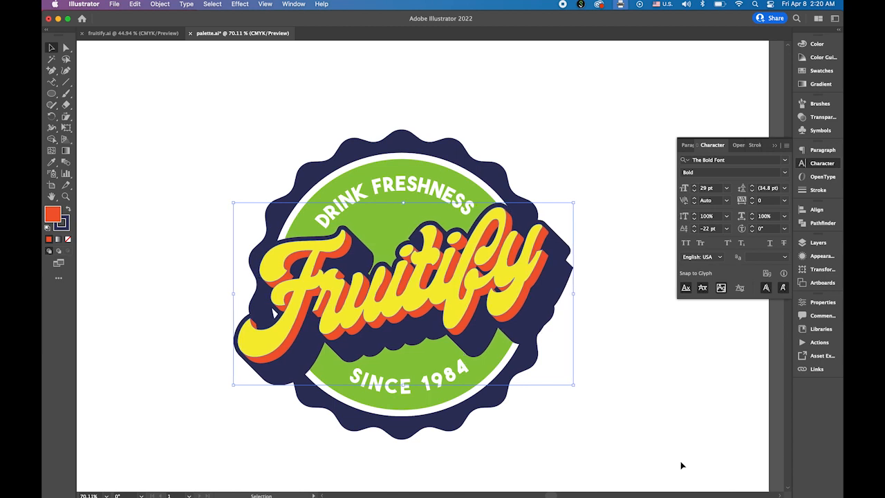
key(Left)
key(Left)
key(Left)
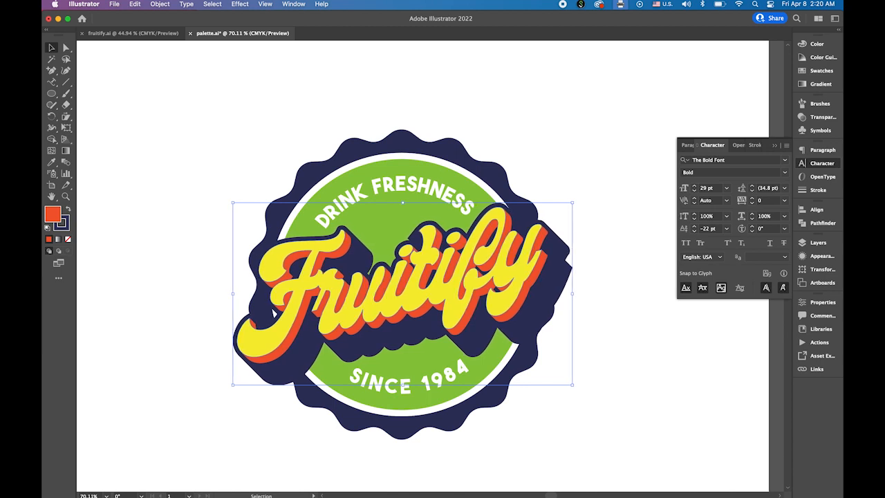
click(632, 400)
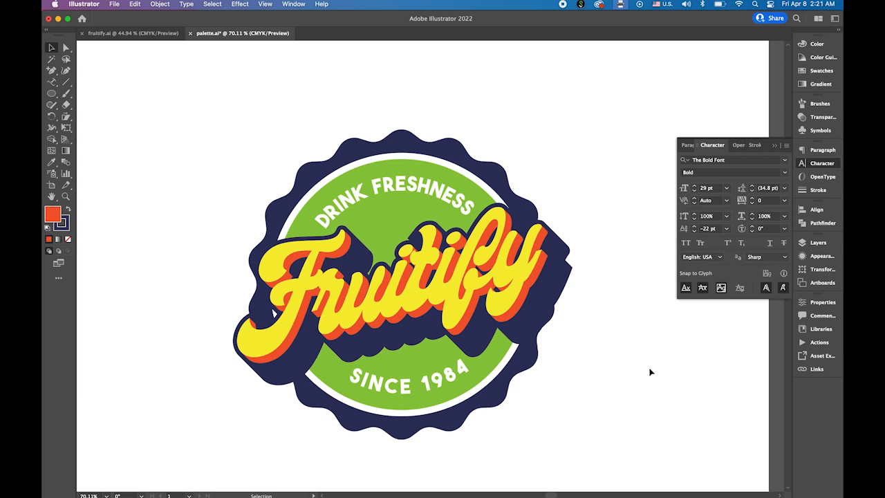
- Copy the entire logo, switch to Photoshop and paste it as pixels into fruits.jpg
drag(209, 124, 630, 463)
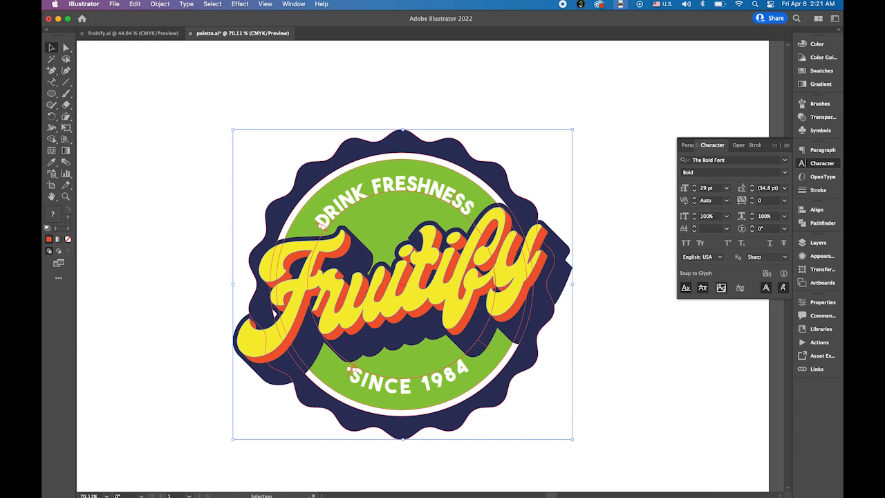
click(287, 488)
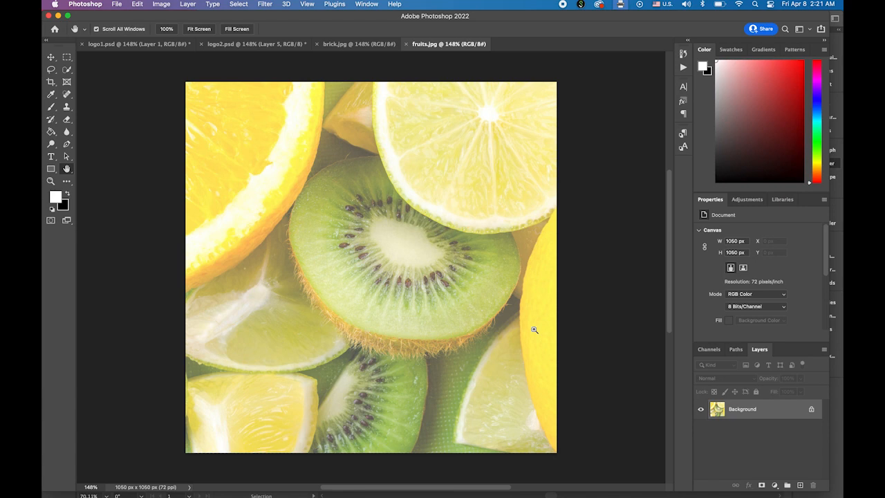
key(super+v)
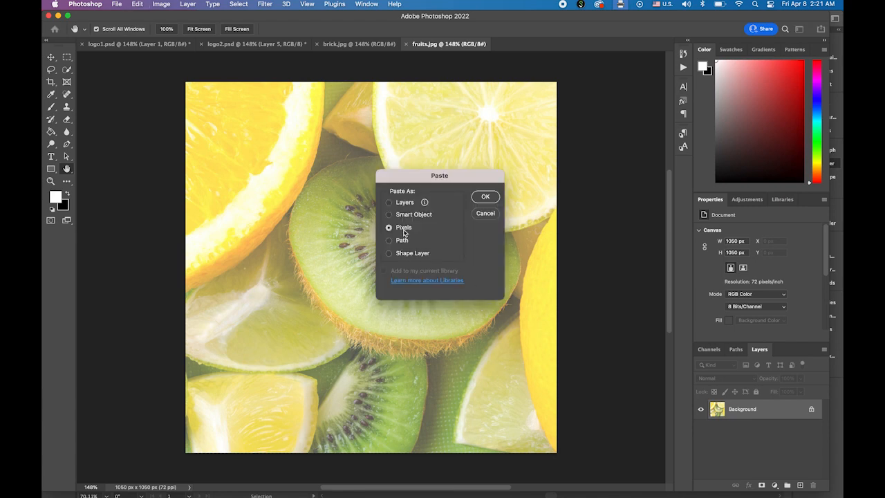
click(488, 198)
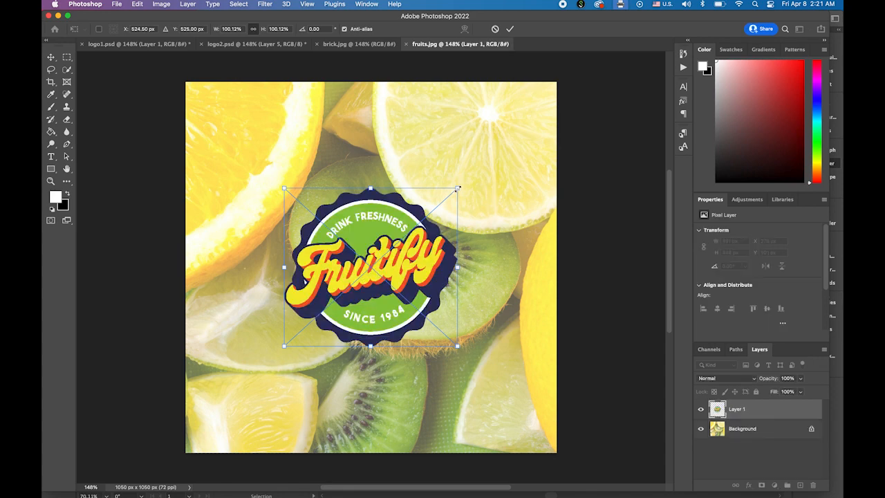
- Enlarge the pasted logo proportionally from its centre to about 170% and apply the transformation
drag(457, 187, 539, 157)
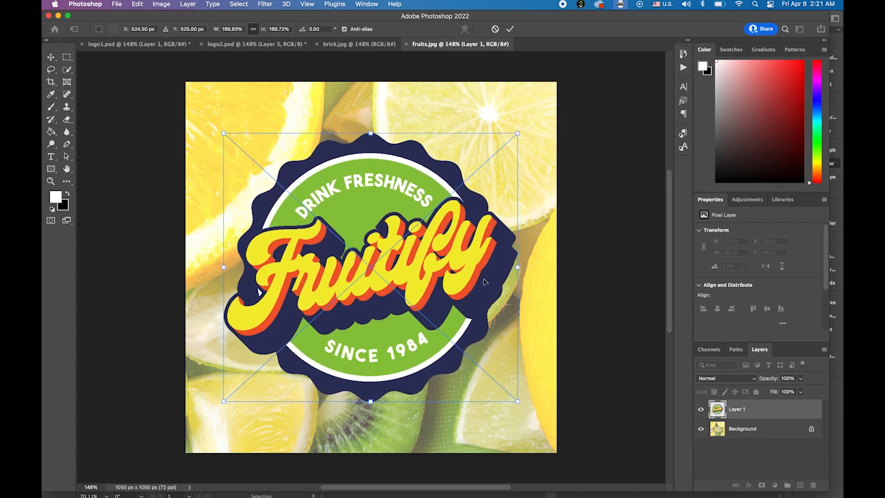
key(Return)
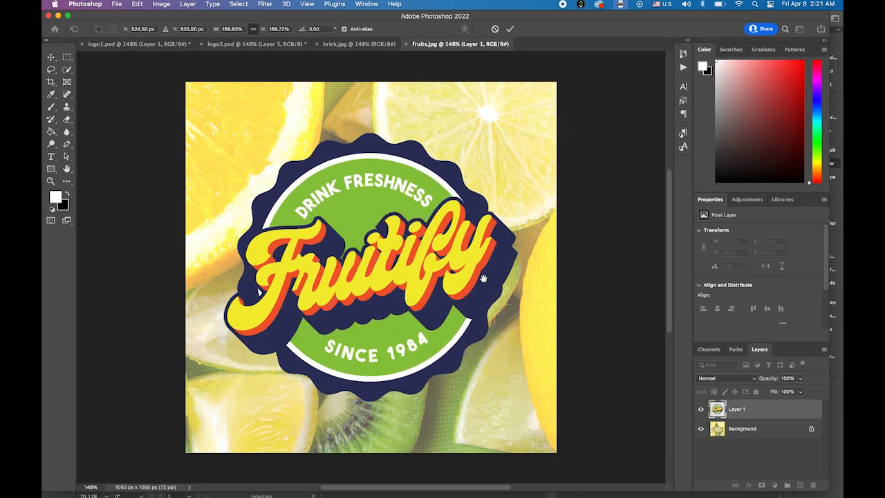
key(h)
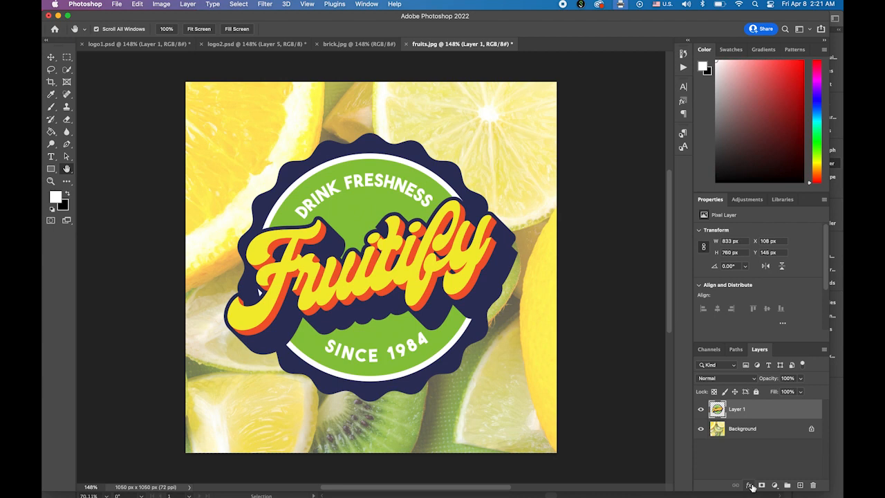
- Add a Bevel & Emboss effect to the logo layer with depth 240%, size 8 px, soften 7 px, angle 135° and altitude 37°
click(752, 486)
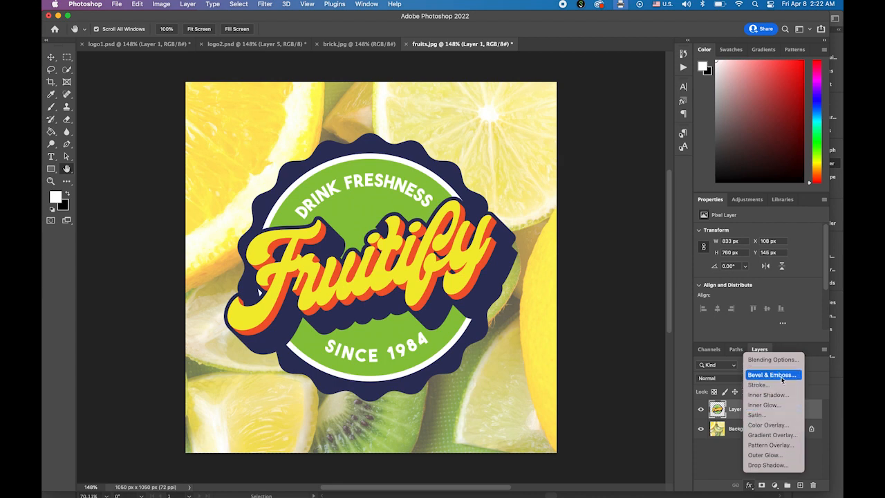
click(782, 379)
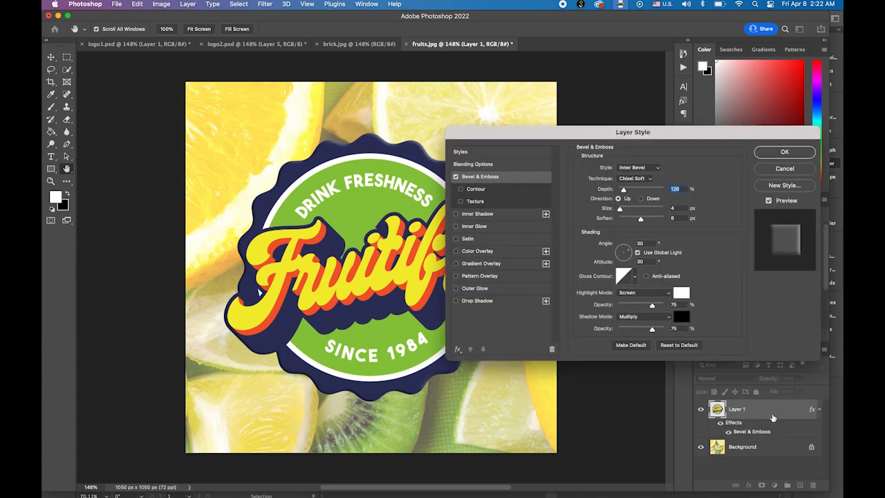
drag(555, 140, 609, 136)
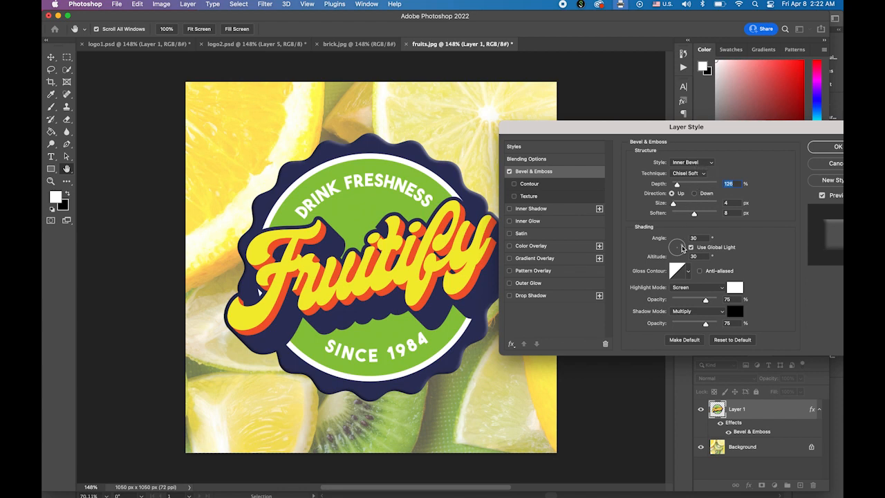
drag(682, 247, 675, 247)
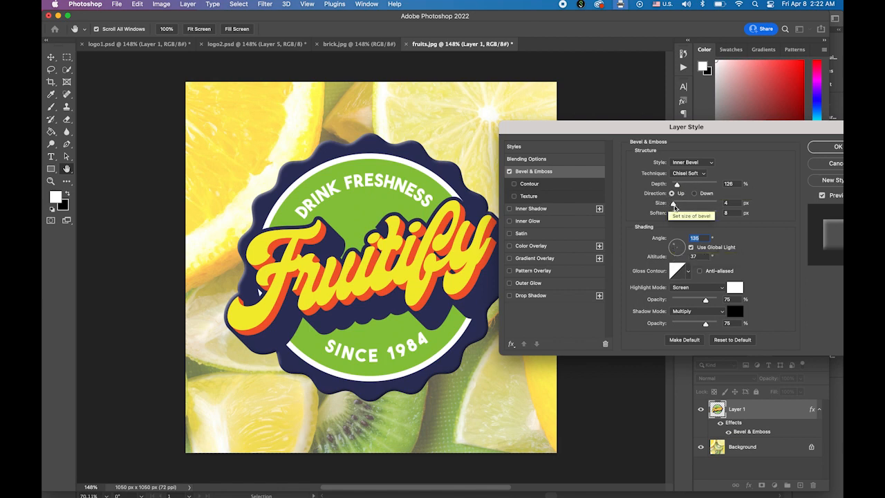
drag(674, 206, 676, 208)
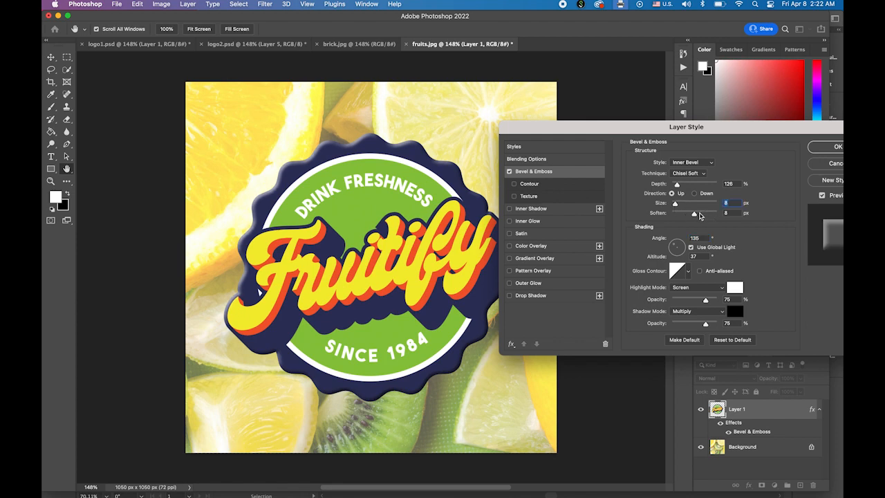
mouse_move(694, 215)
mouse_down()
mouse_move(714, 216)
mouse_move(692, 216)
mouse_up()
drag(678, 187, 683, 187)
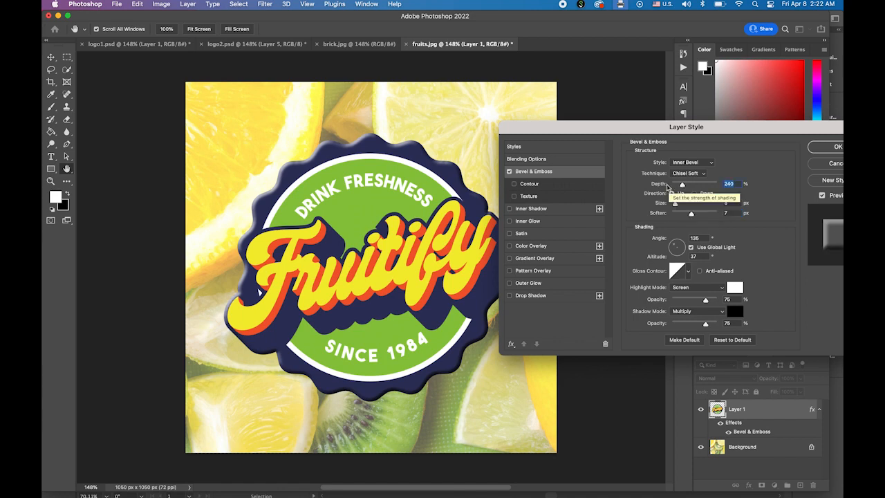
- Add a Drop Shadow to the logo layer with distance 11 px and size 21 px, and apply the layer style
drag(566, 130, 648, 107)
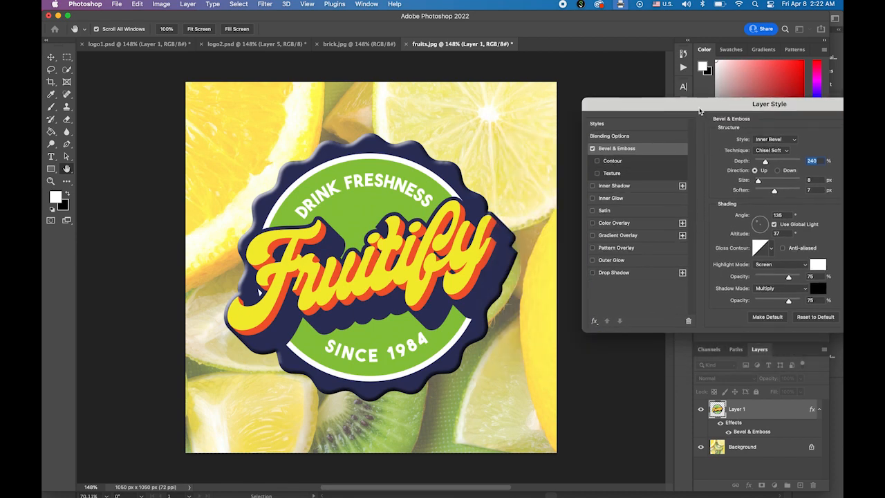
drag(697, 107, 617, 74)
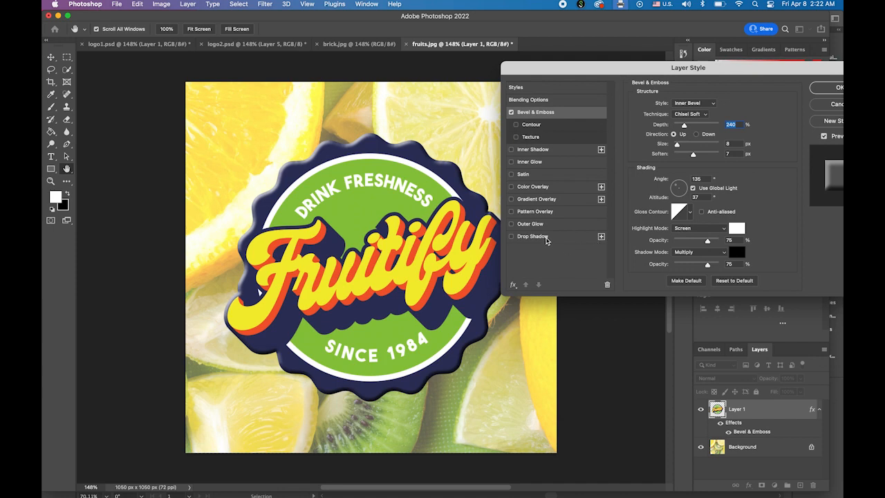
click(546, 237)
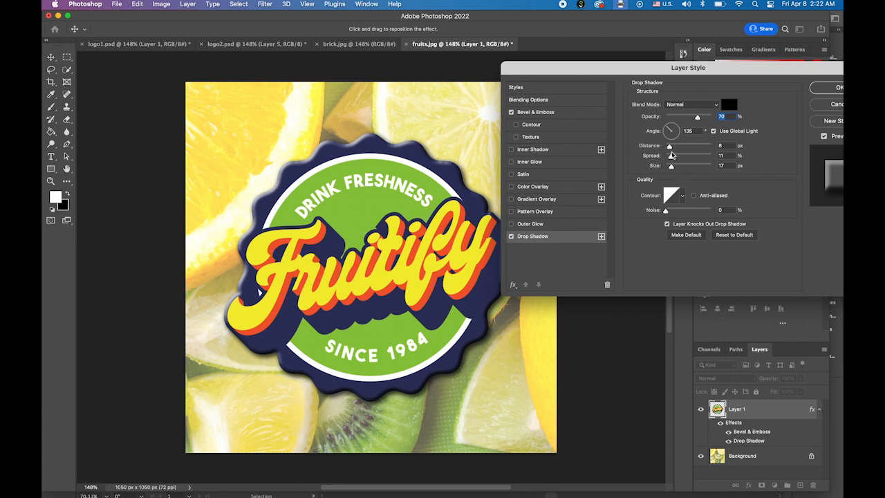
drag(668, 146, 671, 146)
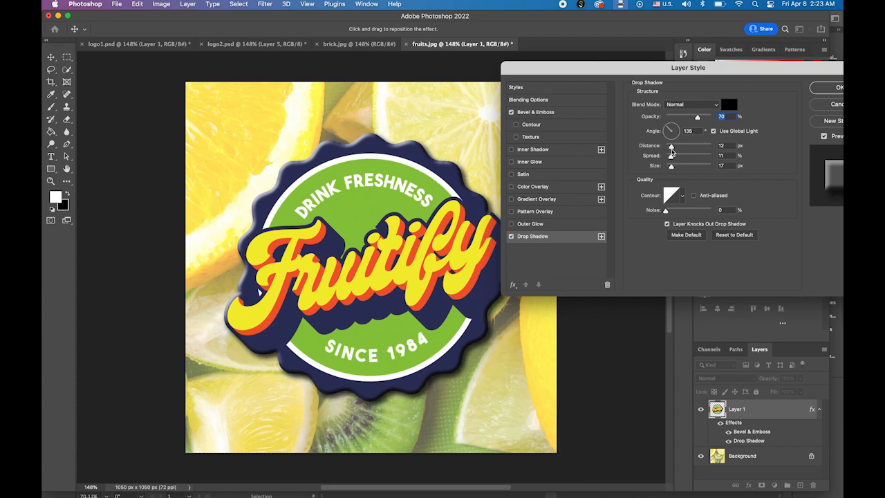
click(671, 148)
drag(671, 167, 673, 167)
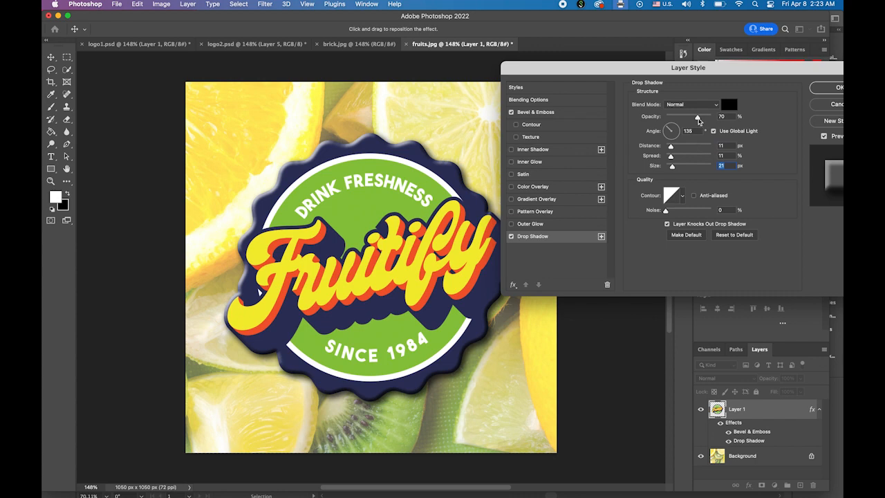
drag(632, 78, 527, 113)
click(743, 122)
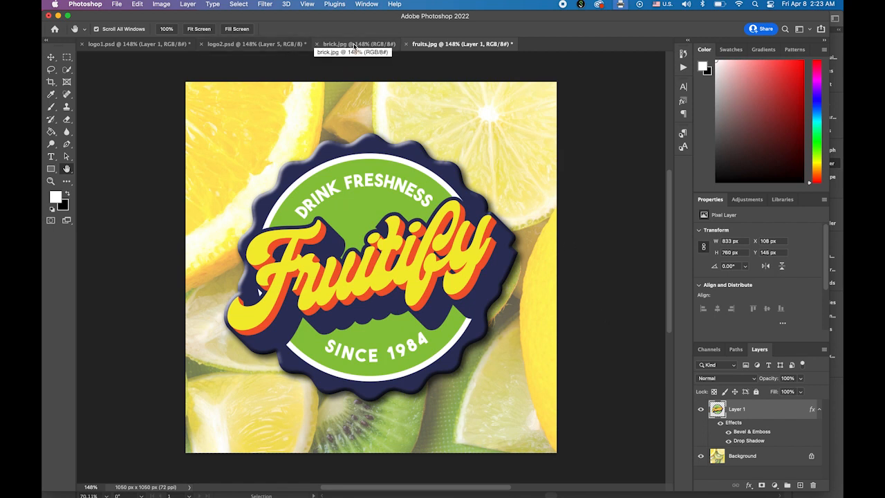
- Review the brick-wall logo in logo1.psd and duplicate the brick.jpg image as brick copy
click(135, 43)
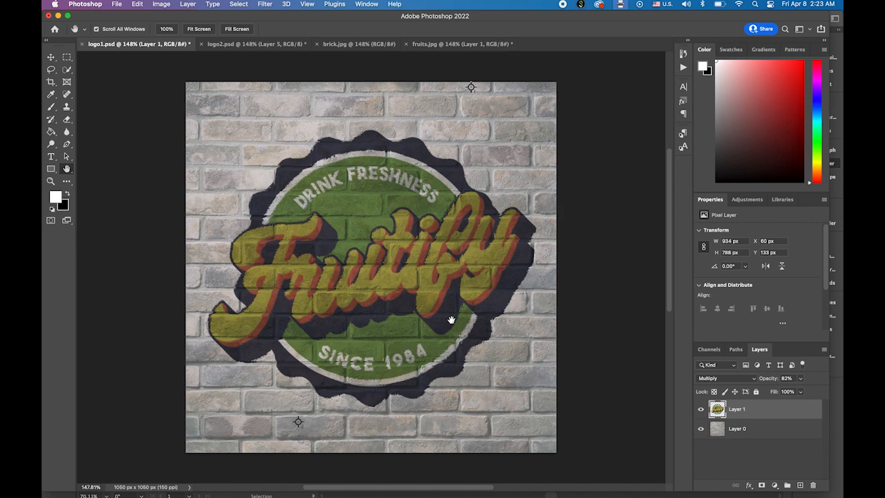
click(366, 44)
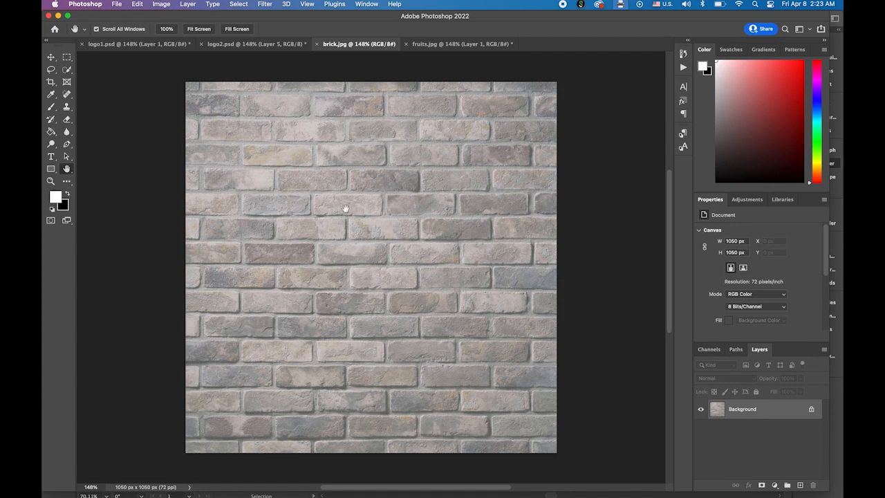
click(166, 5)
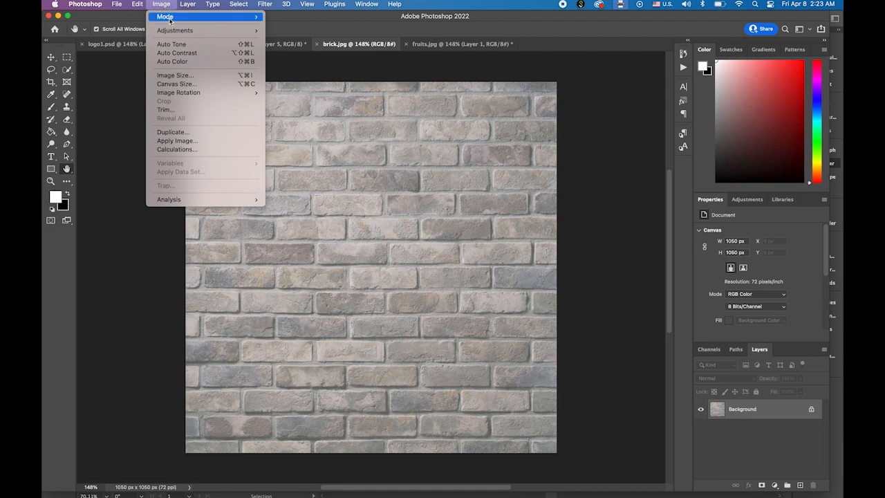
click(173, 132)
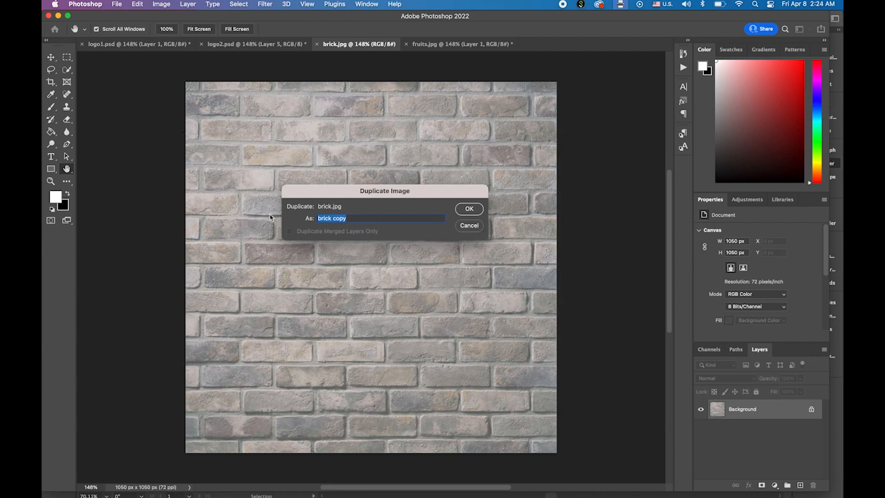
click(469, 209)
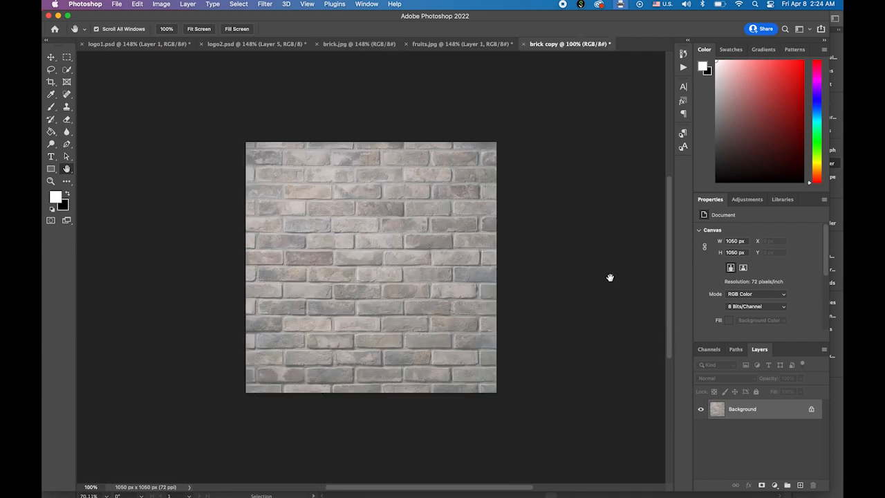
- Convert the brick copy to grayscale, discarding its colour information, and unlock its background layer
click(161, 4)
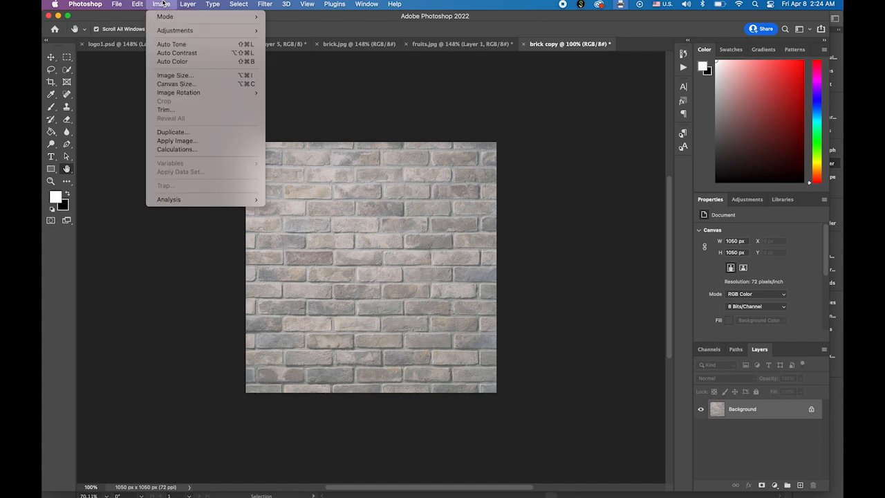
mouse_move(169, 17)
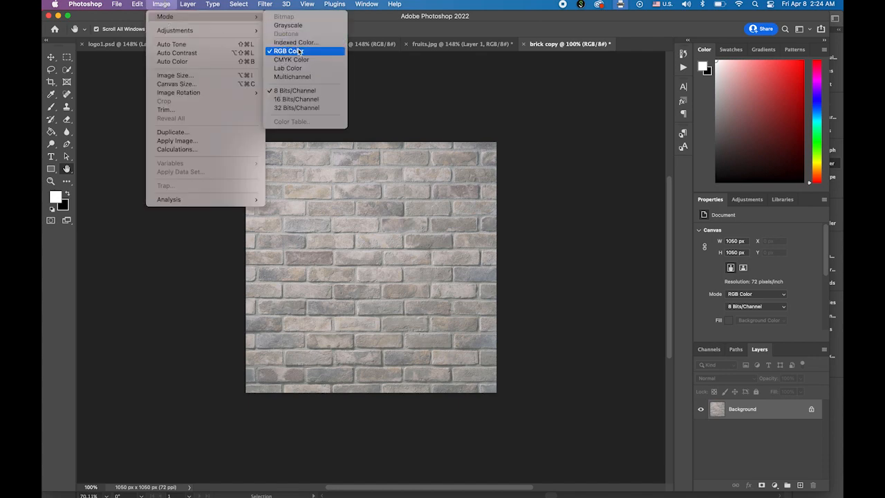
click(305, 26)
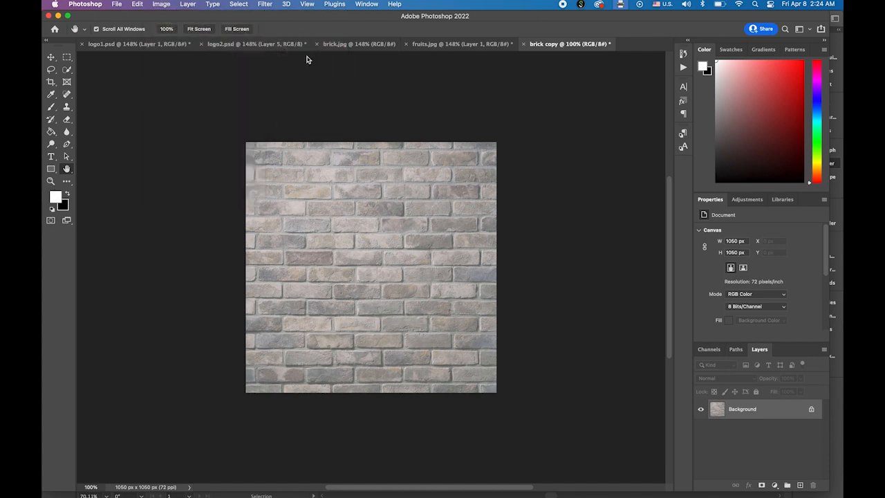
click(467, 201)
click(812, 408)
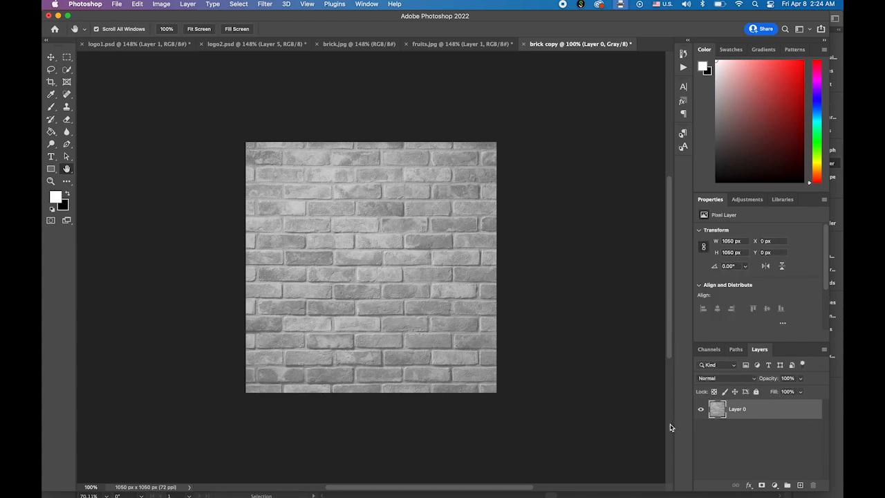
- Save the grayscale brick image in the Fruitify folder as brick_bw.psd in Photoshop format with Maximize Compatibility on
click(116, 4)
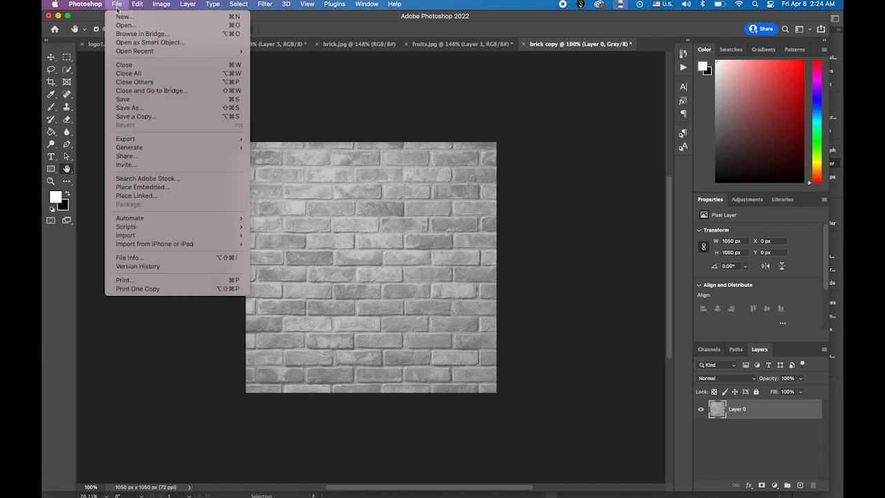
click(159, 109)
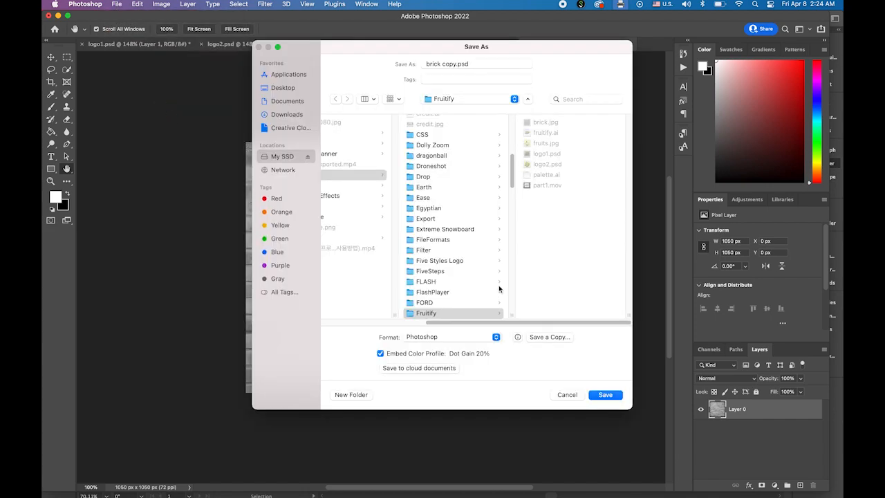
click(457, 65)
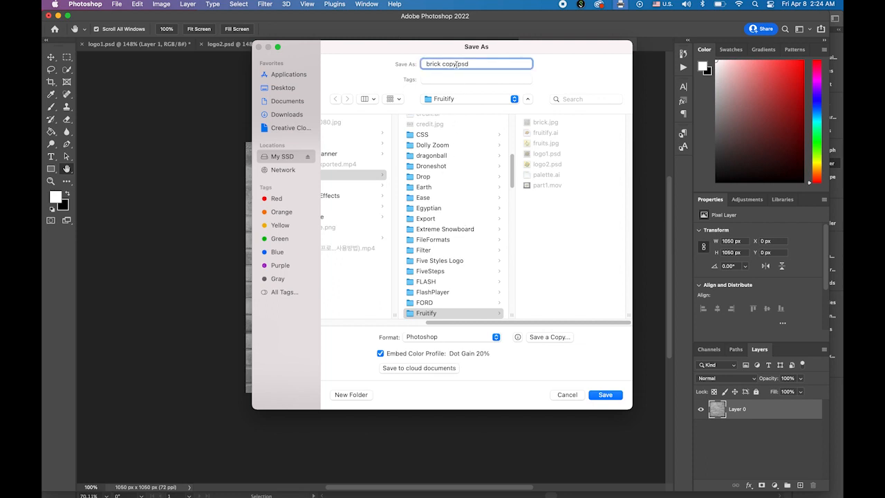
key(BackSpace)
key(BackSpace)
key(BackSpace)
key(BackSpace)
key(BackSpace)
text(_bw)
click(471, 338)
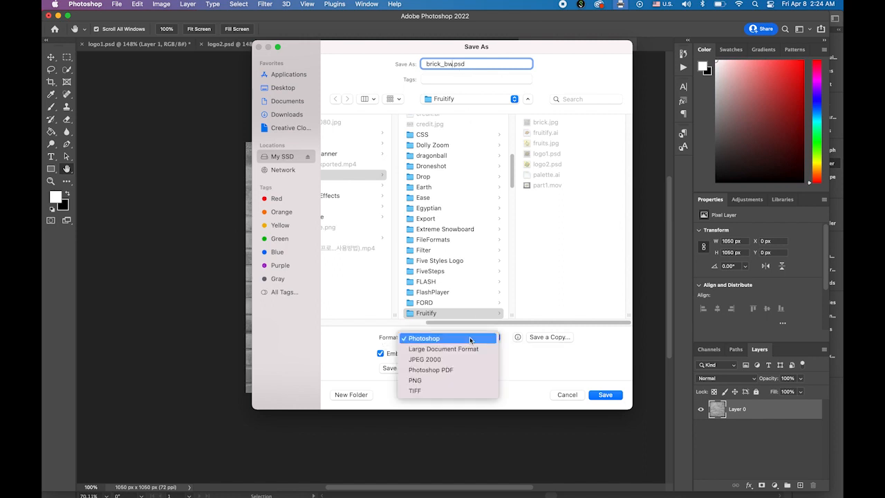
click(470, 340)
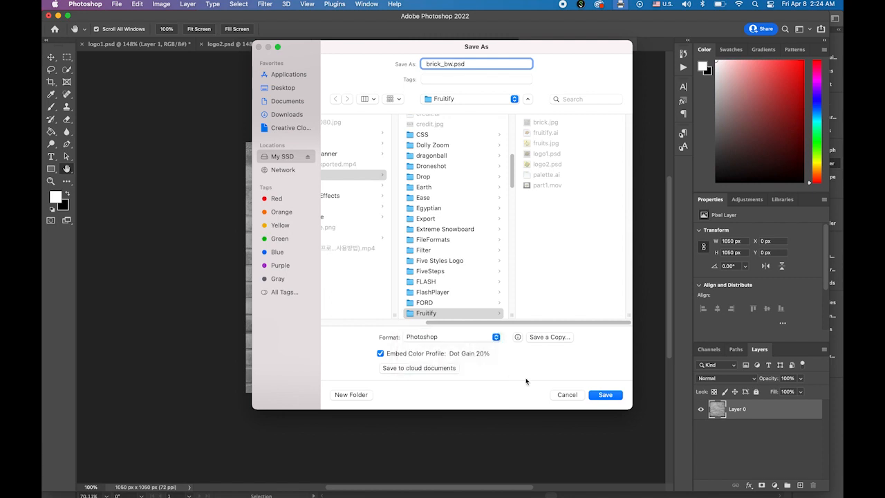
click(614, 395)
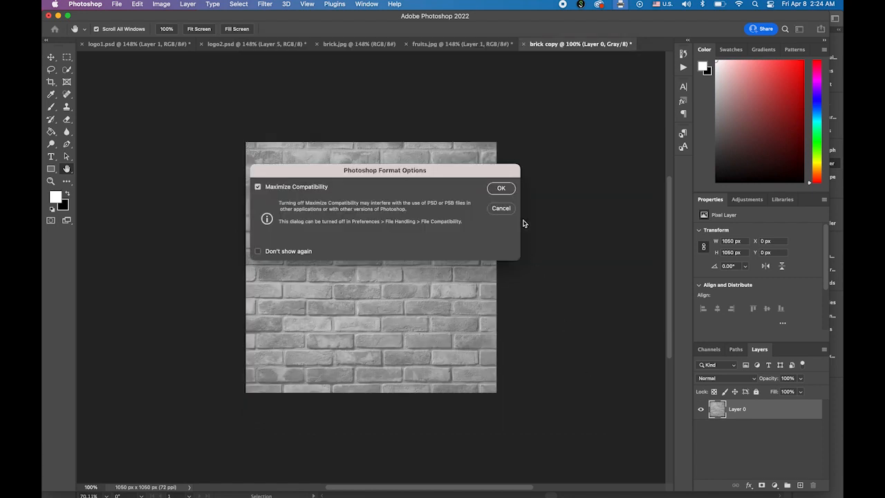
click(507, 190)
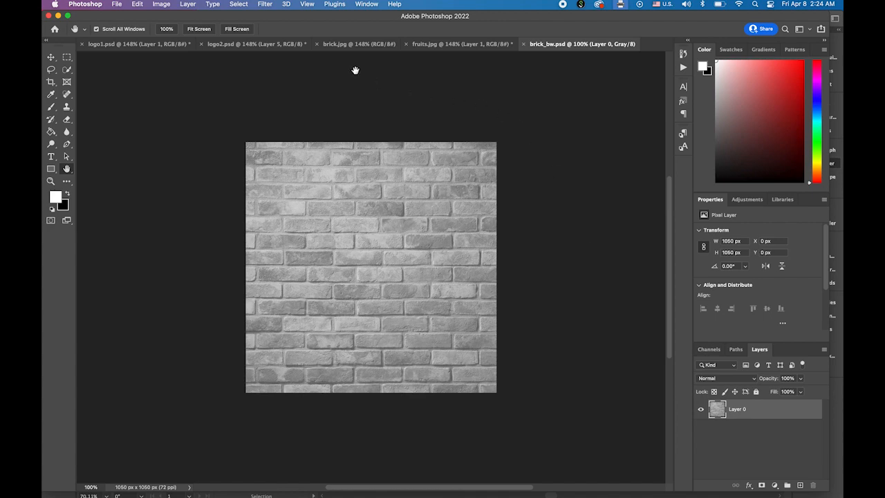
- Paste the copied logo as pixels into brick.jpg and enlarge it proportionally from its centre to about 174%
click(367, 45)
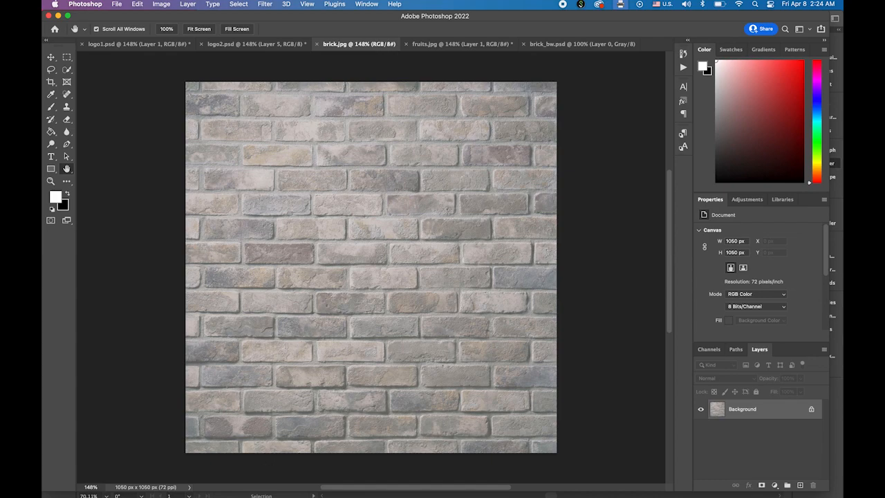
click(267, 491)
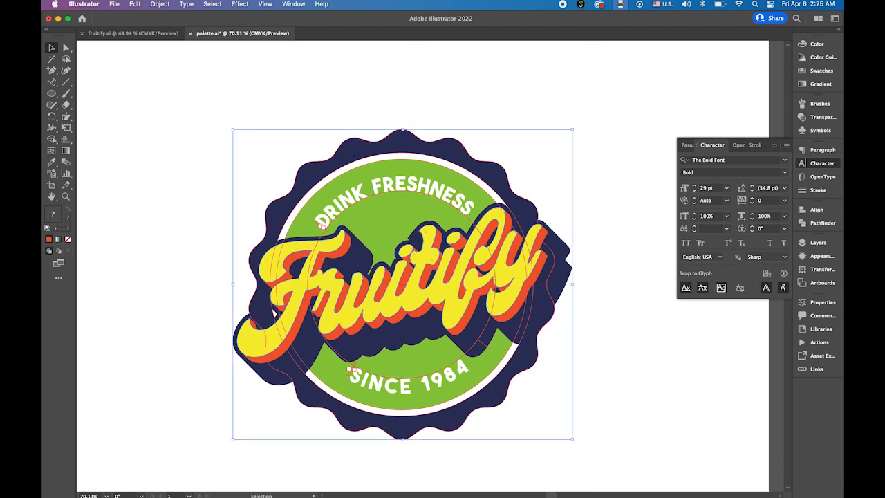
click(291, 491)
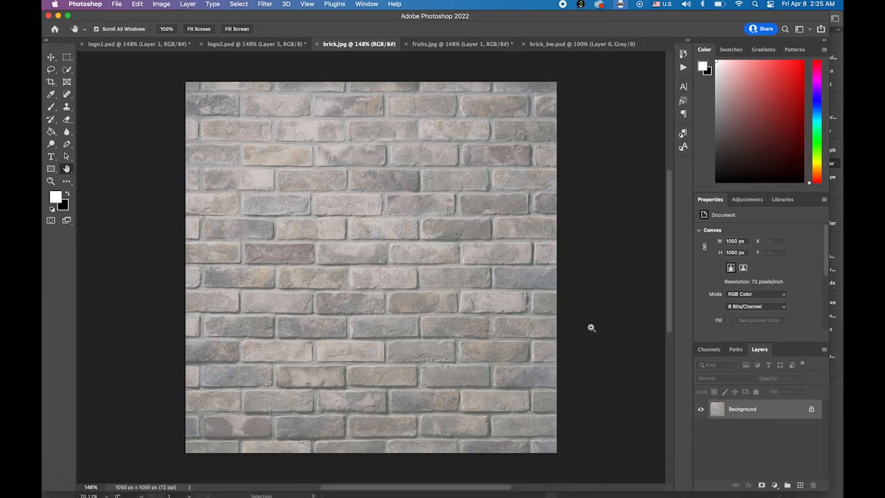
key(super+v)
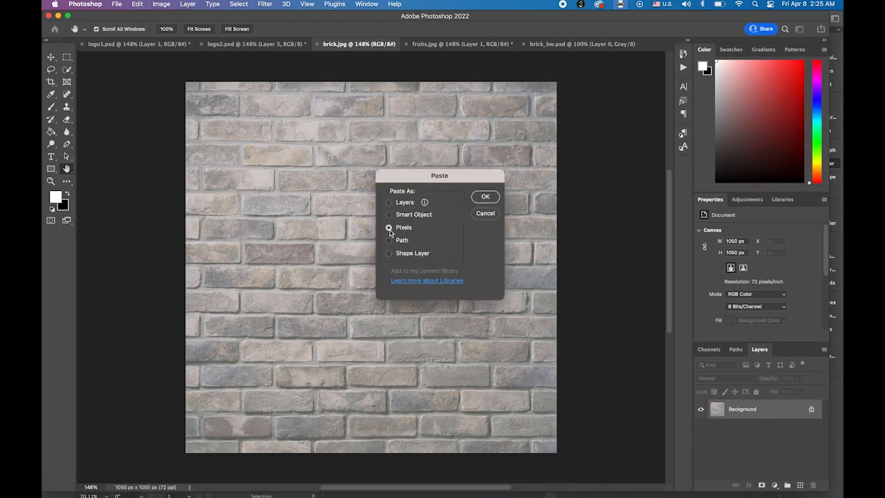
click(495, 199)
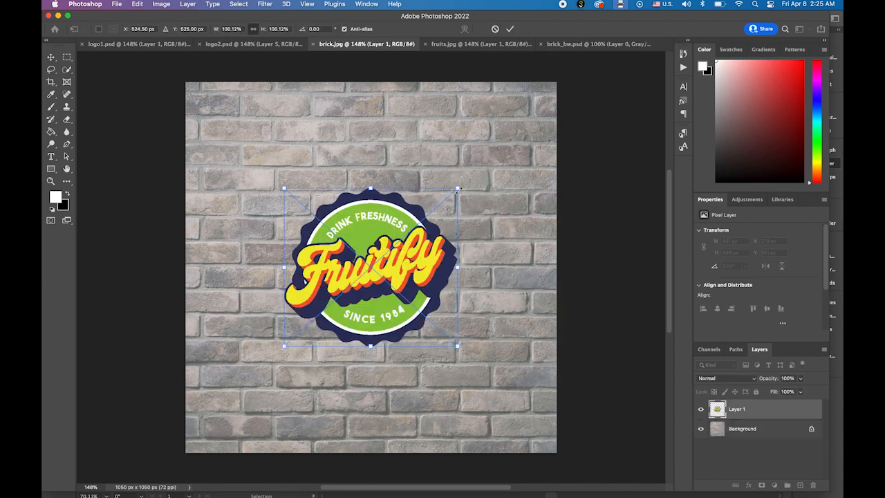
drag(458, 188, 535, 147)
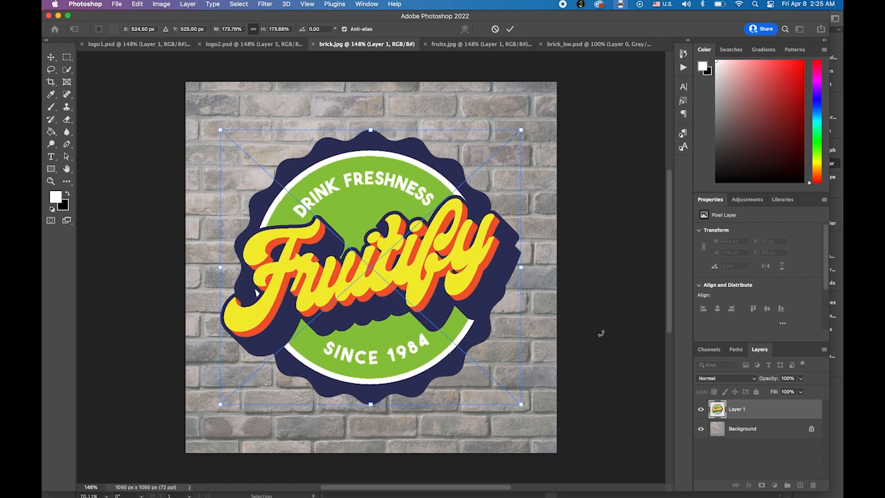
key(Return)
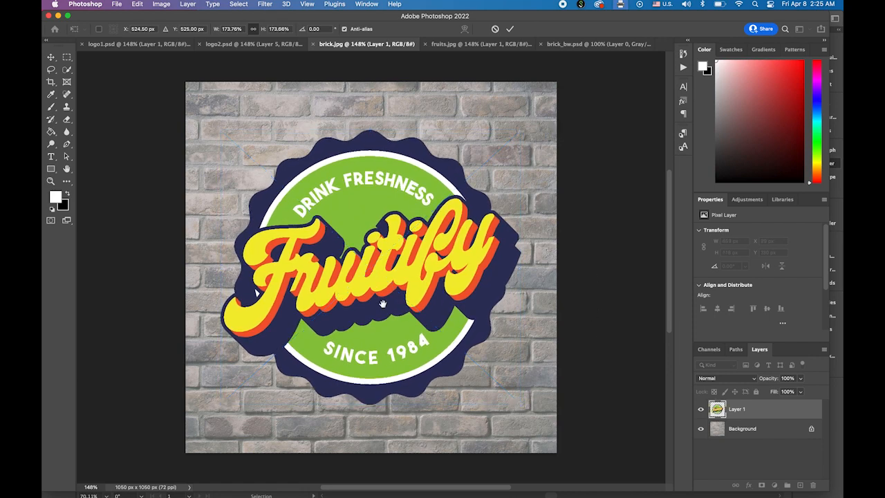
- Commit the enlarged logo's transform and set its layer's blend mode to Multiply over the brick wall
key(h)
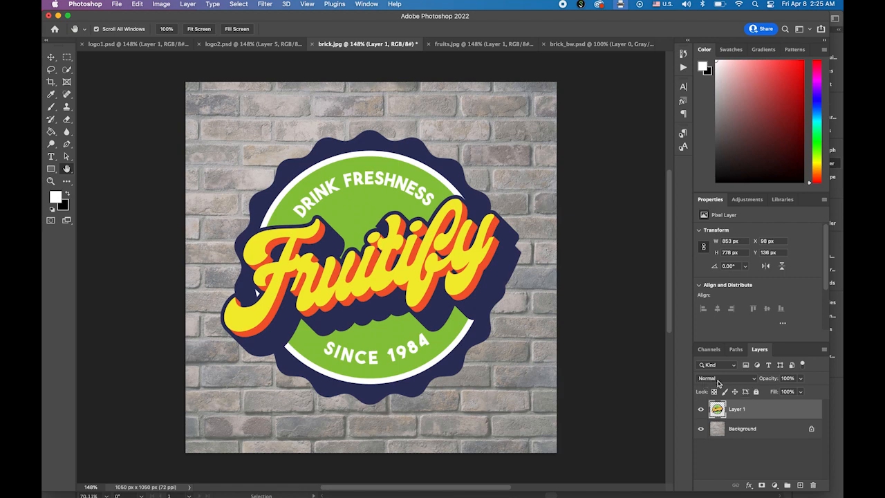
click(754, 381)
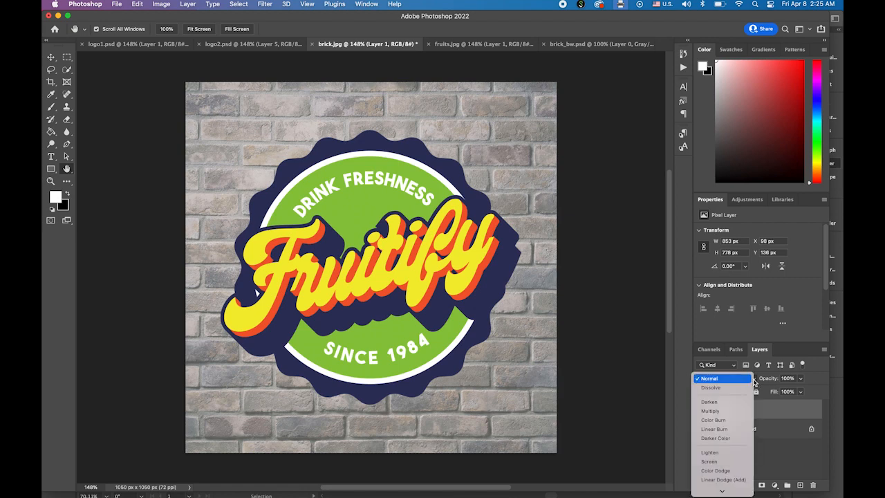
click(731, 412)
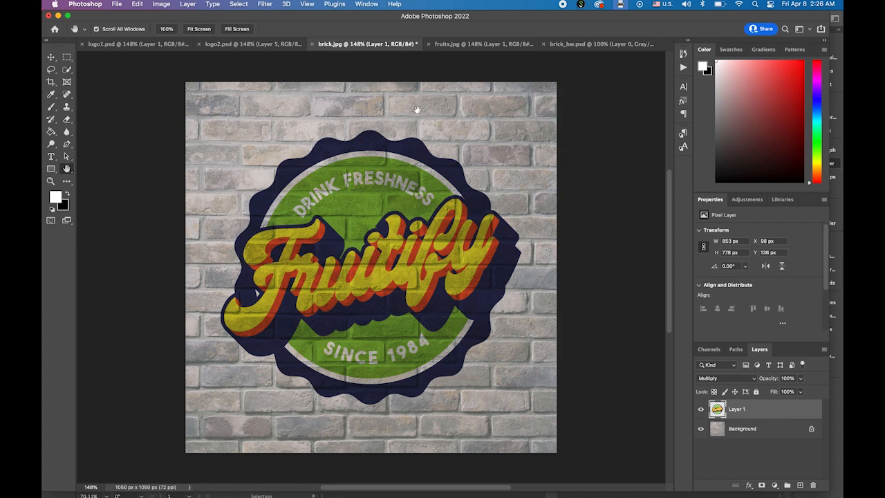
- Apply the Displace filter to the logo layer with horizontal and vertical scale 5, stretched to fit, using brick_bw.psd as the displacement map
click(264, 4)
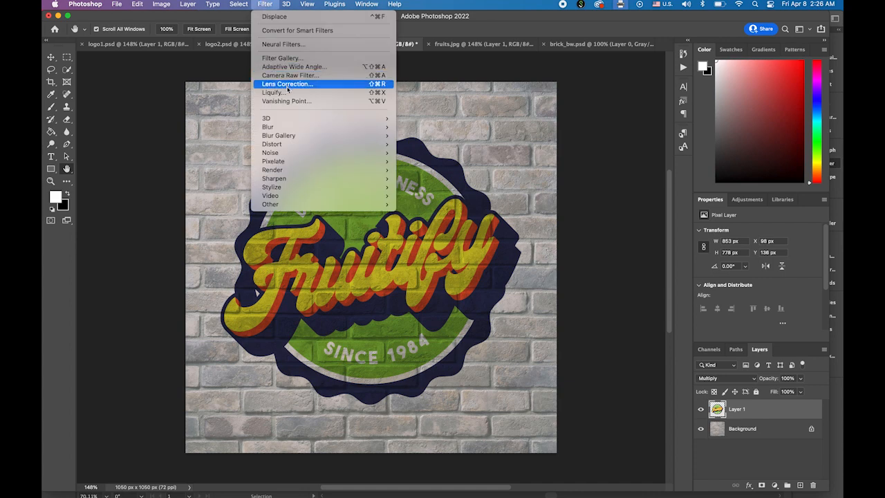
mouse_move(293, 148)
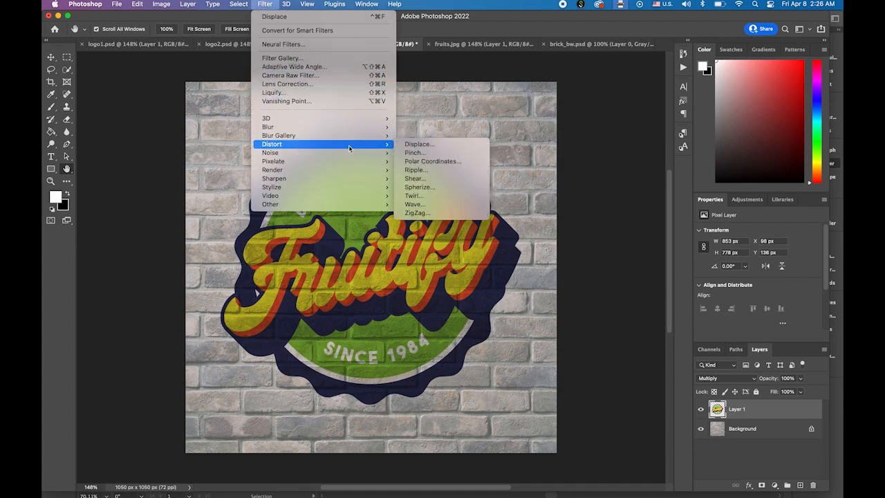
click(442, 147)
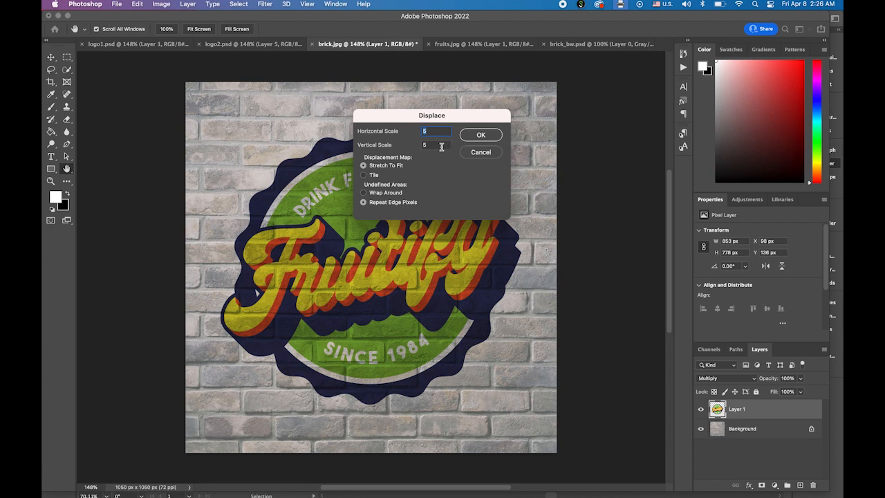
drag(371, 121, 359, 114)
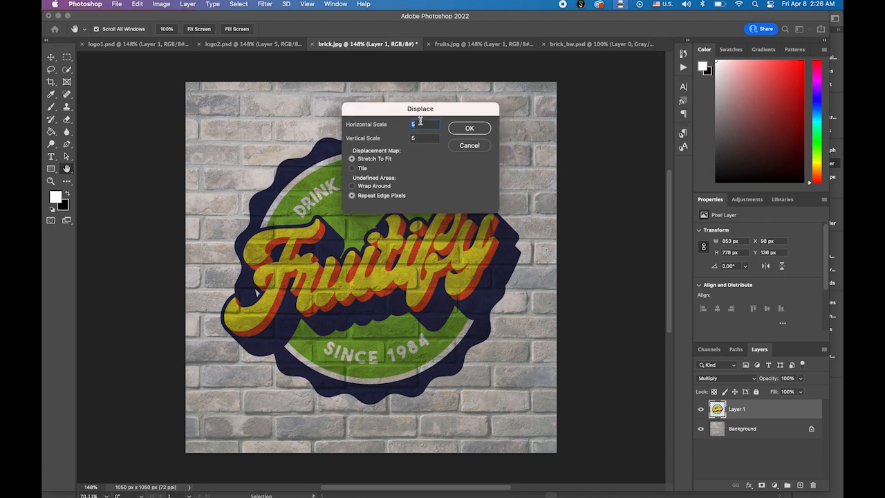
click(408, 138)
drag(408, 139, 388, 143)
click(352, 187)
click(476, 130)
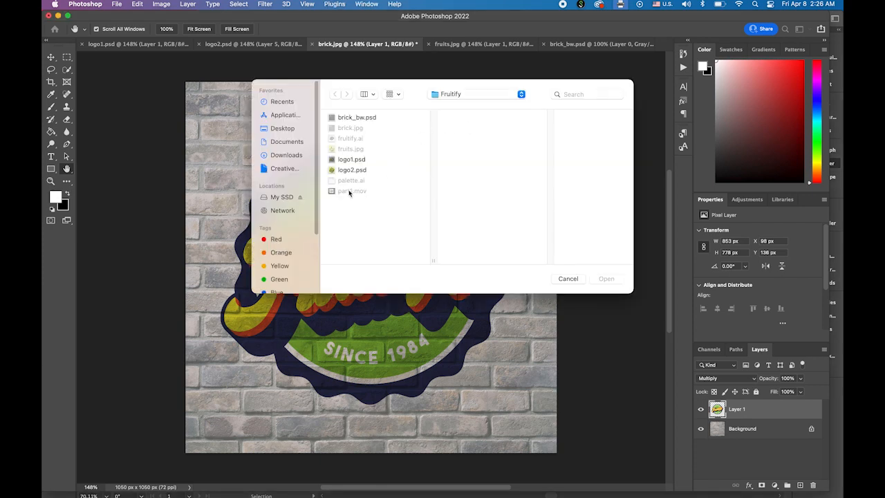
click(356, 118)
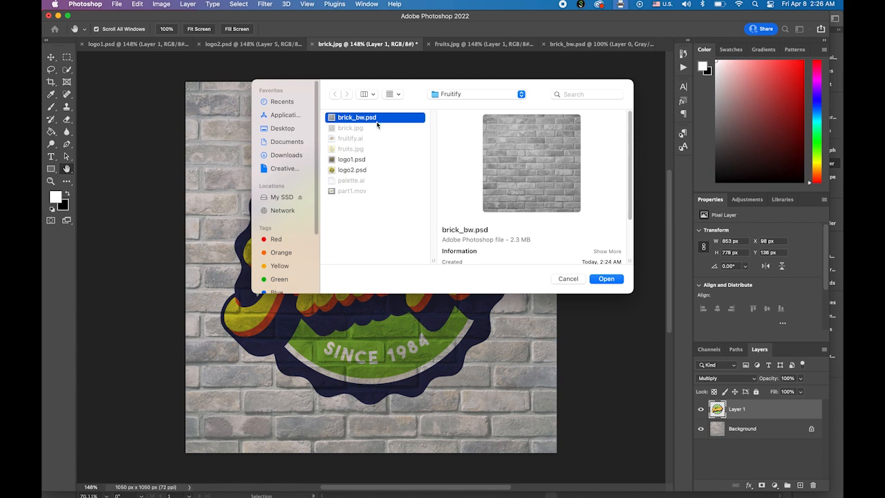
click(607, 279)
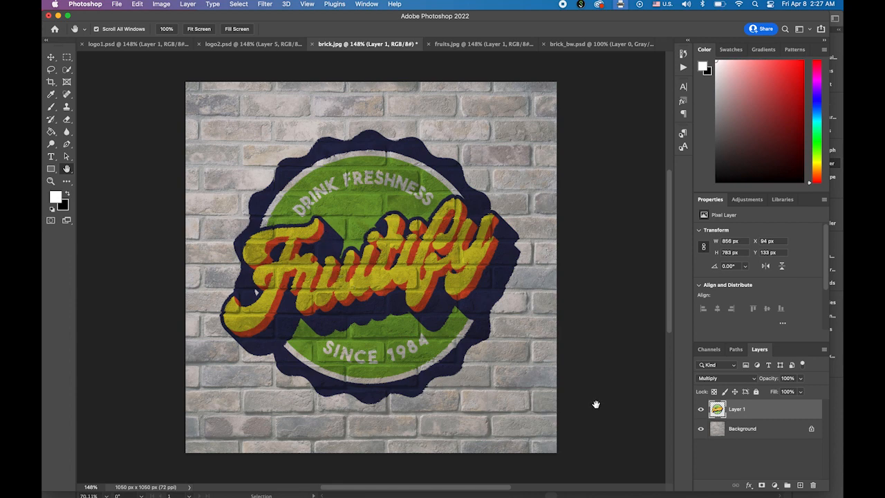
- Lower the displaced logo layer's opacity to 85%
click(800, 381)
drag(801, 392, 792, 392)
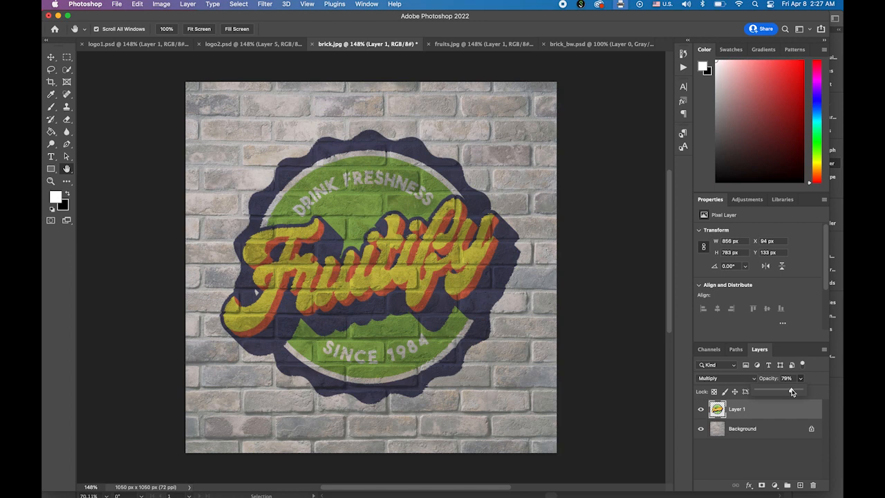
mouse_move(792, 392)
mouse_down()
mouse_move(804, 392)
mouse_move(793, 393)
mouse_up()
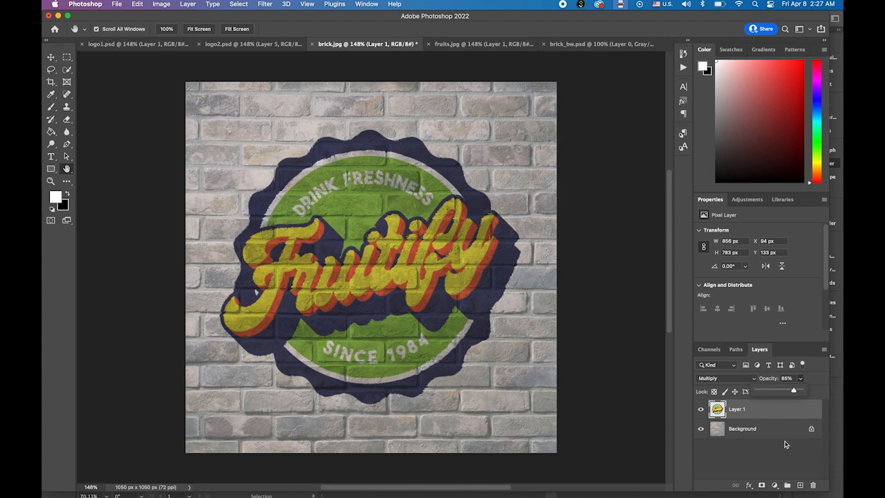
- Mute the logo layer's colours with a Hue/Saturation adjustment of saturation -32 and lightness +6
click(166, 4)
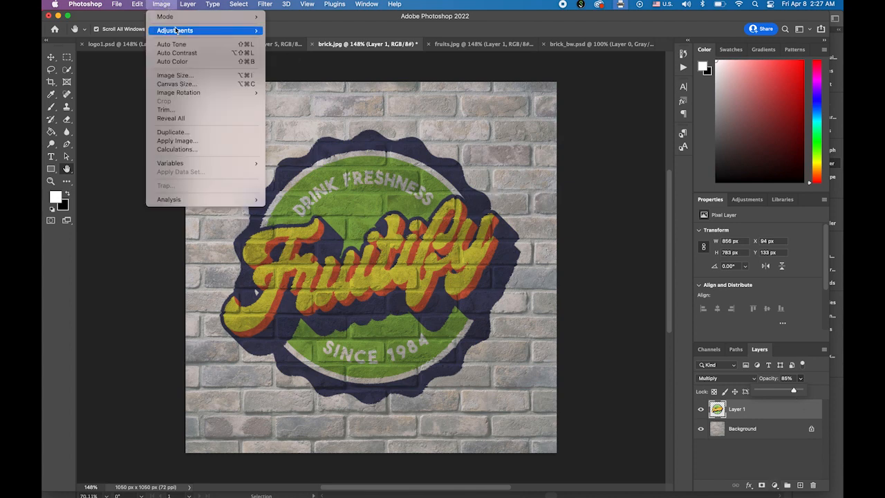
mouse_move(177, 32)
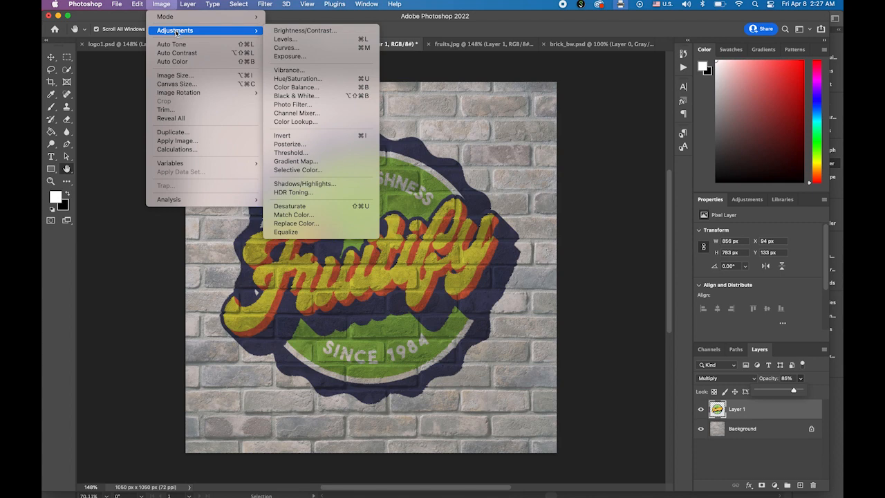
click(327, 84)
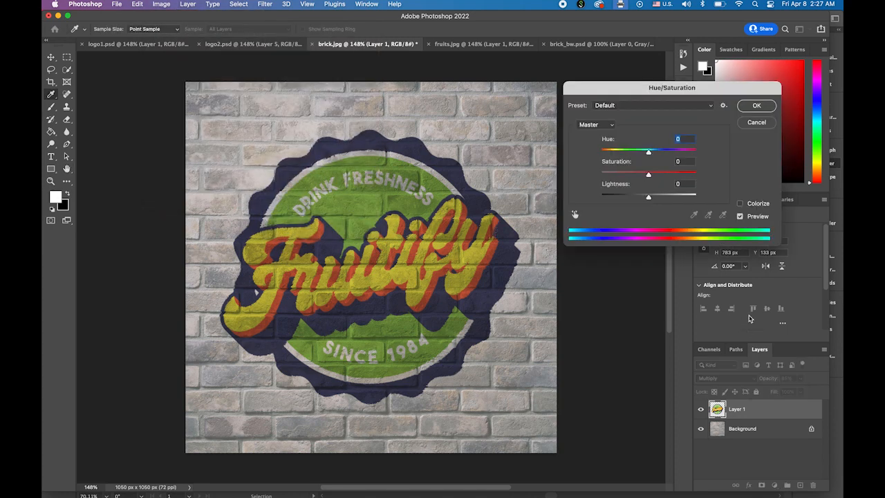
drag(649, 176, 652, 200)
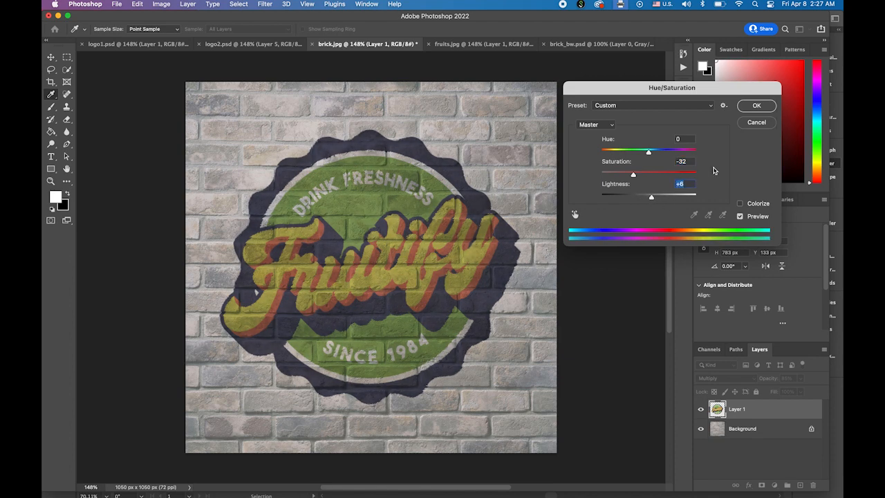
click(761, 112)
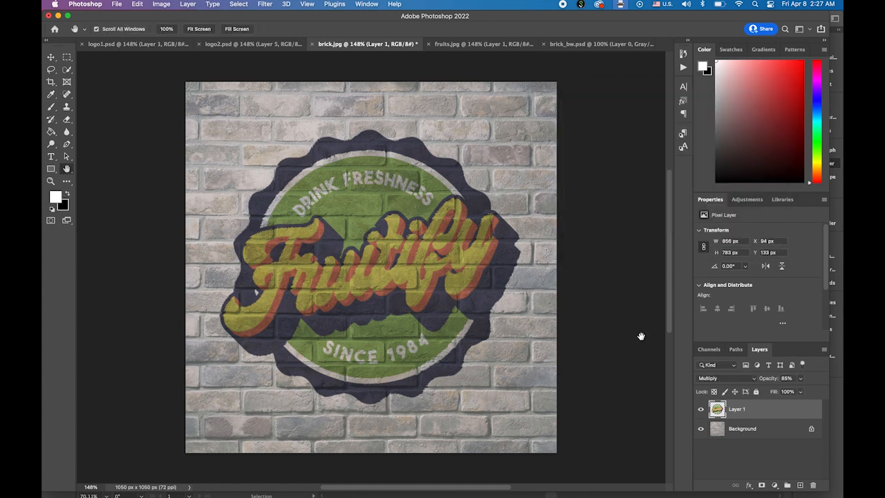
- Fine-tune the logo layer's brightness slightly with a Brightness/Contrast adjustment
click(159, 3)
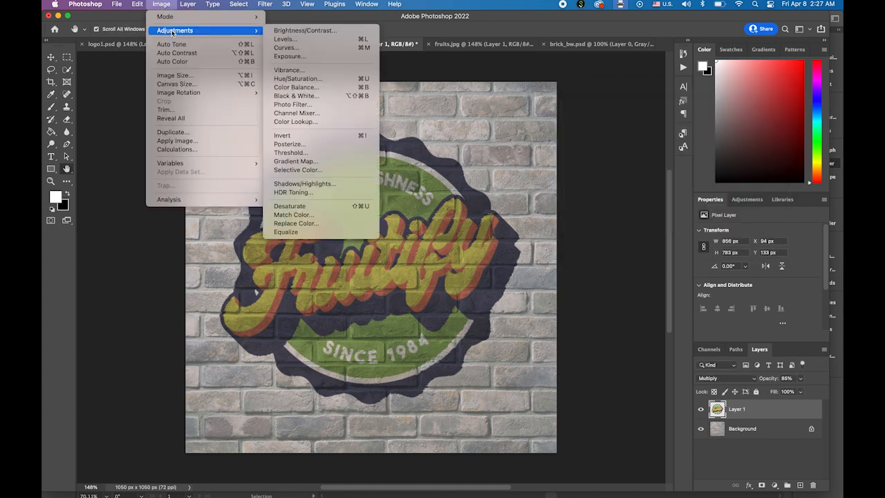
click(318, 33)
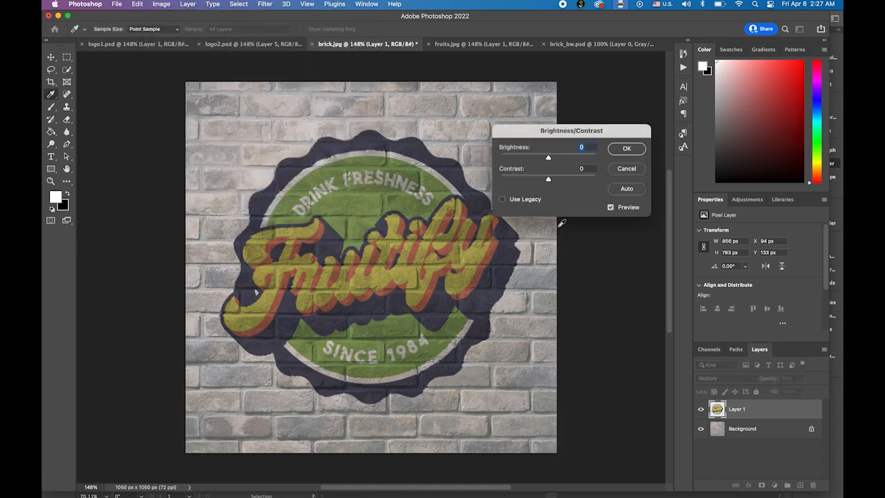
mouse_move(548, 158)
mouse_down()
mouse_move(553, 178)
mouse_move(561, 178)
mouse_move(539, 159)
mouse_move(586, 164)
mouse_move(546, 164)
mouse_up()
click(627, 148)
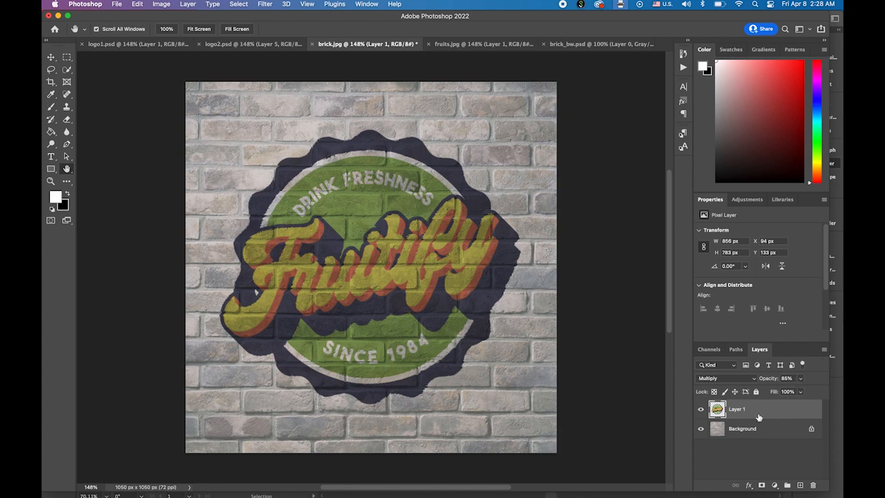
- Set the logo layer's opacity to 79% and switch to the Rectangular Marquee tool
click(800, 391)
drag(800, 391, 799, 392)
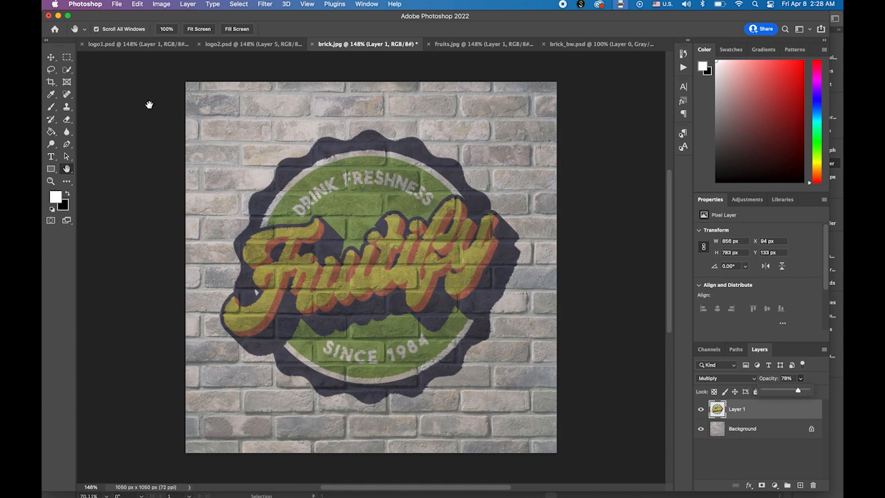
click(68, 59)
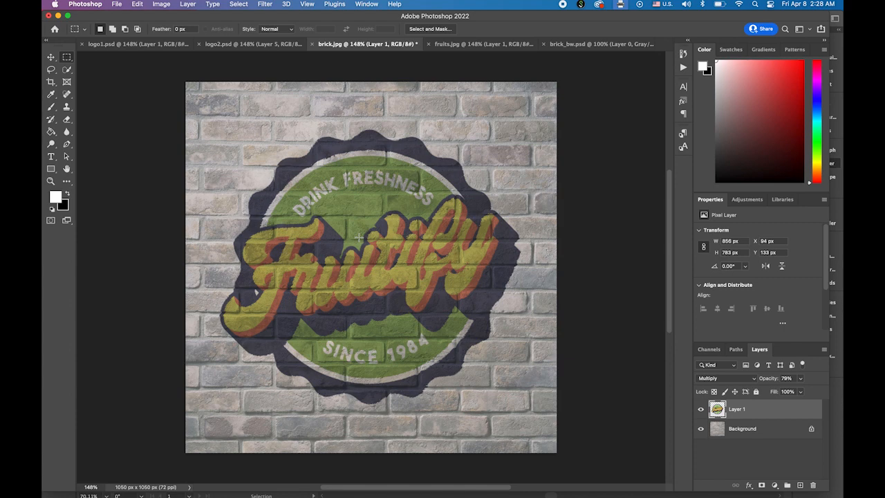
- Review the grayscale brick file and compare the finished logo presentations in fruits.jpg and brick.jpg
click(593, 44)
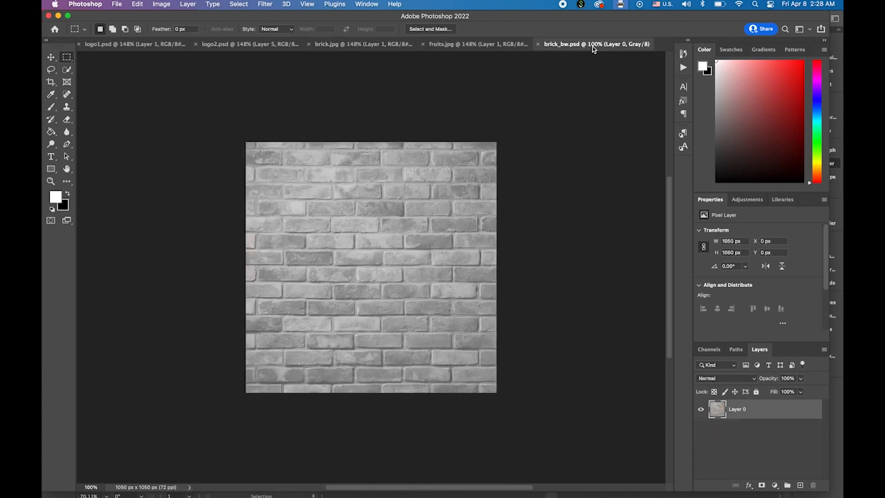
click(480, 45)
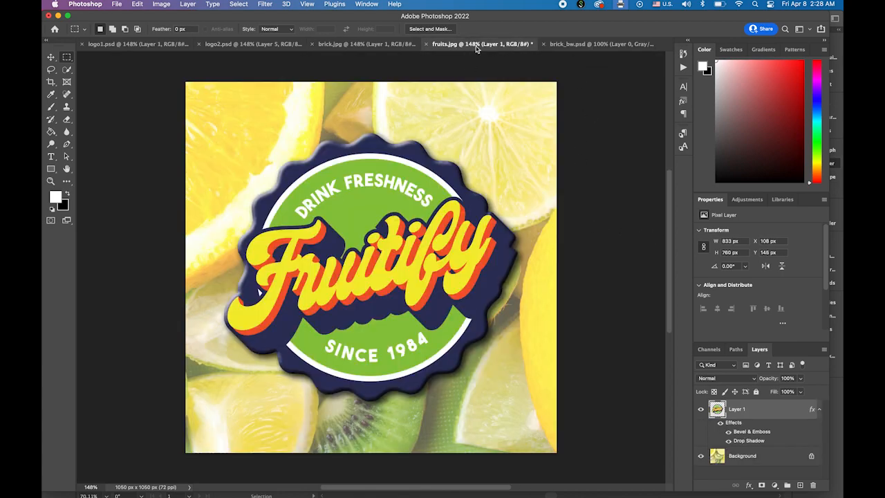
click(384, 46)
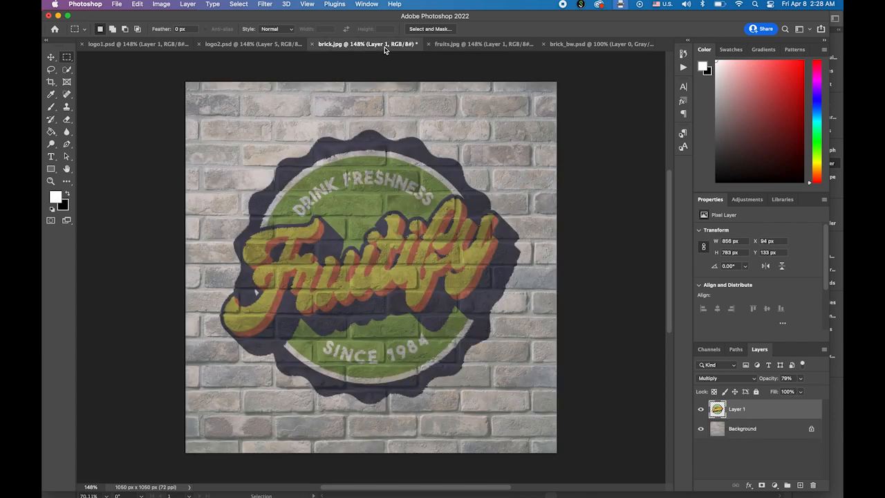
click(509, 45)
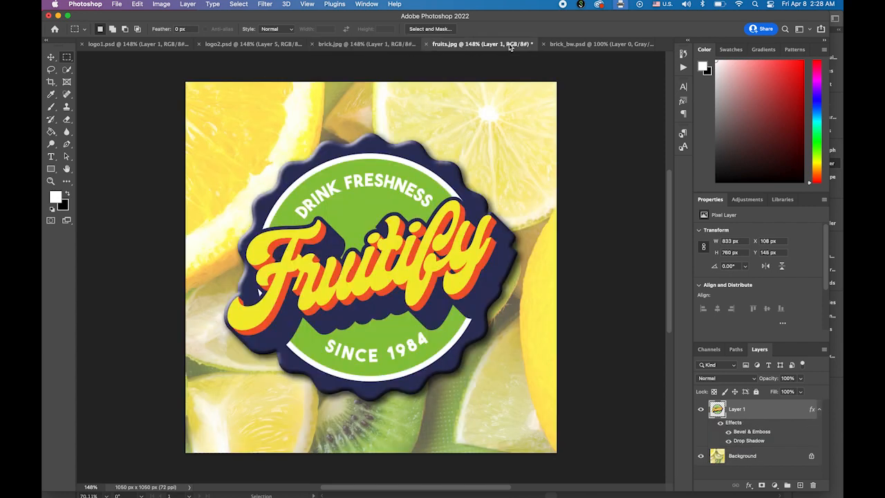